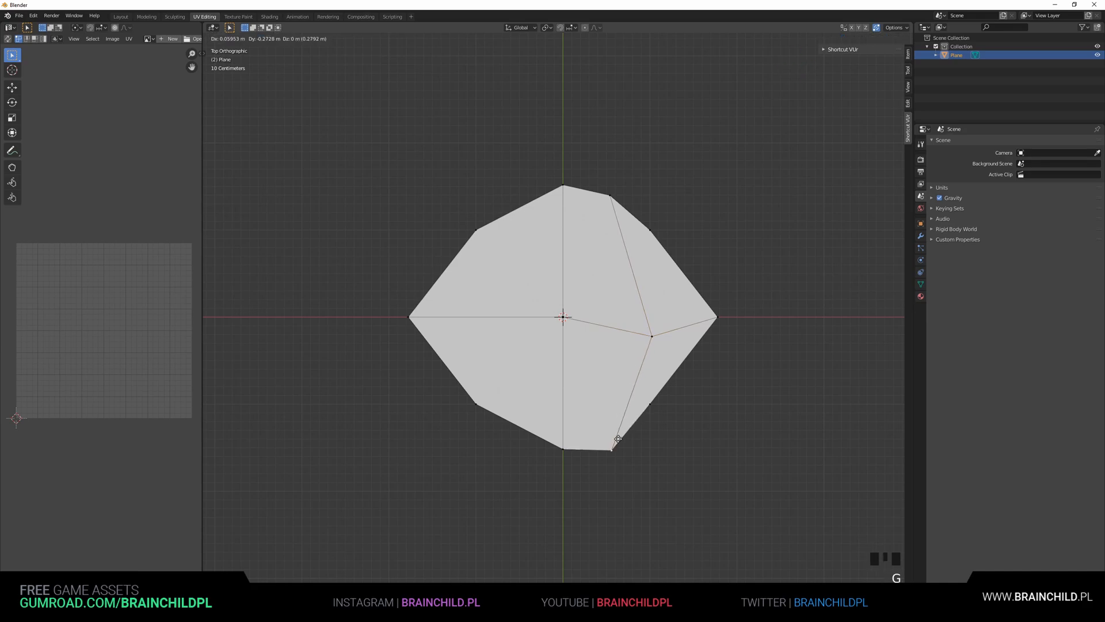
Add several loop cuts across the plane mesh in both directions
left_click(705, 367)
key("ctrl+r")
left_click(704, 368)
right_click(703, 369)
key("ctrl+r")
left_click(650, 405)
right_click(649, 406)
key("ctrl+r")
left_click(475, 321)
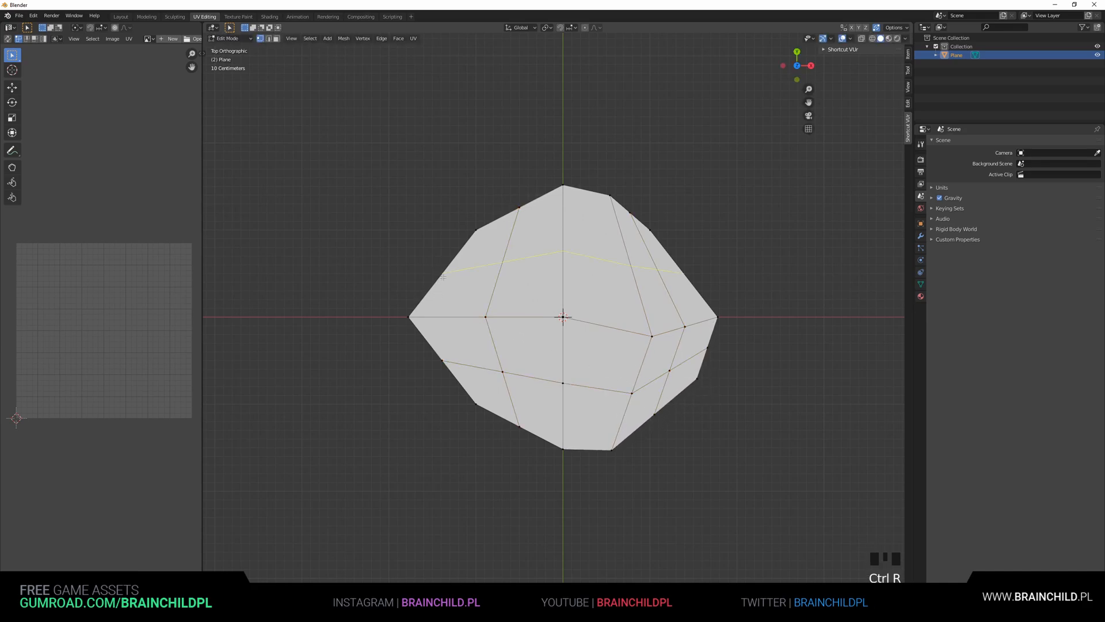
key("ctrl+r")
left_click(461, 258)
right_click(461, 256)
Move the upper-left outline vertices outward with proportional editing to roughen the plane's edge
left_click(459, 252)
key("g")
left_click(468, 258)
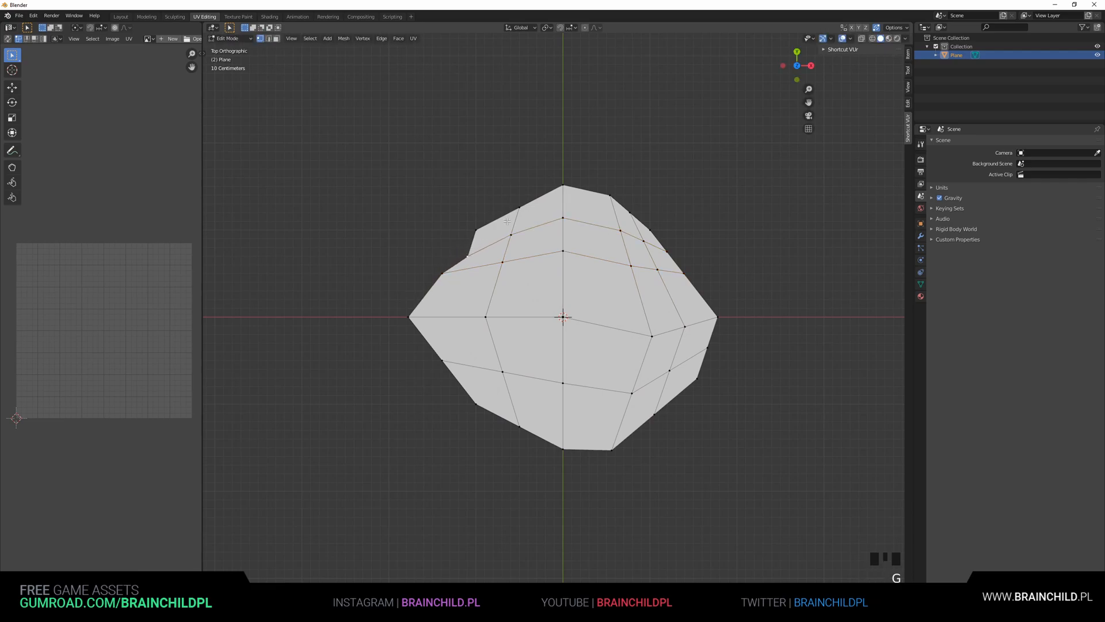
left_click(520, 207)
key("g")
left_click(518, 228)
left_click_drag(441, 228, 512, 281)
right_click(511, 280)
key("g")
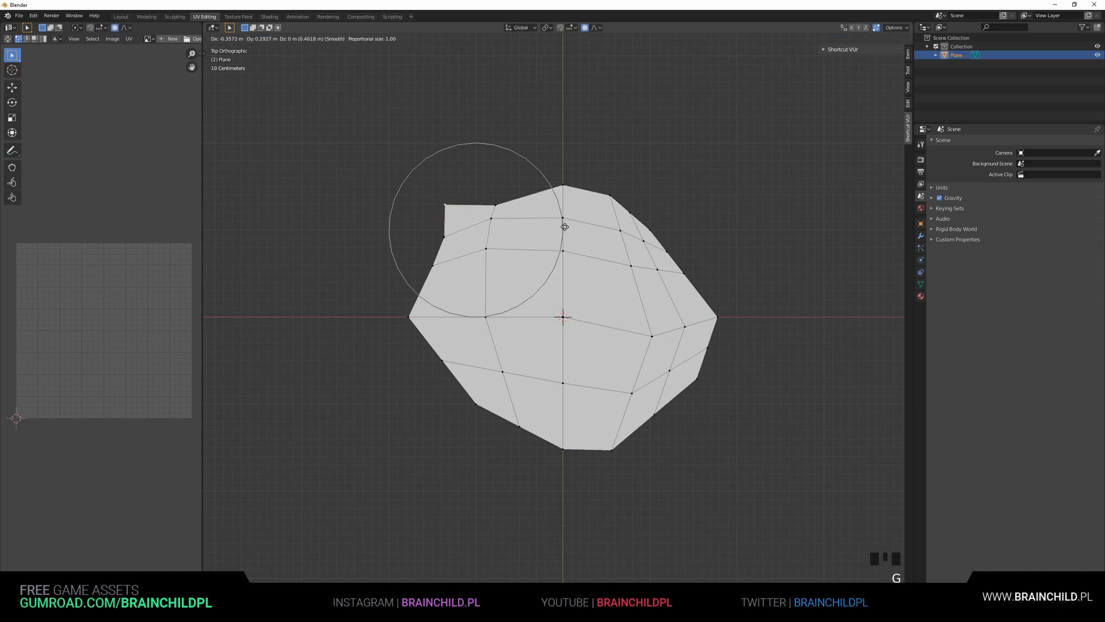
left_click(423, 255)
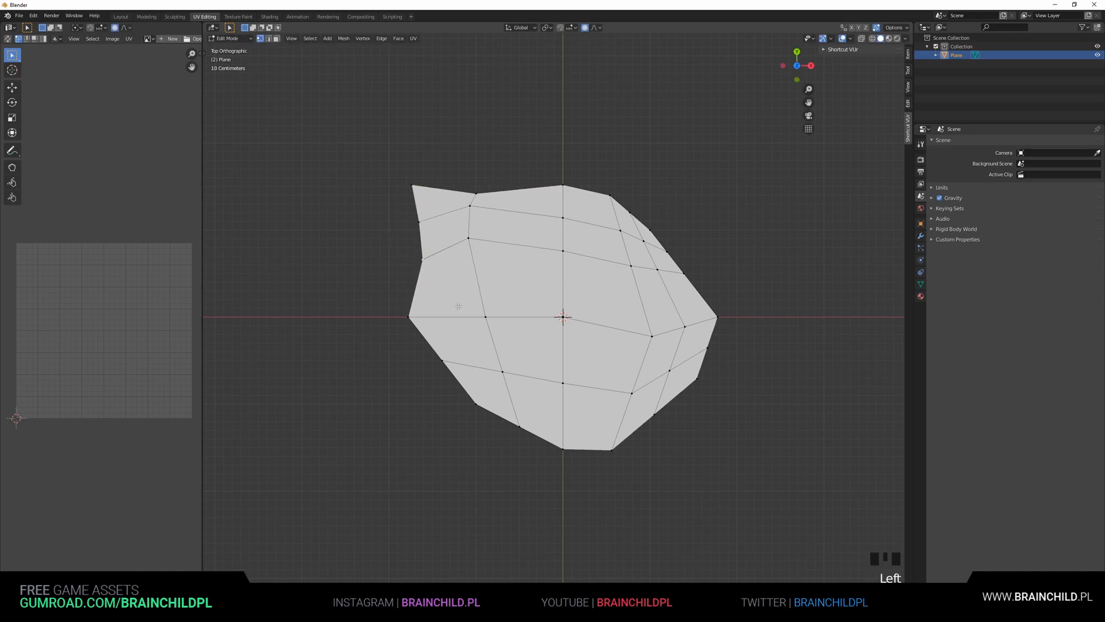
Drag the lower-left and left-edge vertices to make the outline more jagged
key("g")
left_click(454, 424)
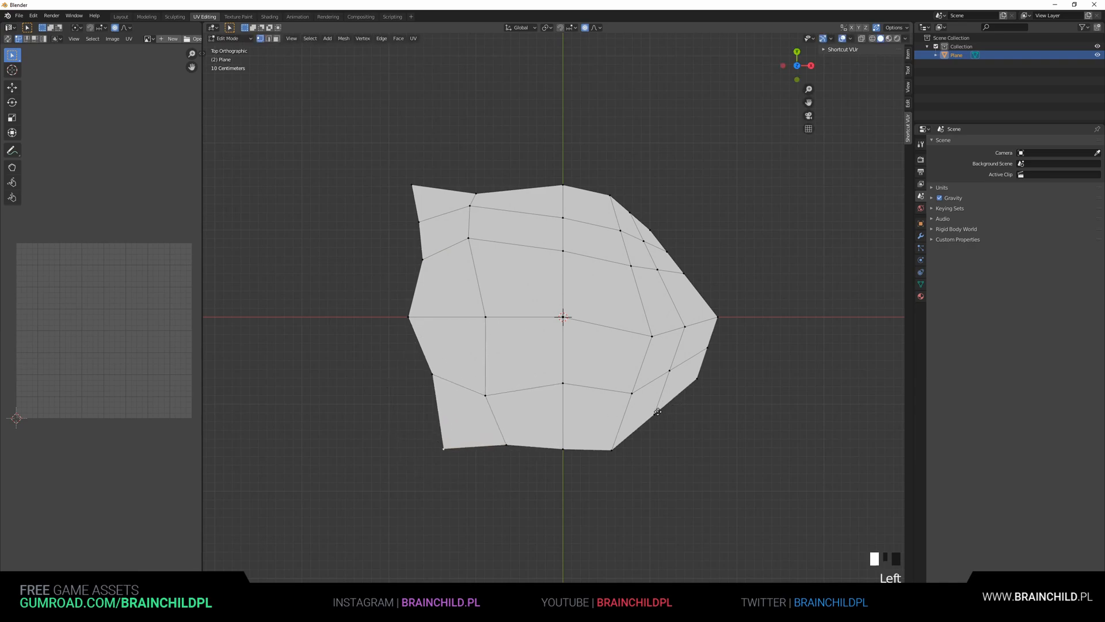
key("g")
key("g")
left_click(416, 186)
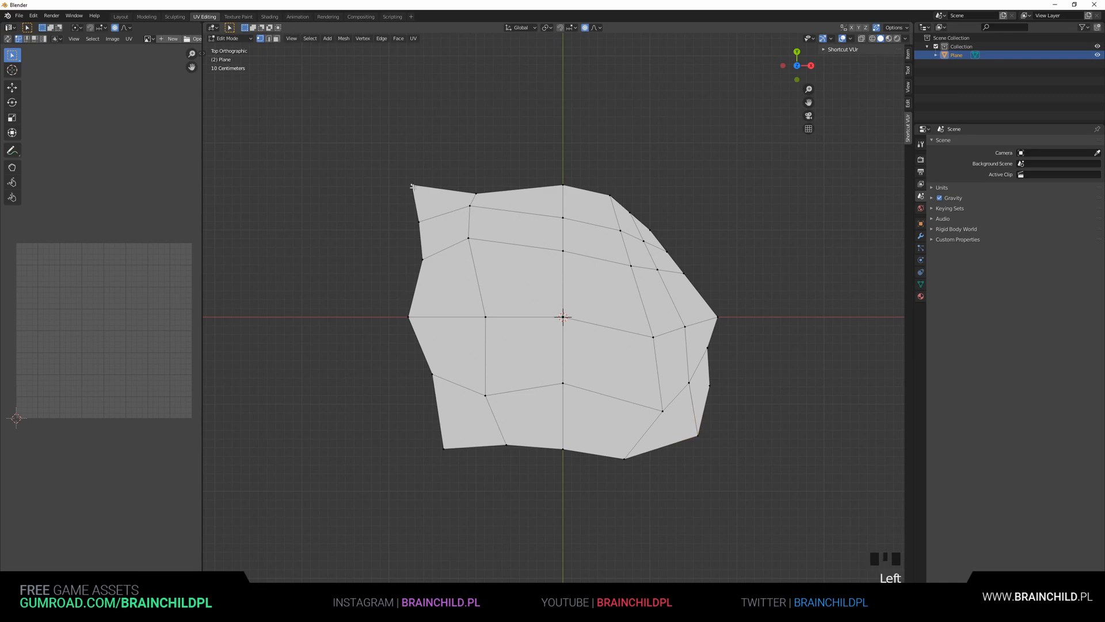
key("g")
left_click(425, 234)
left_click(420, 265)
key("g")
left_click(395, 320)
Push the left-side vertices outward with proportional editing to bulge the outline
key("g")
scroll(374, 291, "up", 3)
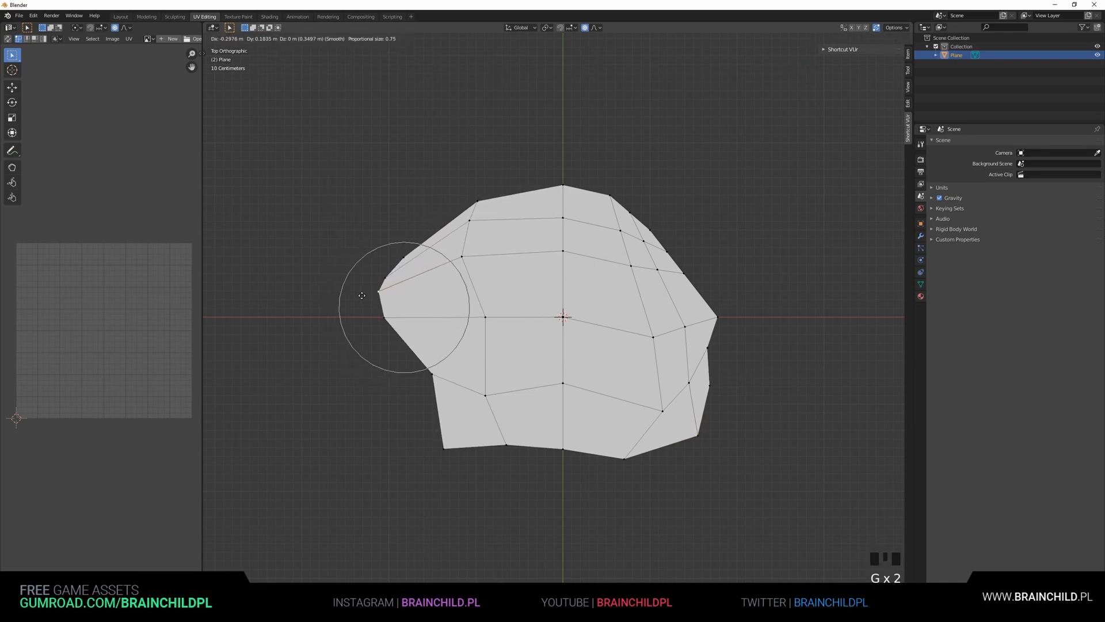
left_click(393, 311)
left_click(410, 393)
key("g")
left_click(414, 400)
left_click(444, 448)
key("g")
left_click(429, 410)
scroll(581, 377, "down", 2)
scroll(582, 377, "up", 2)
Add a loop cut on the left portion of the mesh and offset its edge vertices
key("ctrl+r")
double_click(442, 224)
left_click(440, 236)
key("g")
left_click(441, 251)
Move vertices on the top and lower-left edges to add notches to the outline
left_click(526, 201)
key("g")
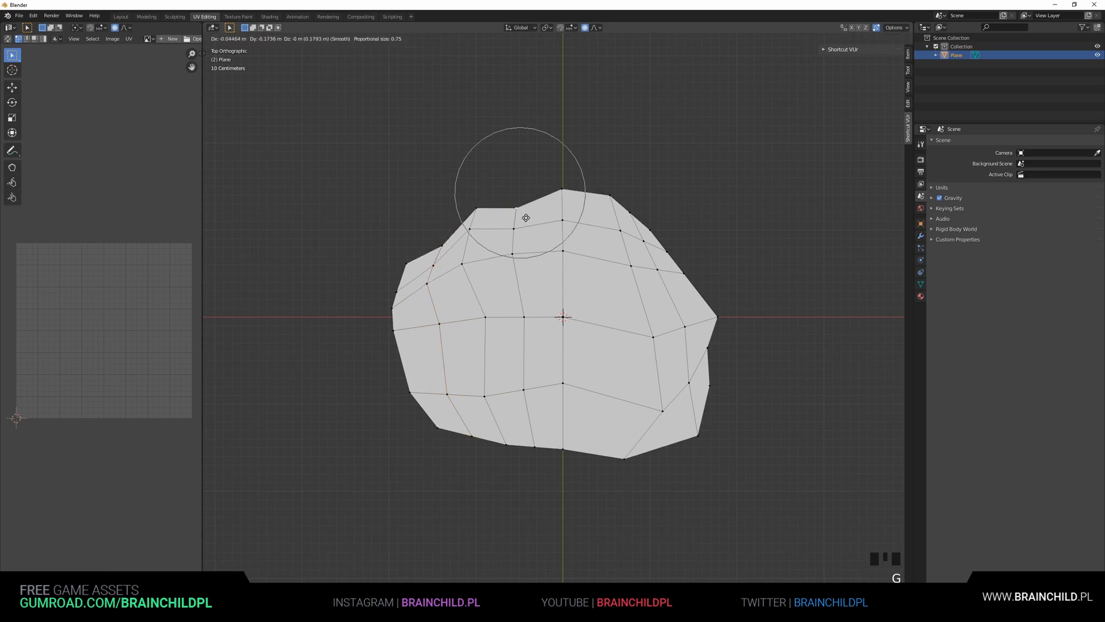
left_click(515, 222)
key("g")
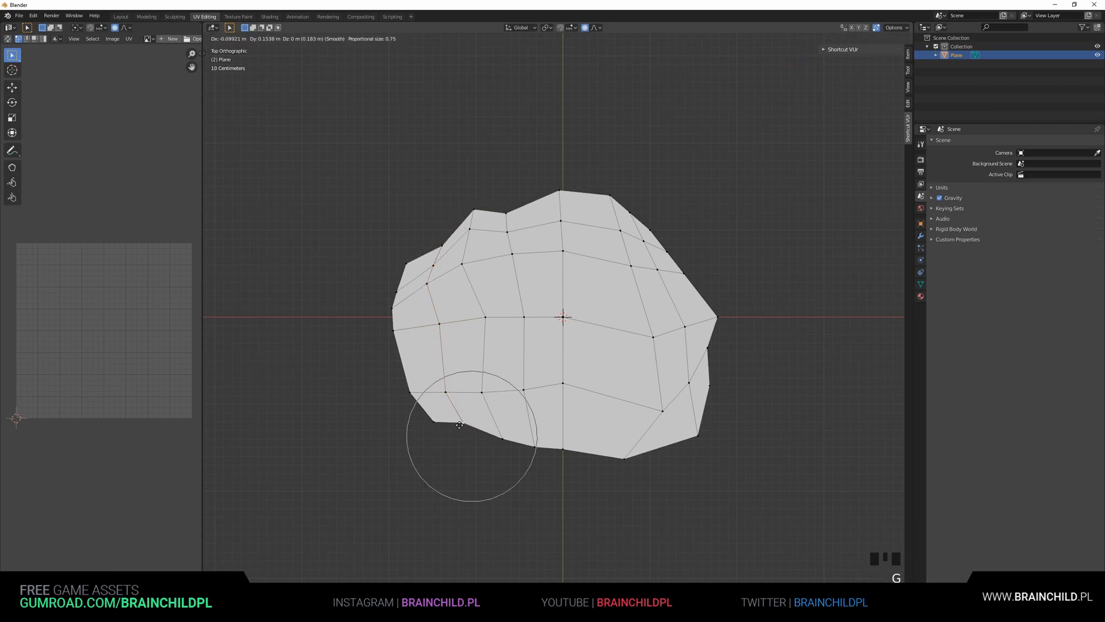
left_click(460, 418)
Insert another loop cut on the left side and shift its edge vertex outward
key("ctrl+r")
left_click(402, 359)
left_click(401, 359)
left_click(402, 360)
key("g")
left_click(415, 359)
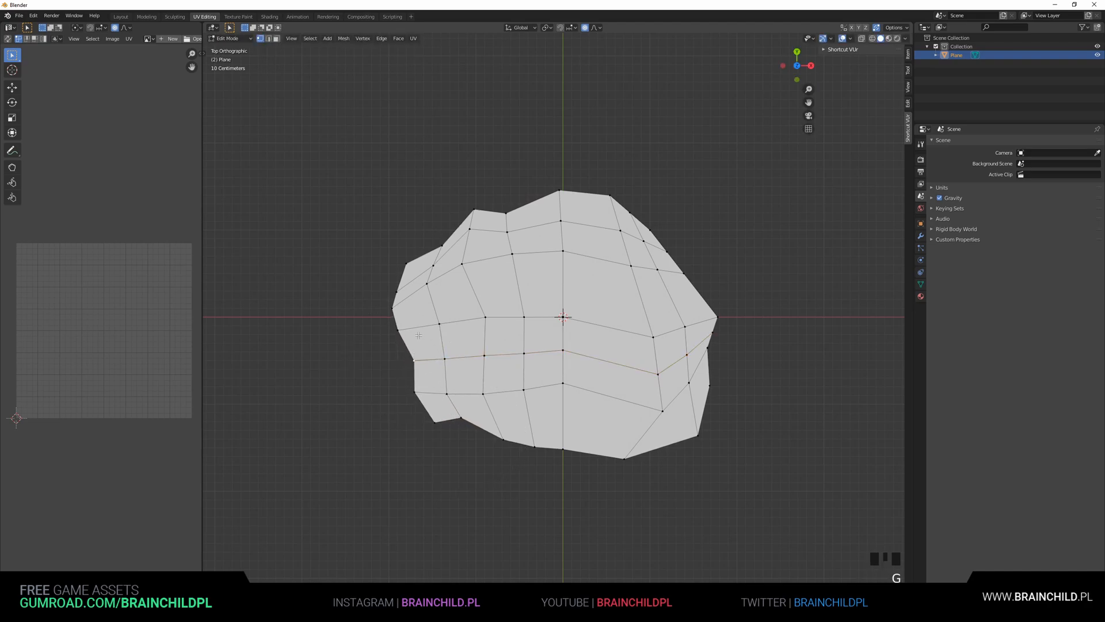
Move the bottom-edge vertices up and down to make the lower outline jagged
left_click(537, 447)
key("g")
left_click(538, 440)
left_click(563, 446)
key("g")
left_click(555, 459)
left_click(503, 437)
key("g")
left_click(489, 449)
Add a loop cut near the bottom right and move its vertices to roughen that corner
key("ctrl+r")
left_click(600, 457)
left_click(599, 457)
left_click(590, 458)
key("g")
left_click(685, 445)
left_click(662, 410)
key("g")
left_click(644, 397)
middle_click_drag(644, 397, 634, 392)
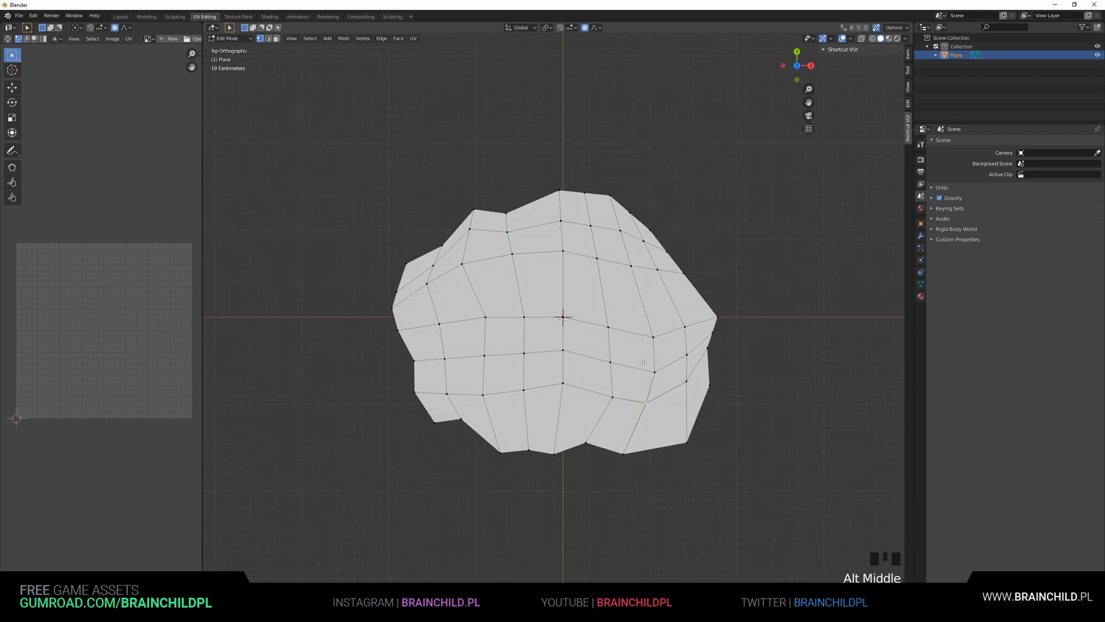
Duplicate the rock shape, place the copy to the right, and enter edit mode on it
key("Tab")
scroll(633, 392, "down", 4)
key("shift+d")
left_click(767, 370)
middle_click_drag(767, 370, 611, 381, "shift")
key("Tab")
scroll(611, 381, "up", 3)
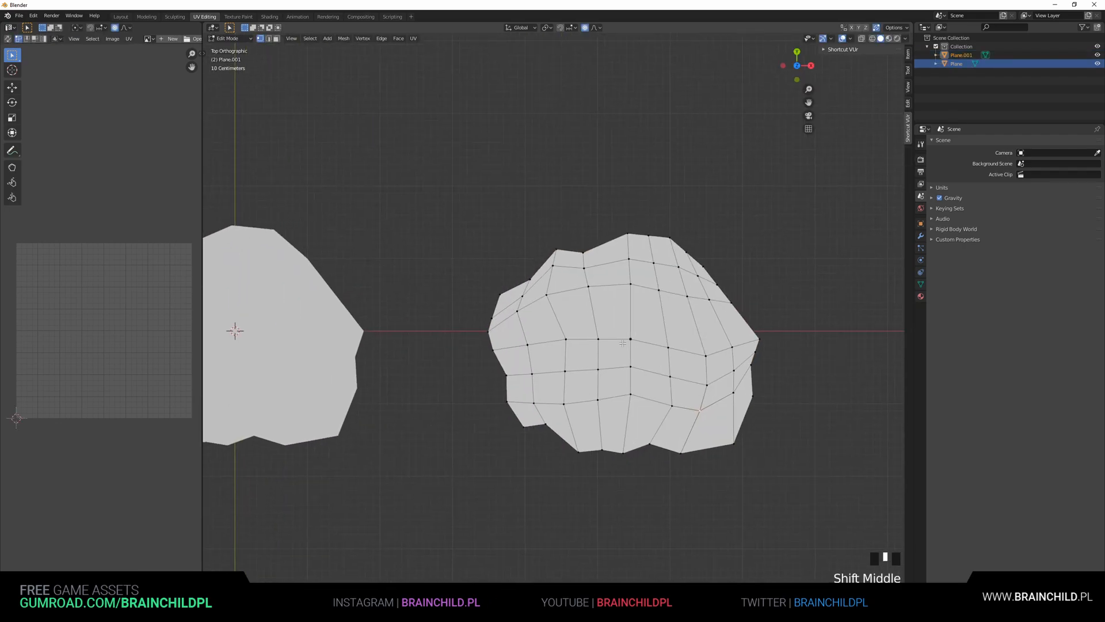
Set the proportional editing falloff to Random and move the copy's selected vertices with a large radius
left_click(599, 28)
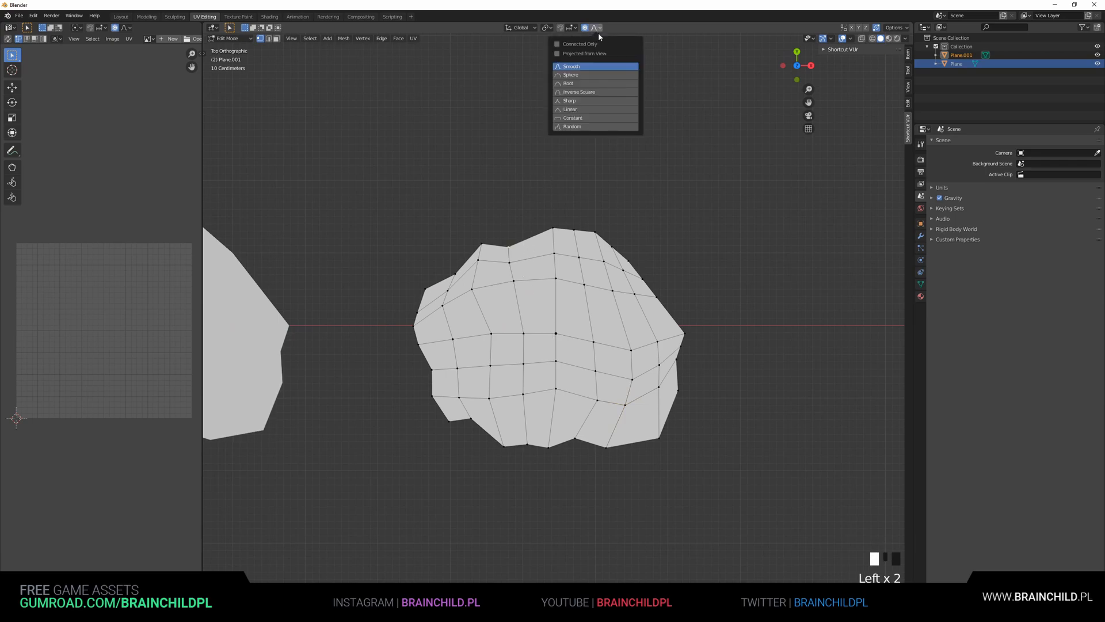
left_click(573, 126)
key("g")
scroll(665, 247, "down", 15)
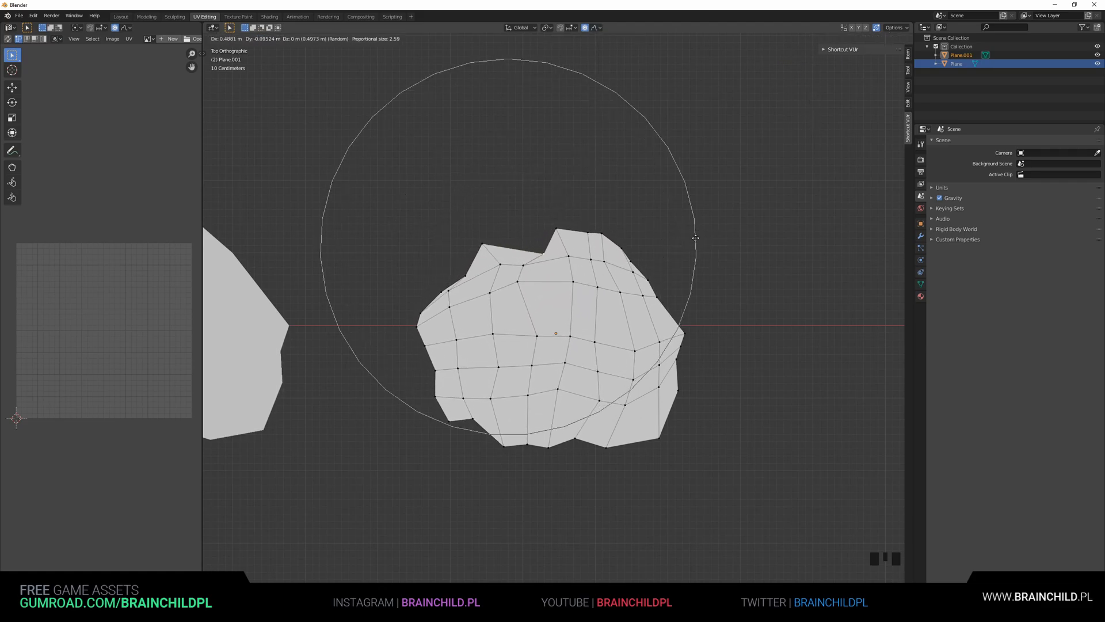
scroll(685, 248, "up", 1)
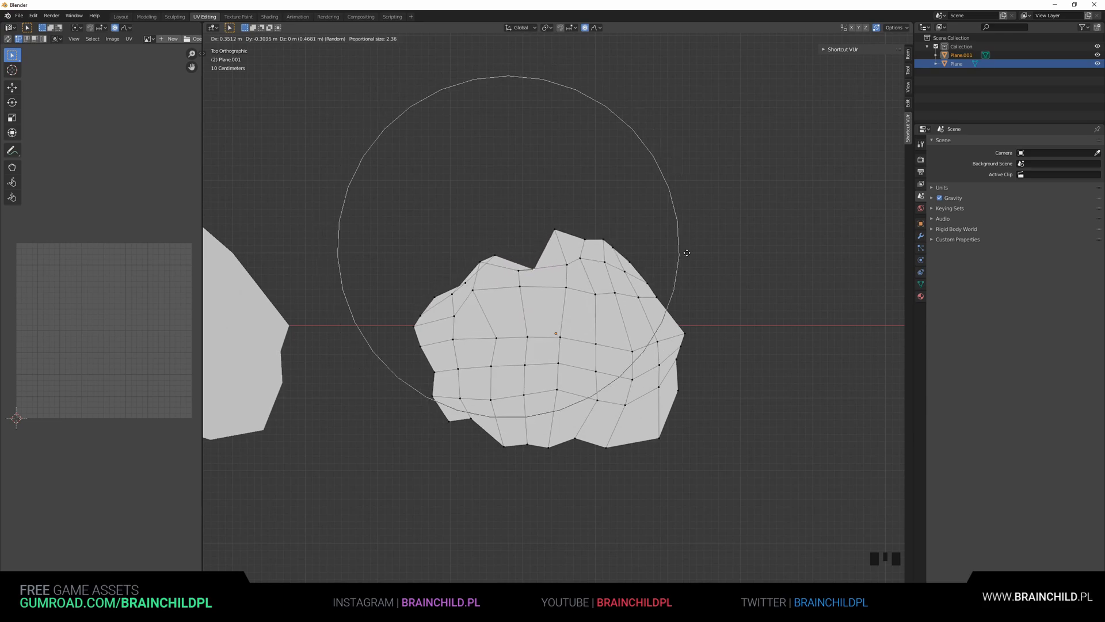
left_click(665, 243)
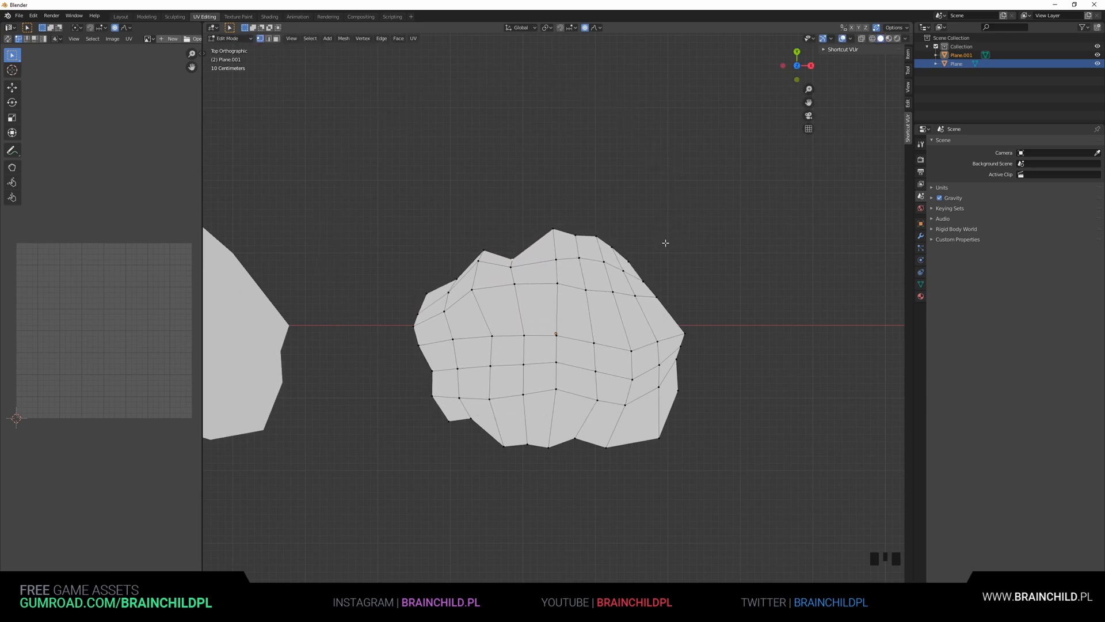
Move more of the copy's vertices with random proportional editing to vary its outline
key("g")
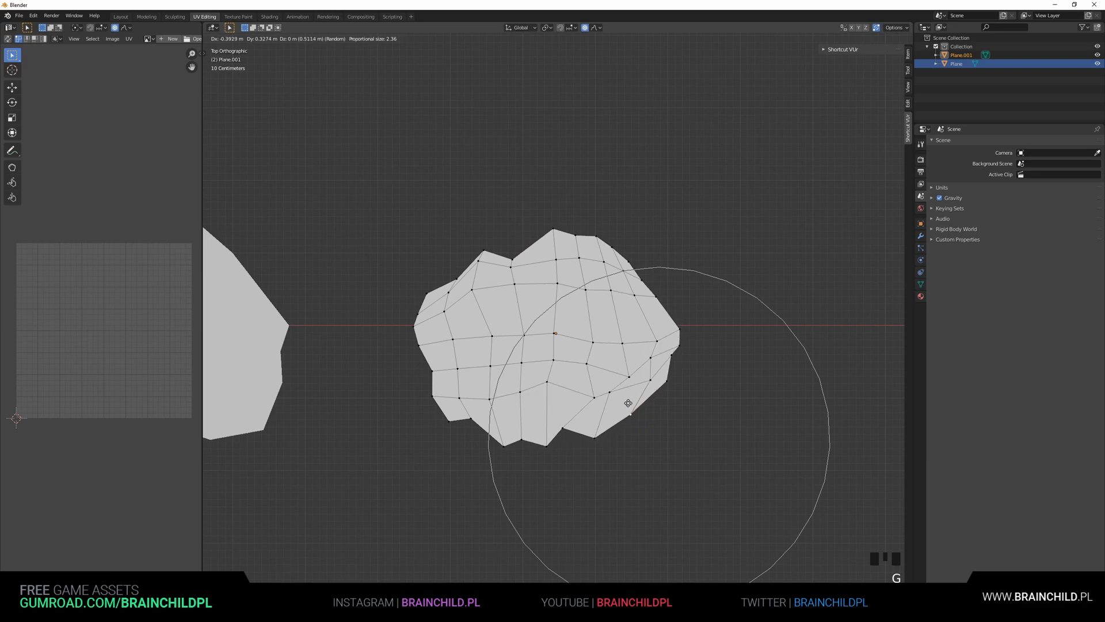
left_click(630, 405)
key("g")
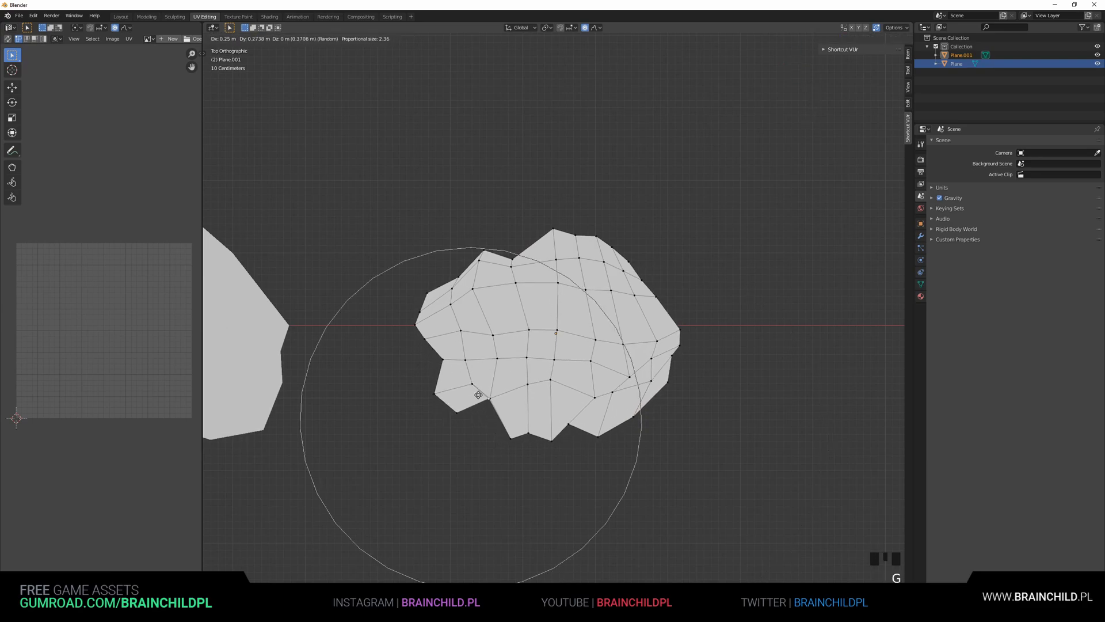
left_click(473, 401)
Rotate and scale the selected vertices with random proportional editing to distort the copy's shape
key("r")
left_click(652, 338)
scroll(652, 338, "up", 2)
scroll(653, 338, "down", 1)
key("r")
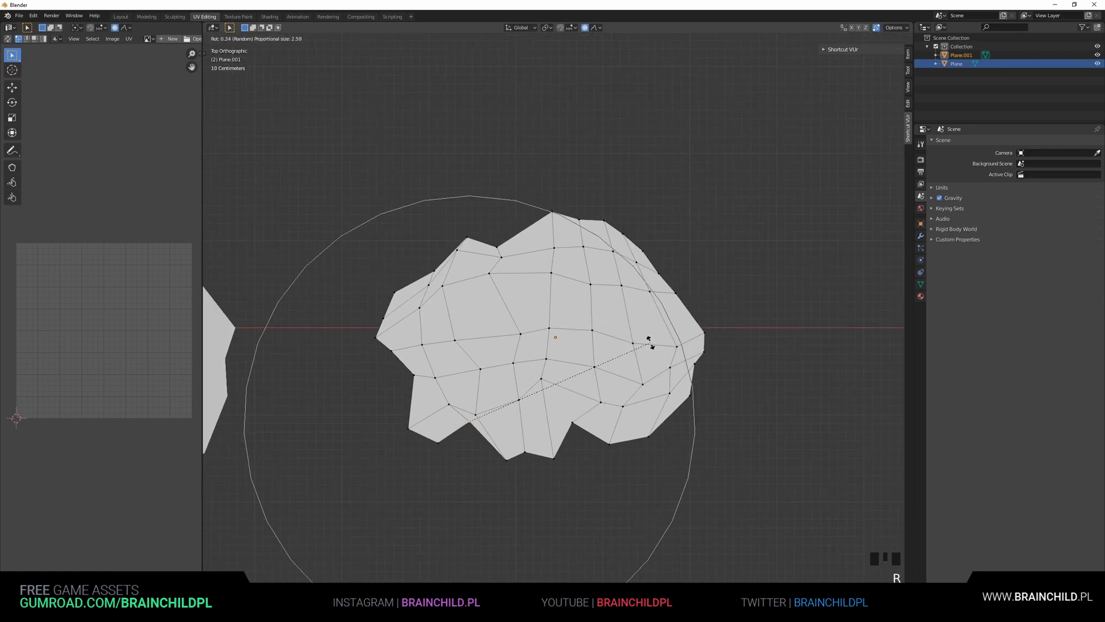
scroll(650, 346, "up", 1)
key("s")
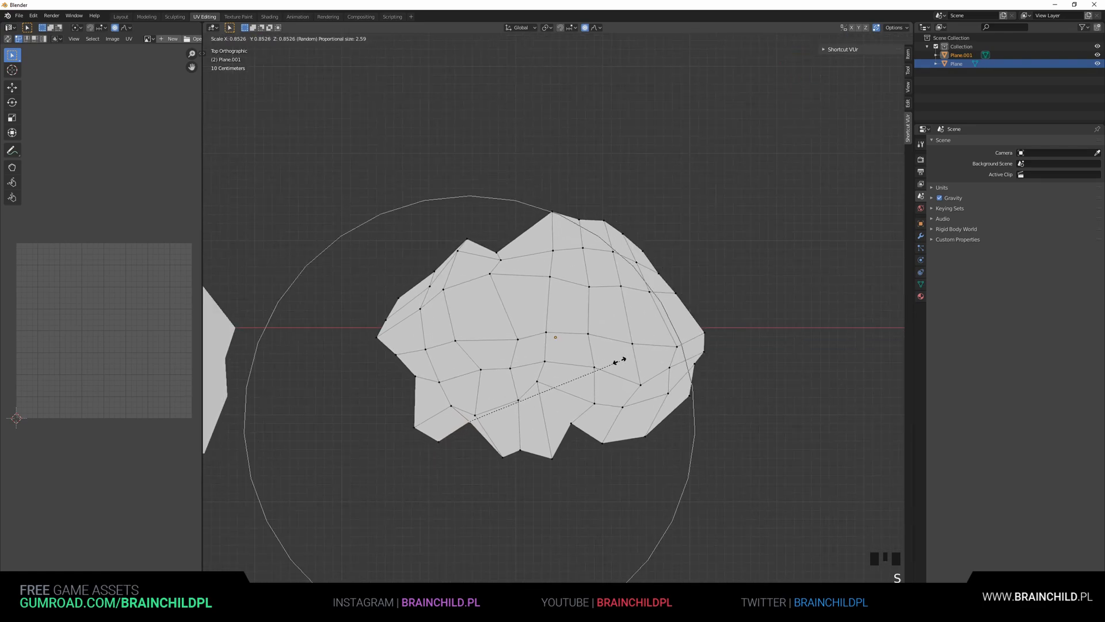
left_click(693, 355)
Select all of the copy's vertices, scale them along Z, and leave edit mode
scroll(659, 351, "down", 2)
key("a")
key("s")
key("z")
left_click(658, 343)
middle_click_drag(658, 343, 638, 236)
middle_click_drag(609, 289, 638, 314, "shift")
key("Tab")
middle_click_drag(638, 314, 626, 338)
scroll(624, 335, "up", 3)
Duplicate the second rock and place the new copy further to the right
key("shift+d")
left_click(814, 318)
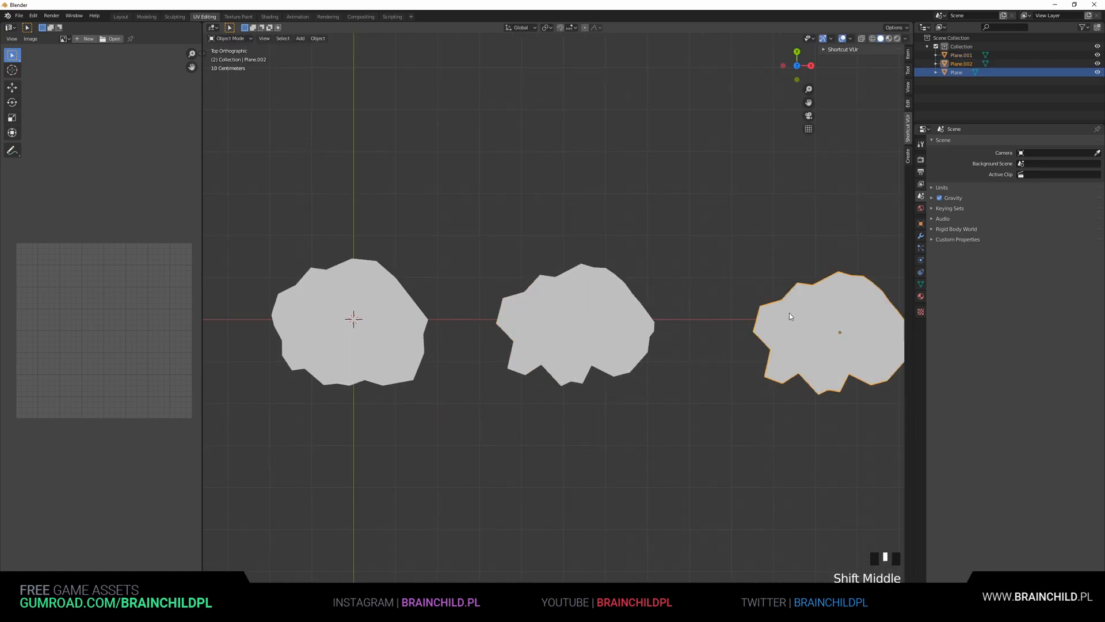
middle_click_drag(814, 318, 876, 230, "shift")
Add a Decimate modifier to the new copy and lower its ratio to about 0.098
left_click(922, 236)
left_click(956, 142)
left_click(955, 200)
left_click_drag(992, 189, 945, 190)
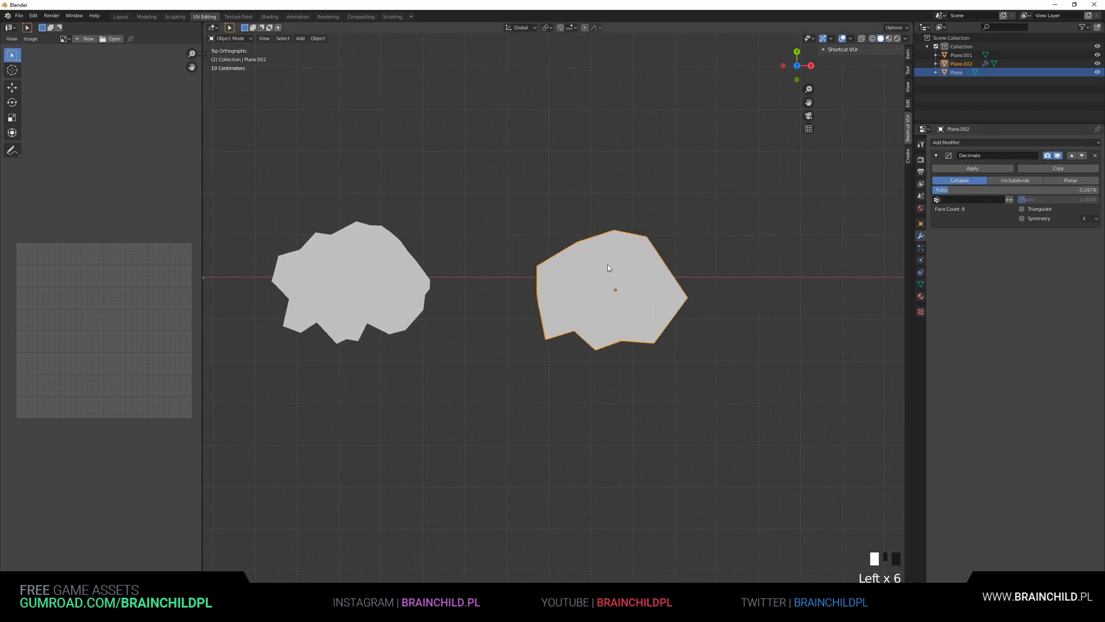
Duplicate the decimated rock to the right and set its Decimate ratio to about 0.088
key("shift+d")
left_click(772, 291)
middle_click_drag(767, 236, 643, 233, "shift")
left_click_drag(965, 190, 960, 190)
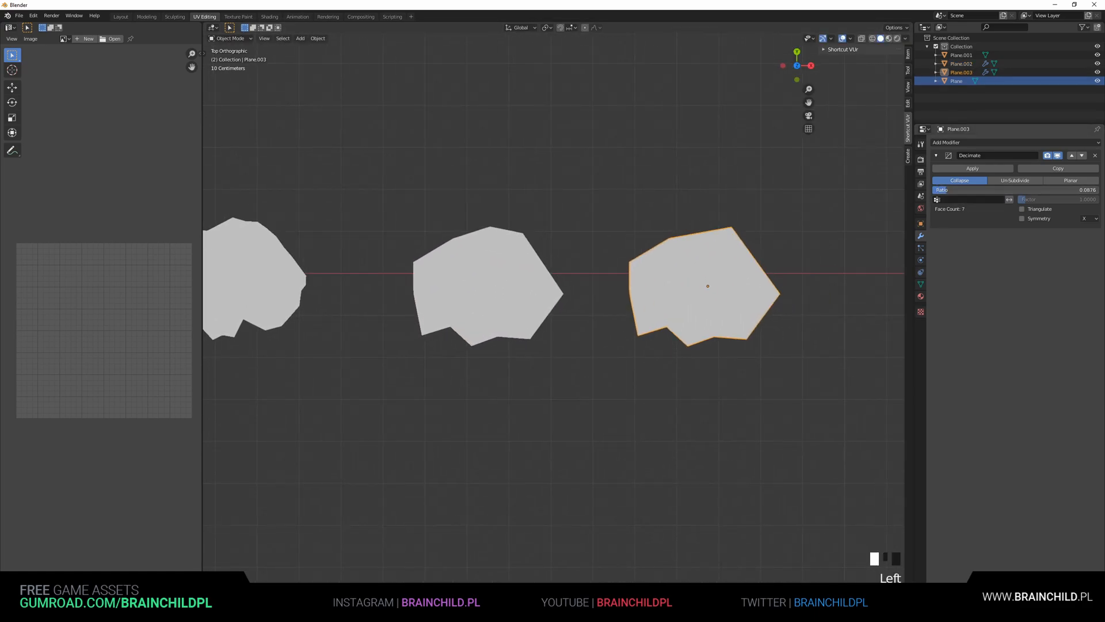
Apply the Decimate modifiers on the two right-hand rock copies
left_click(952, 169)
middle_click_drag(607, 245, 704, 237, "shift")
left_click(628, 246)
left_click(954, 169)
Add a Decimate modifier with ratio 0.2345 to the second rock and apply it
middle_click_drag(364, 245, 573, 245, "shift")
left_click(574, 248)
left_click(1016, 142)
left_click(936, 194)
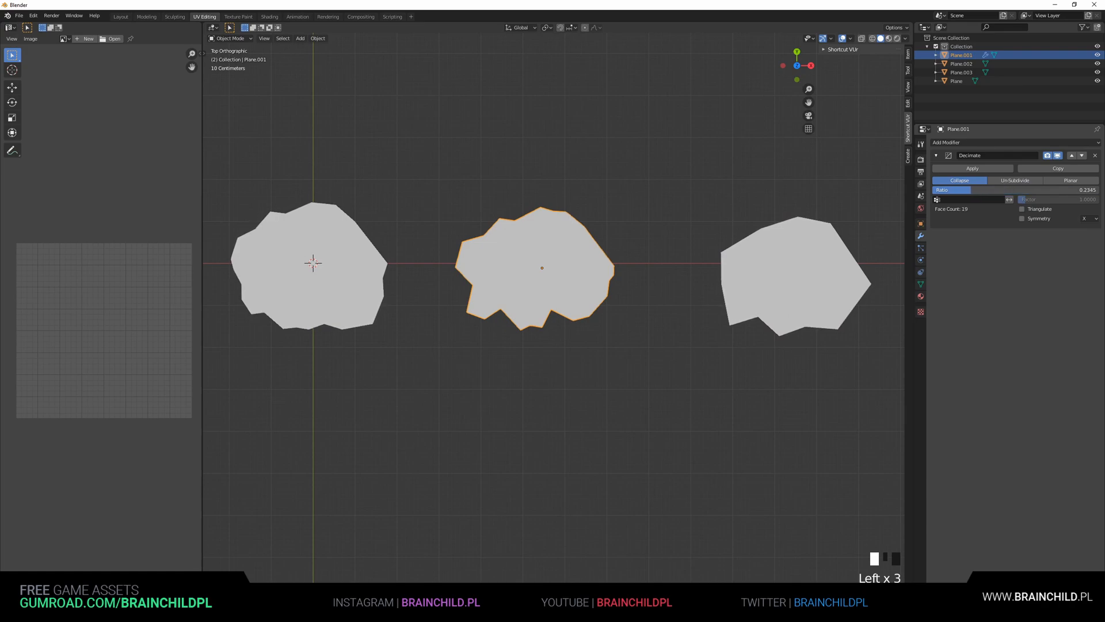
left_click(973, 173)
left_click(971, 169)
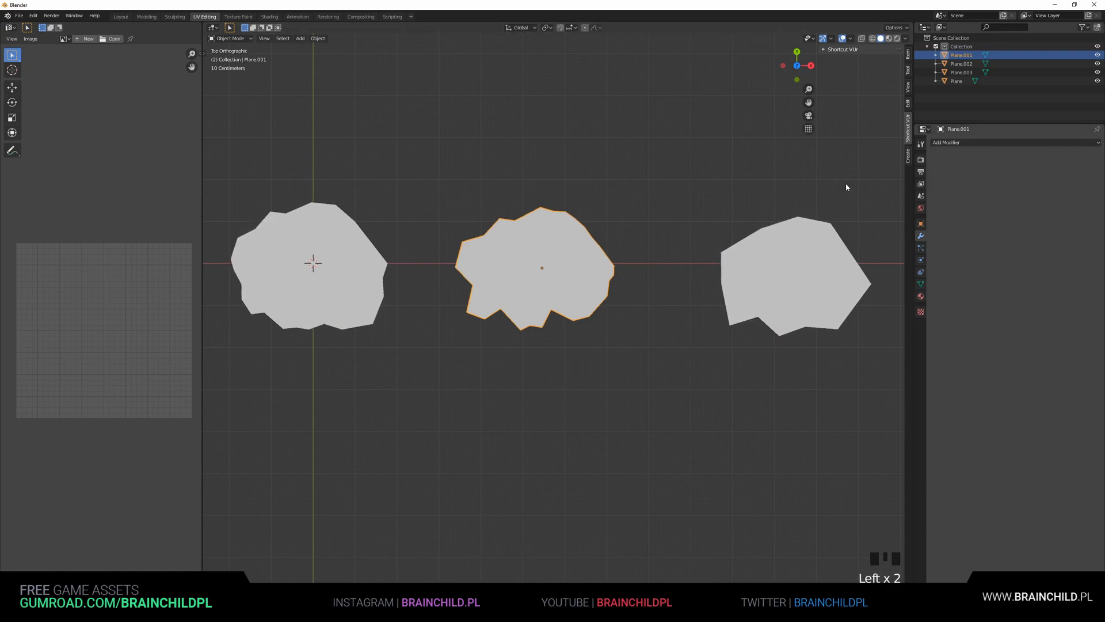
Add a Decimate modifier to the original rock and apply it
middle_click_drag(360, 246, 491, 251, "shift")
left_click(490, 250)
left_click(968, 142)
left_click(936, 195)
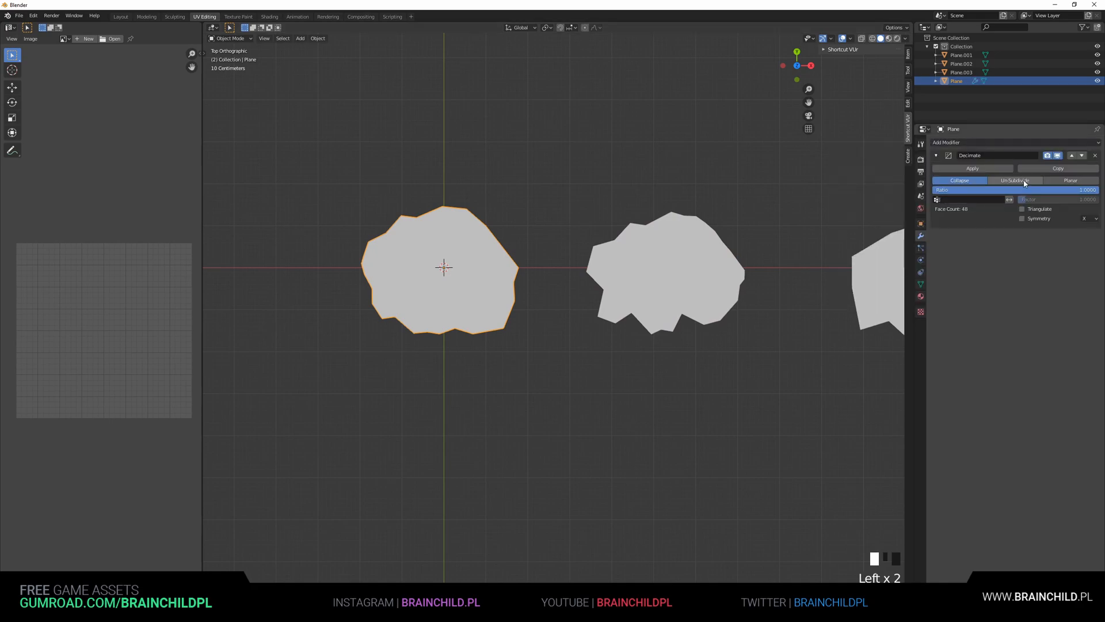
left_click(972, 168)
Save the blend file
key("Tab")
key("Tab")
middle_click_drag(662, 230, 676, 244)
scroll(676, 244, "down", 5)
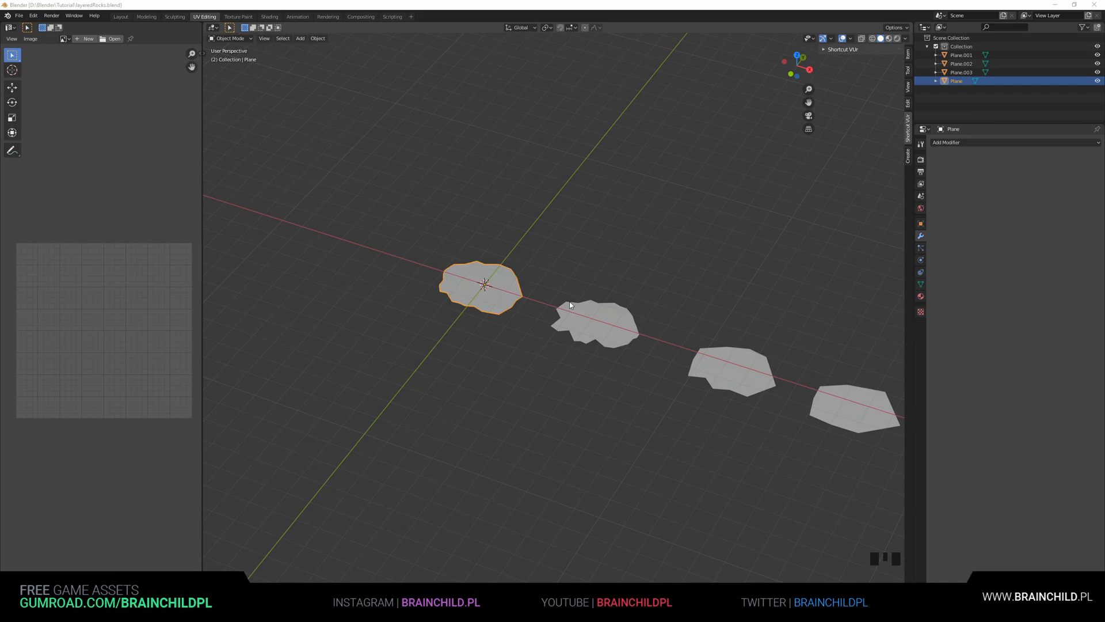
left_click(569, 300)
middle_click_drag(569, 296, 632, 272, "shift")
scroll(595, 273, "up", 3)
key("ctrl+s")
left_click(513, 288)
left_click(683, 302)
scroll(569, 296, "down", 1)
left_click(570, 295)
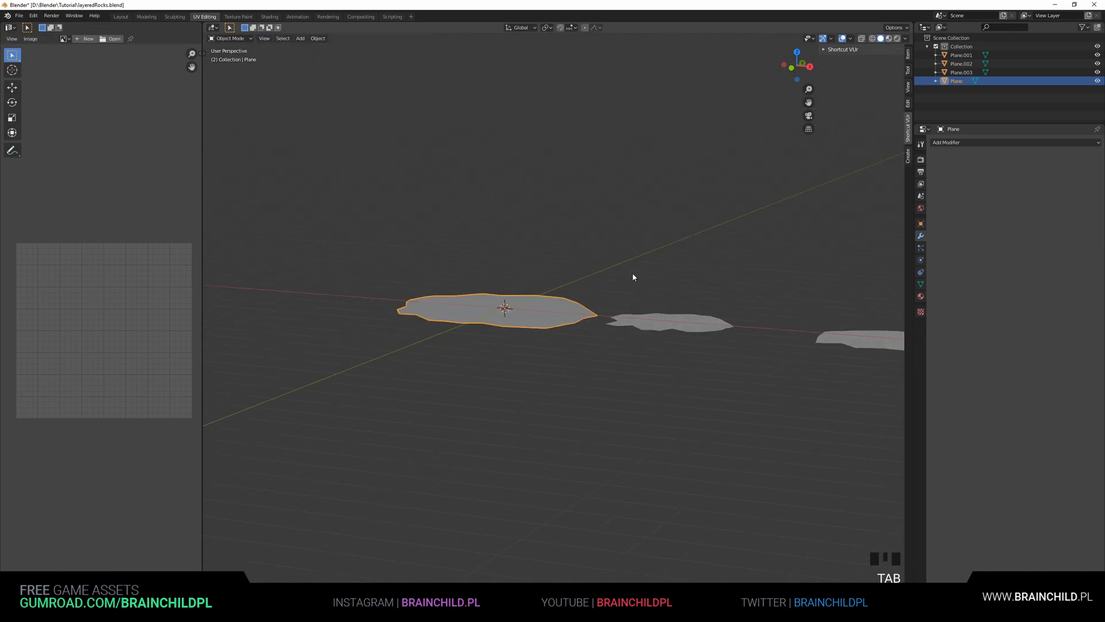
Add a Bevel modifier to the original rock
left_click(963, 143)
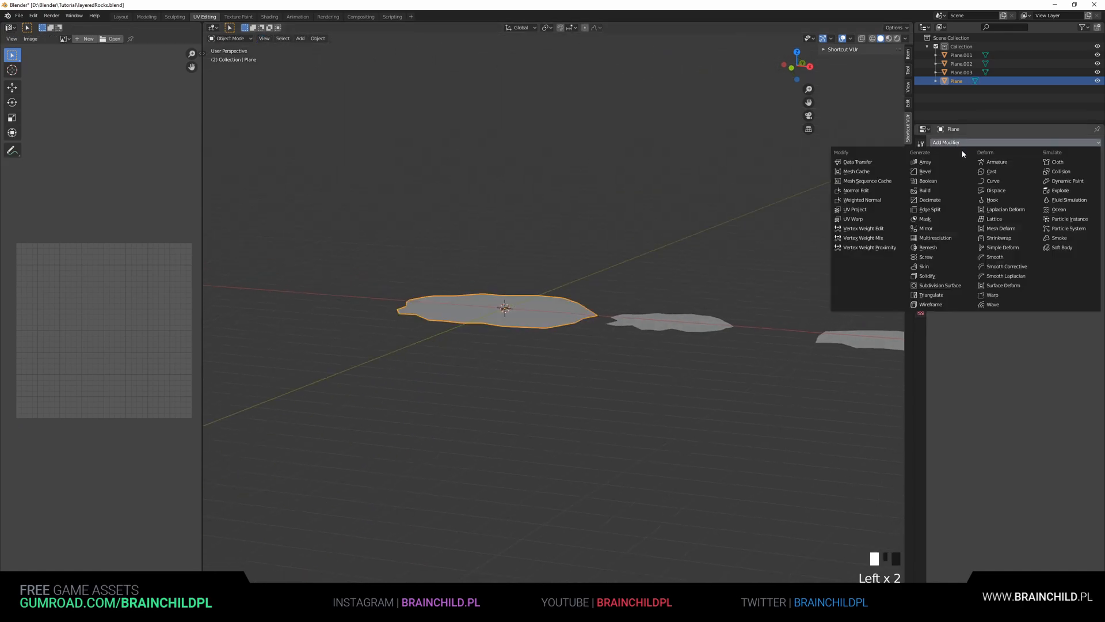
left_click(926, 171)
scroll(687, 246, "up", 4)
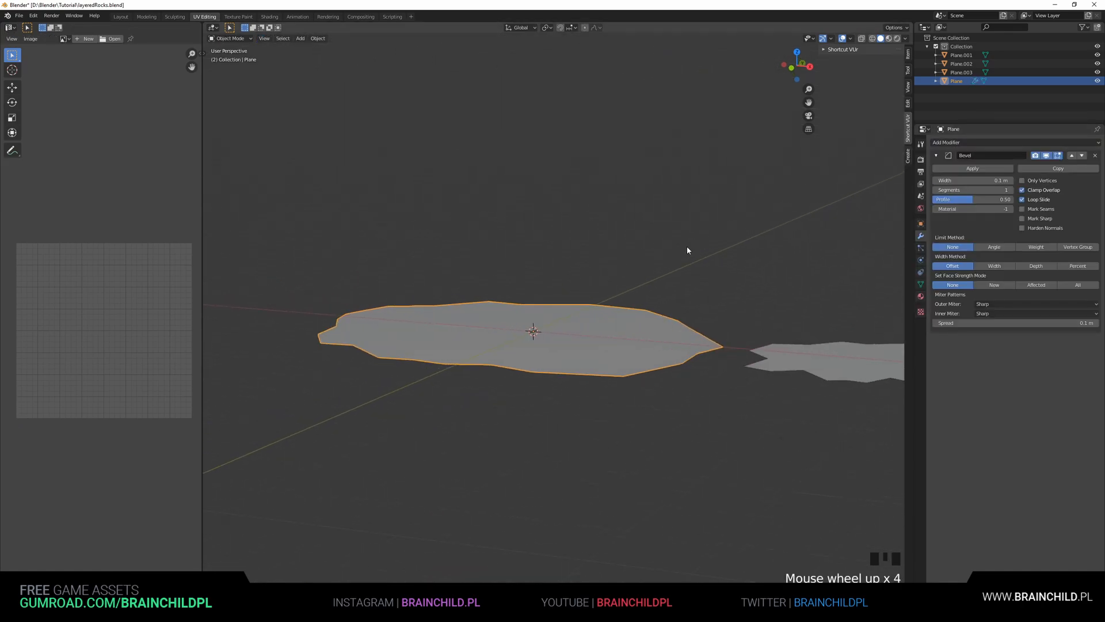
Add a Solidify modifier with thickness about 0.54 m and move it above the Bevel modifier
left_click(970, 143)
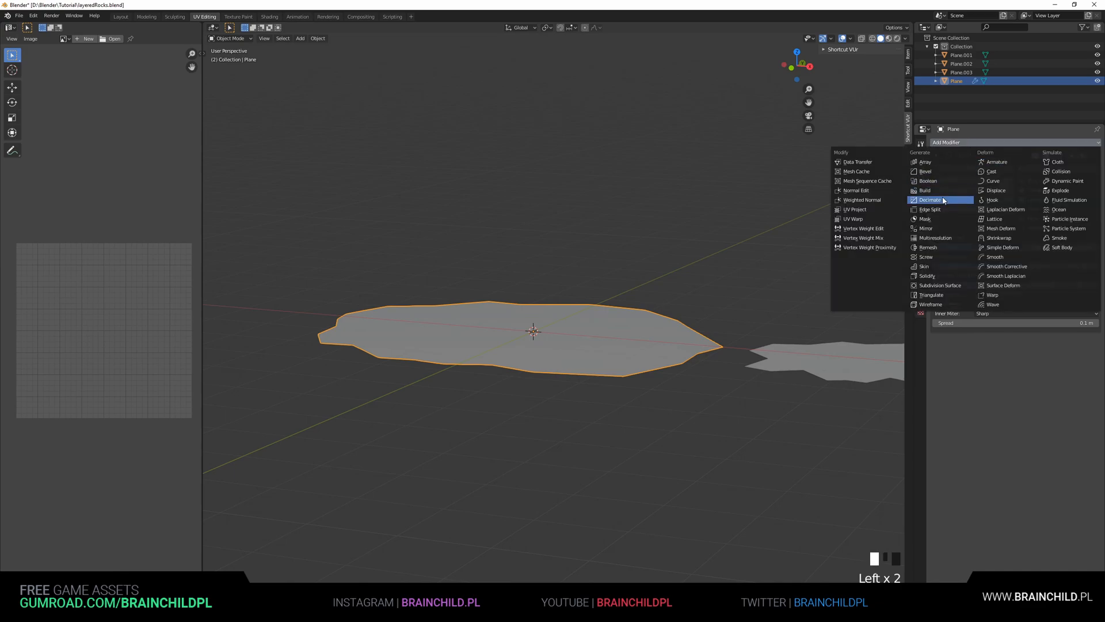
left_click(927, 276)
left_click_drag(982, 366, 1036, 366)
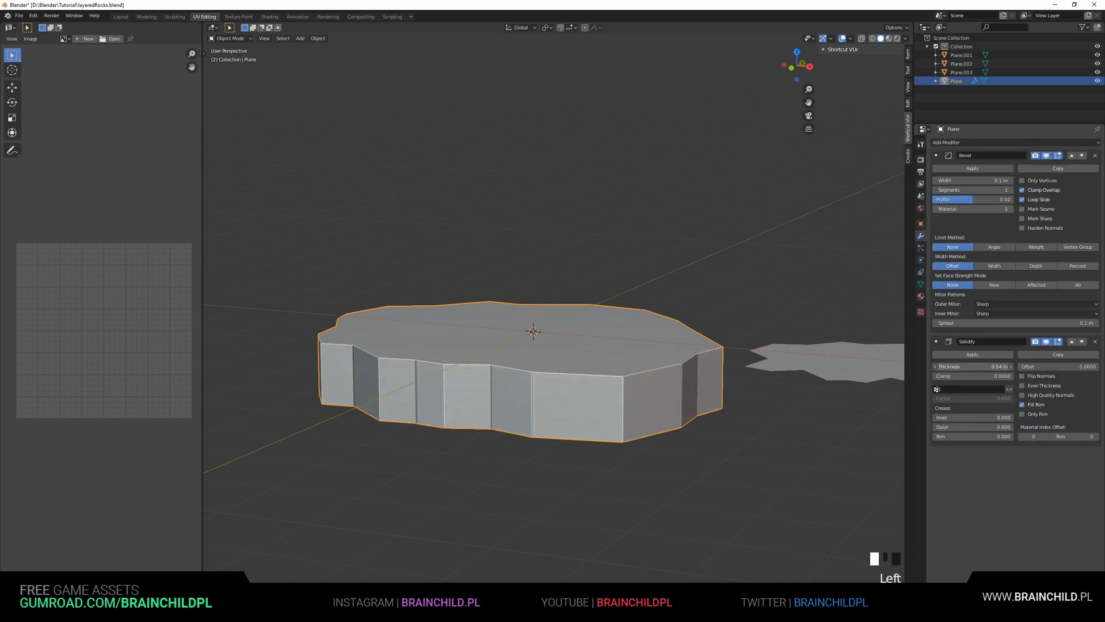
left_click(1083, 156)
middle_click_drag(727, 262, 743, 309)
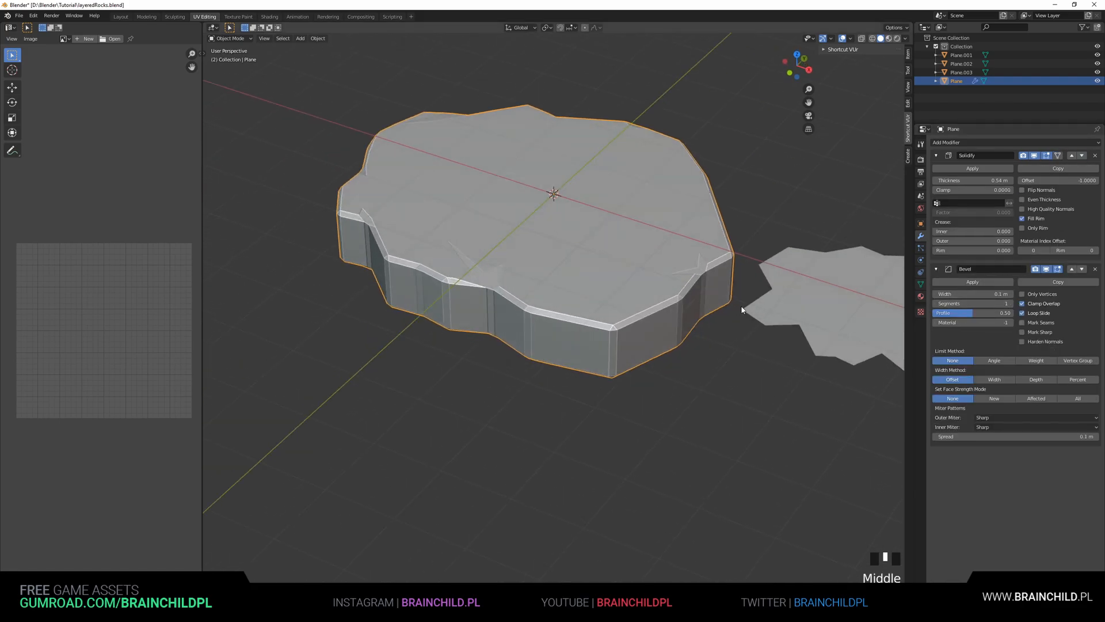
Increase the original rock's Solidify thickness to about 1 m
scroll(742, 309, "up", 2)
left_click(598, 297)
middle_click_drag(626, 299, 646, 302, "shift")
scroll(686, 296, "down", 4)
middle_click_drag(697, 310, 691, 271)
left_click_drag(979, 180, 1002, 180)
Add Solidify and Bevel modifiers to the second plane and set its Solidify thickness to about 0.86 m
left_click(741, 308)
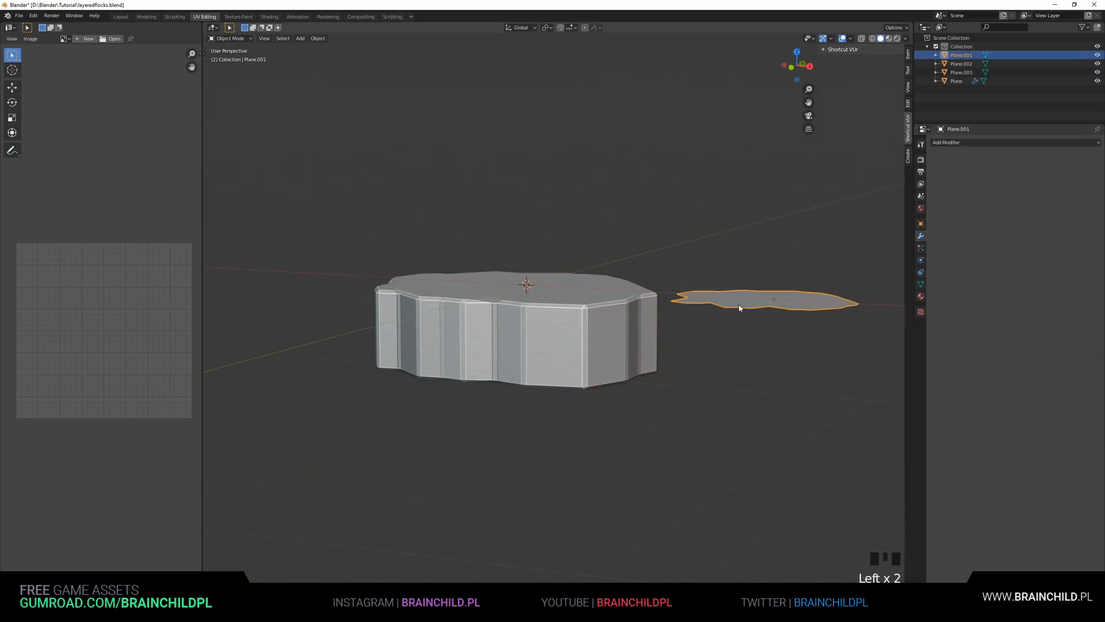
left_click(958, 143)
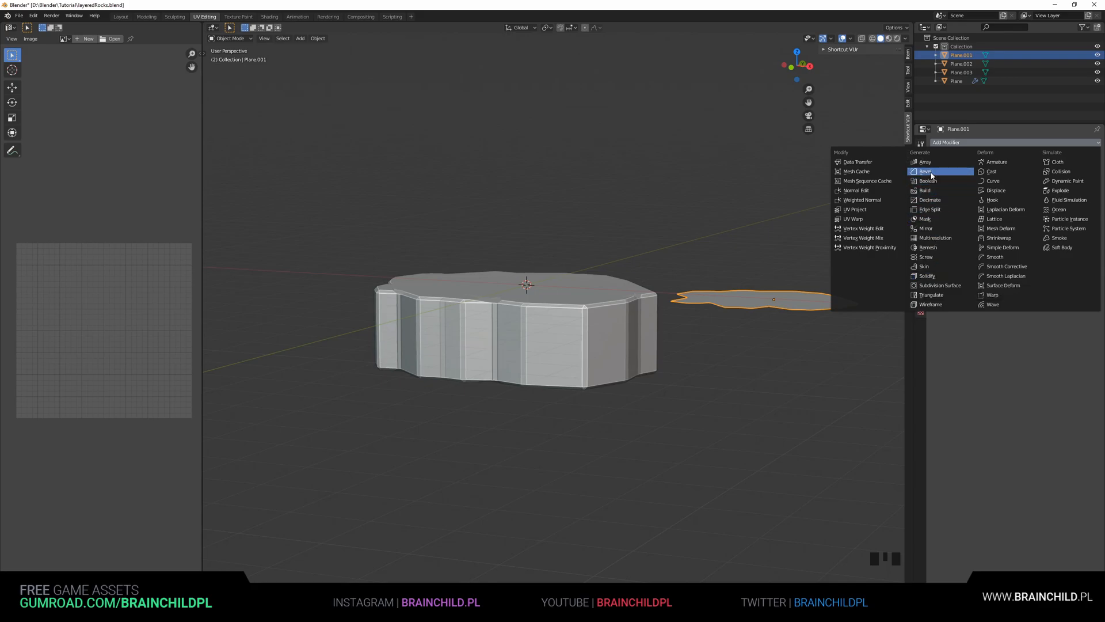
left_click(933, 279)
left_click(967, 143)
left_click(936, 174)
middle_click_drag(817, 317, 628, 311, "shift")
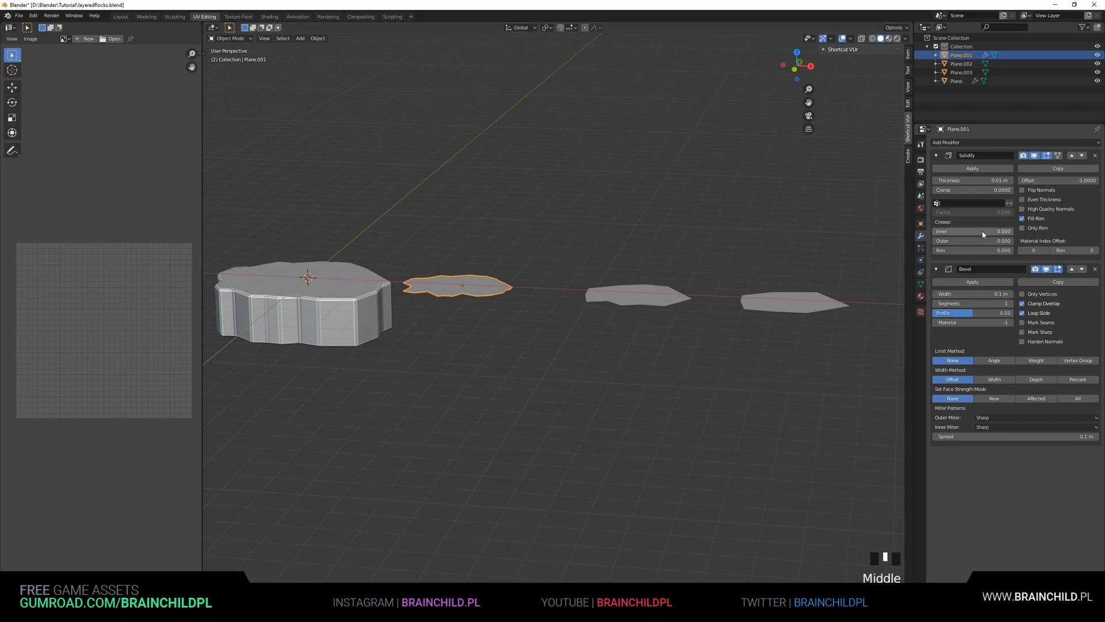
left_click_drag(973, 180, 1001, 180)
Add Solidify and Bevel modifiers to the third plane and set its Solidify thickness to about 0.9 m
left_click(633, 305)
middle_click_drag(633, 306, 579, 288, "shift")
left_click(963, 142)
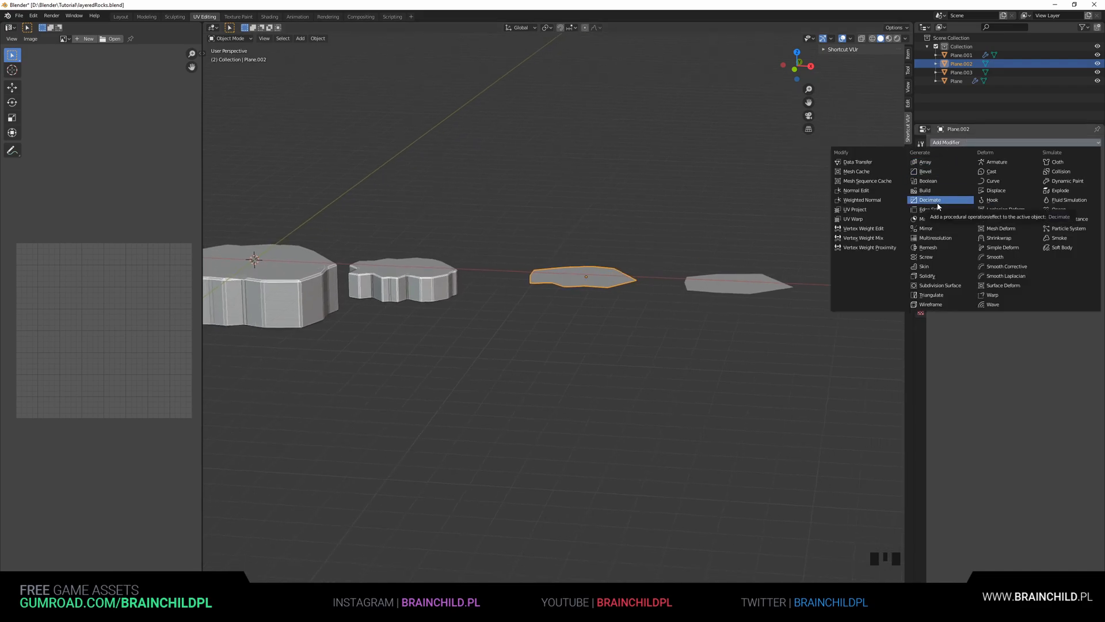
left_click(935, 277)
left_click(957, 144)
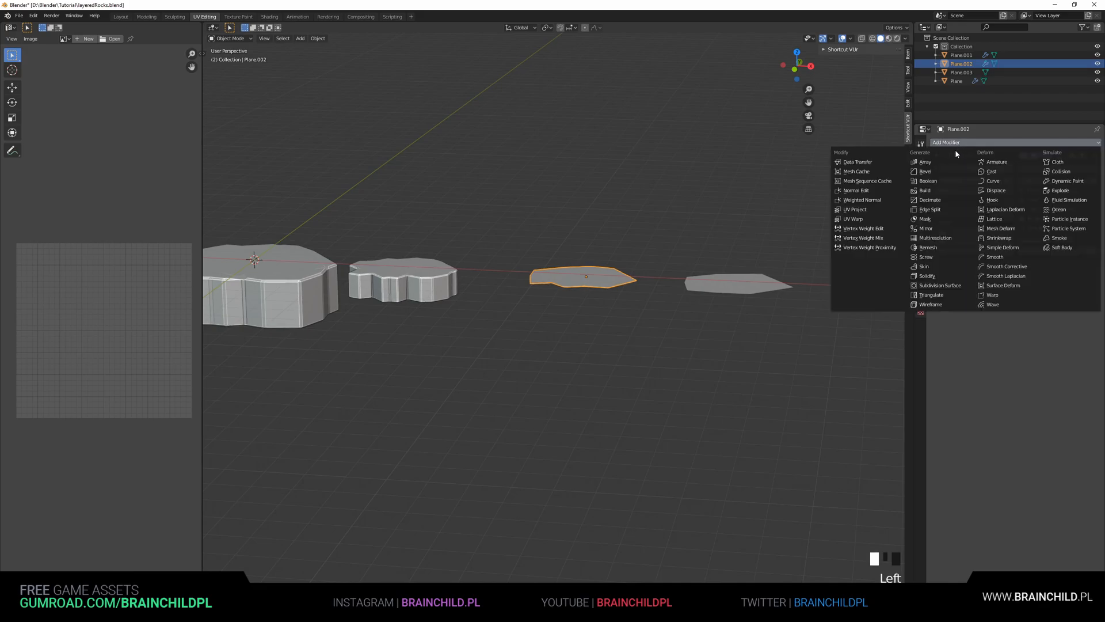
left_click(940, 174)
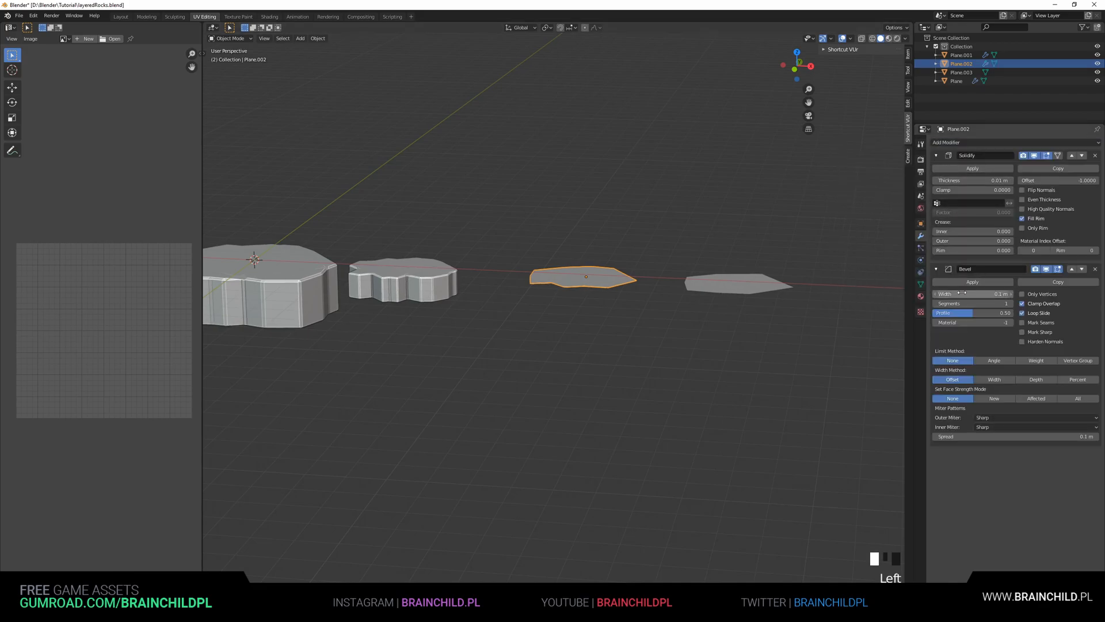
left_click_drag(959, 181, 990, 180)
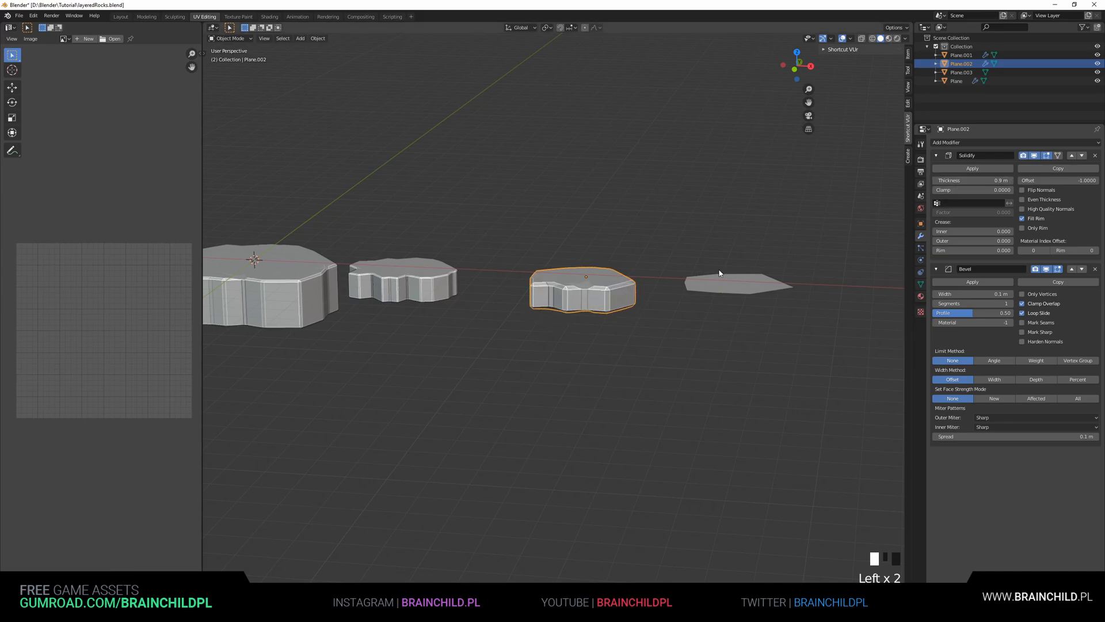
Add Solidify and Bevel modifiers to the fourth plane and set its Solidify thickness to about 0.78 m
left_click(783, 281)
middle_click_drag(798, 274, 617, 247, "shift")
left_click(950, 142)
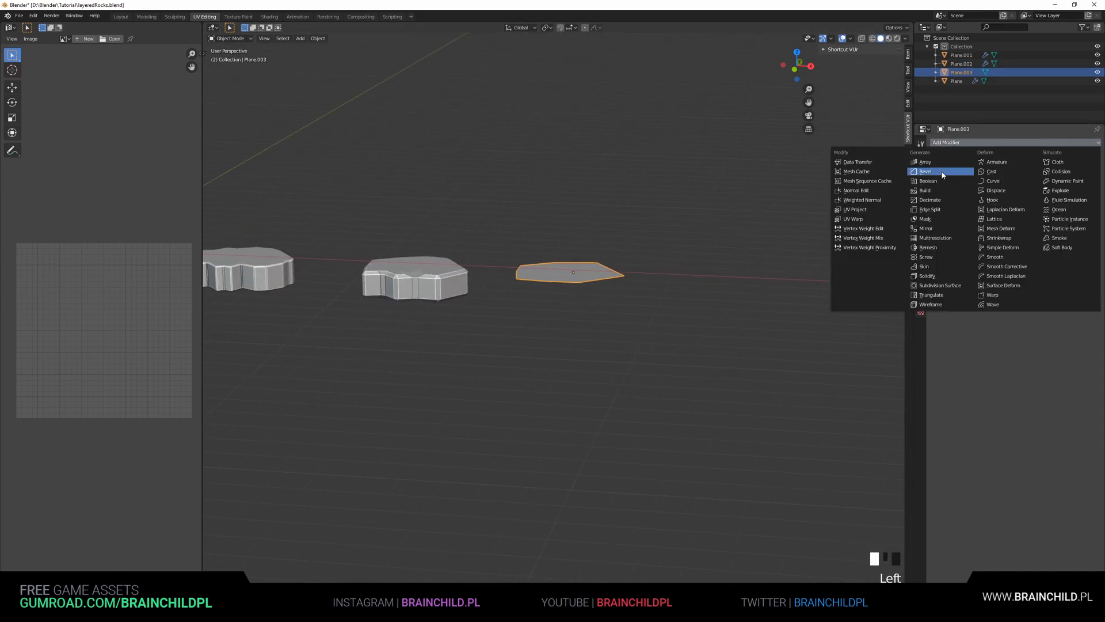
left_click(933, 276)
left_click(952, 142)
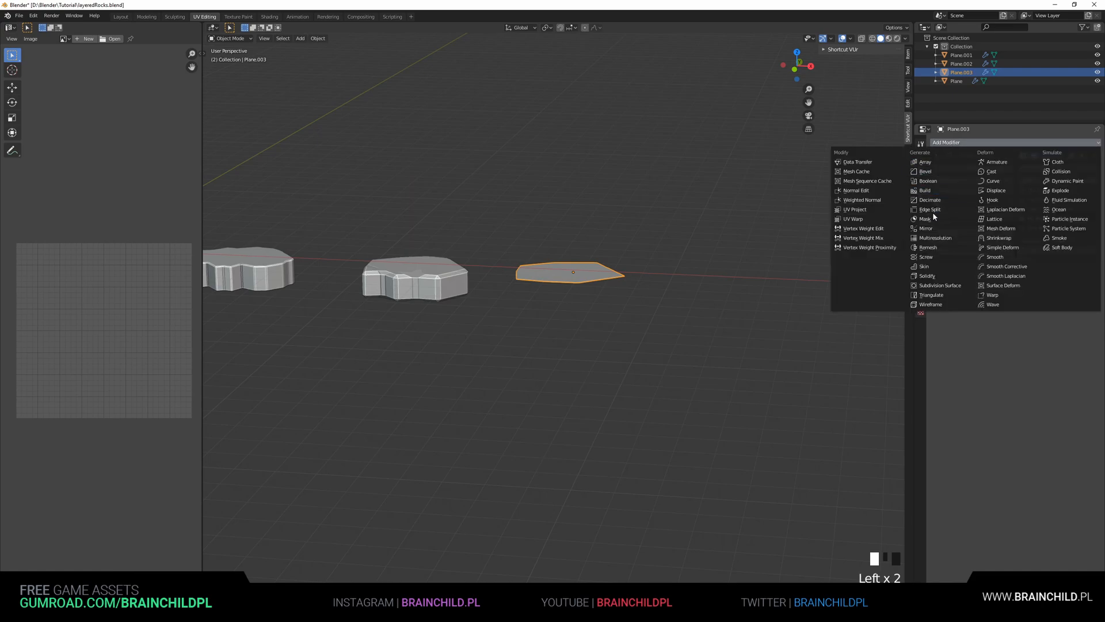
left_click(927, 174)
middle_click_drag(589, 262, 690, 254, "shift")
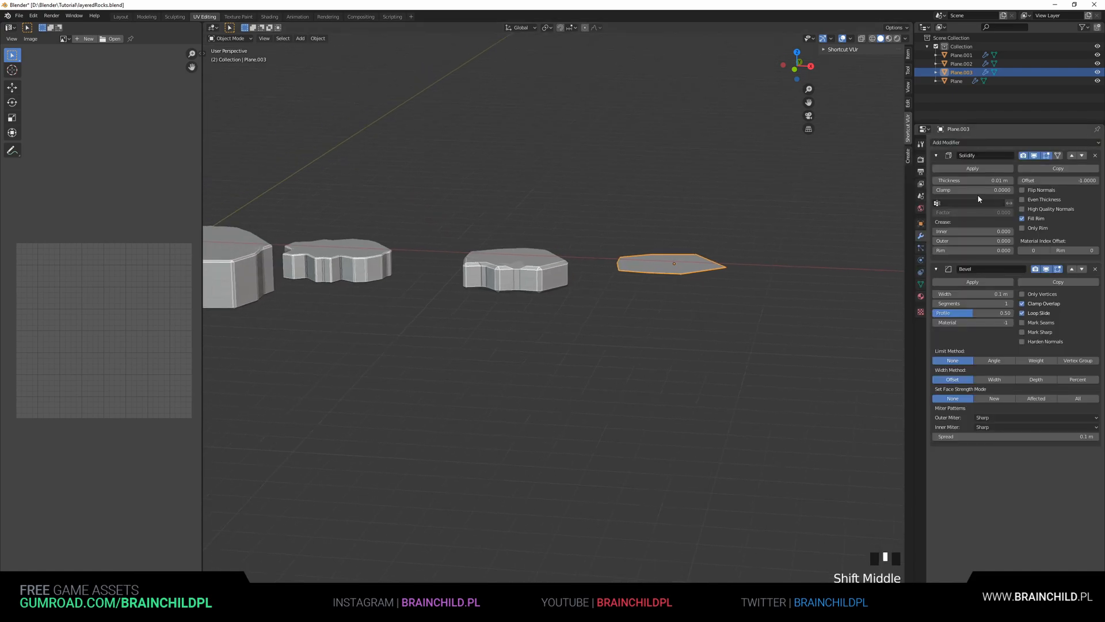
left_click_drag(973, 181, 1022, 181)
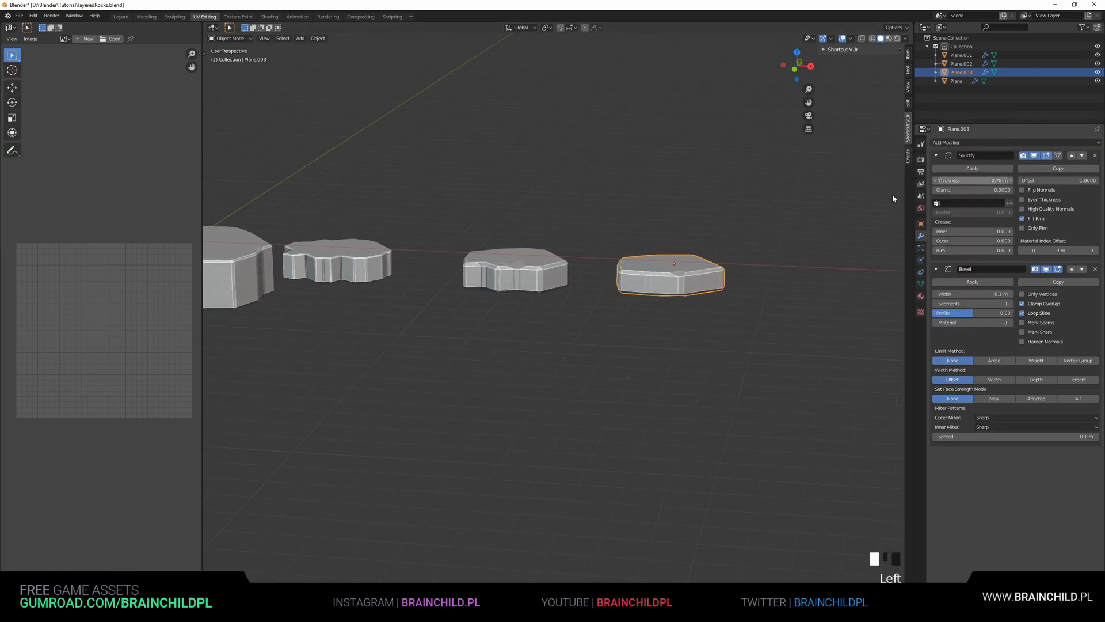
Move the second rock onto the top of the original rock
scroll(594, 321, "down", 4)
middle_click_drag(594, 321, 595, 292, "shift")
left_click(595, 285)
scroll(596, 285, "up", 4)
key("g")
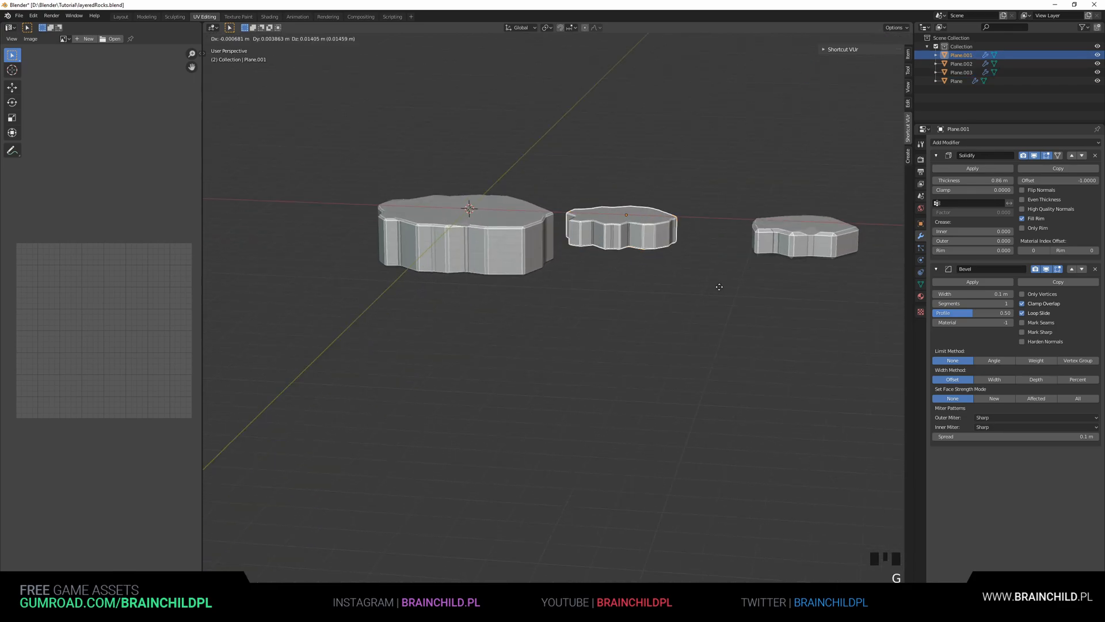
left_click(590, 265)
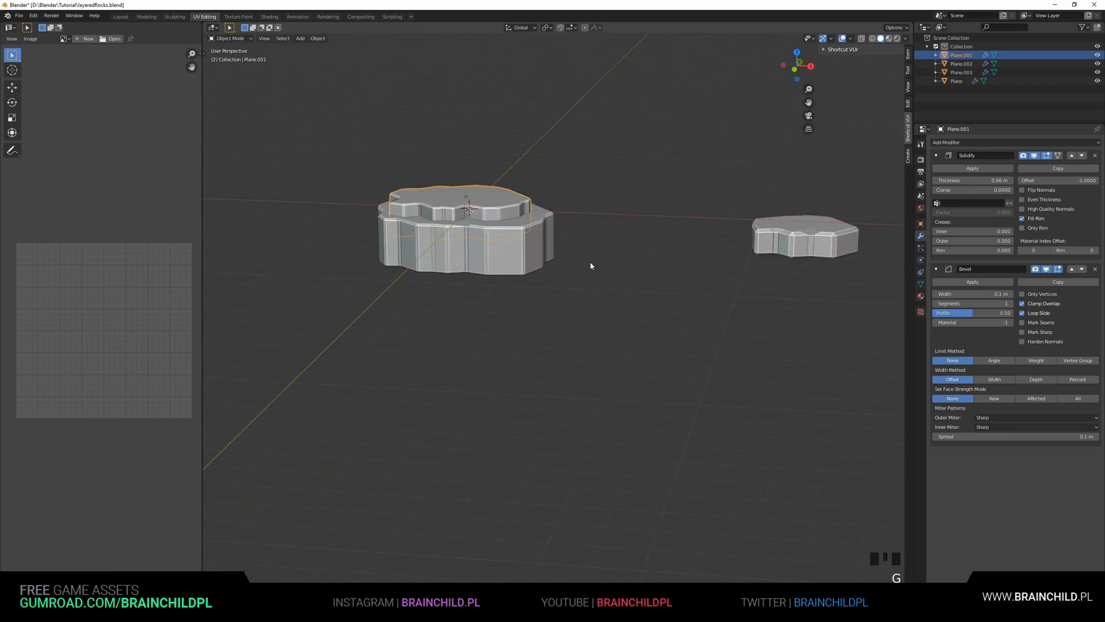
Place the third rock on top of the second rock and scale it down
left_click(861, 242)
key("g")
left_click(528, 220)
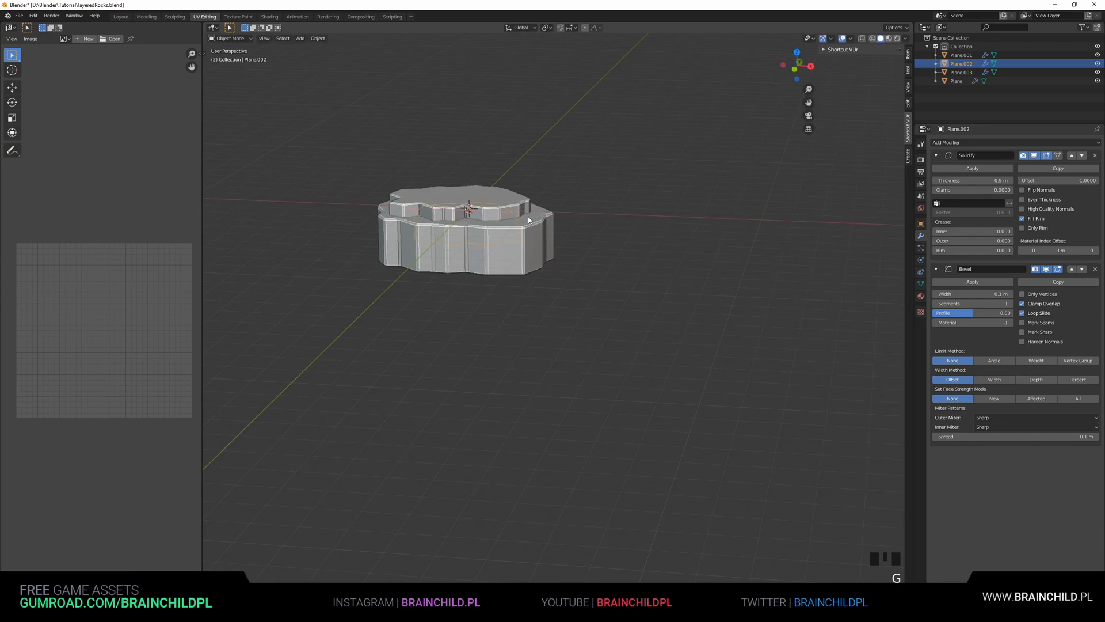
key("g")
left_click(525, 188)
key("s")
left_click(572, 209)
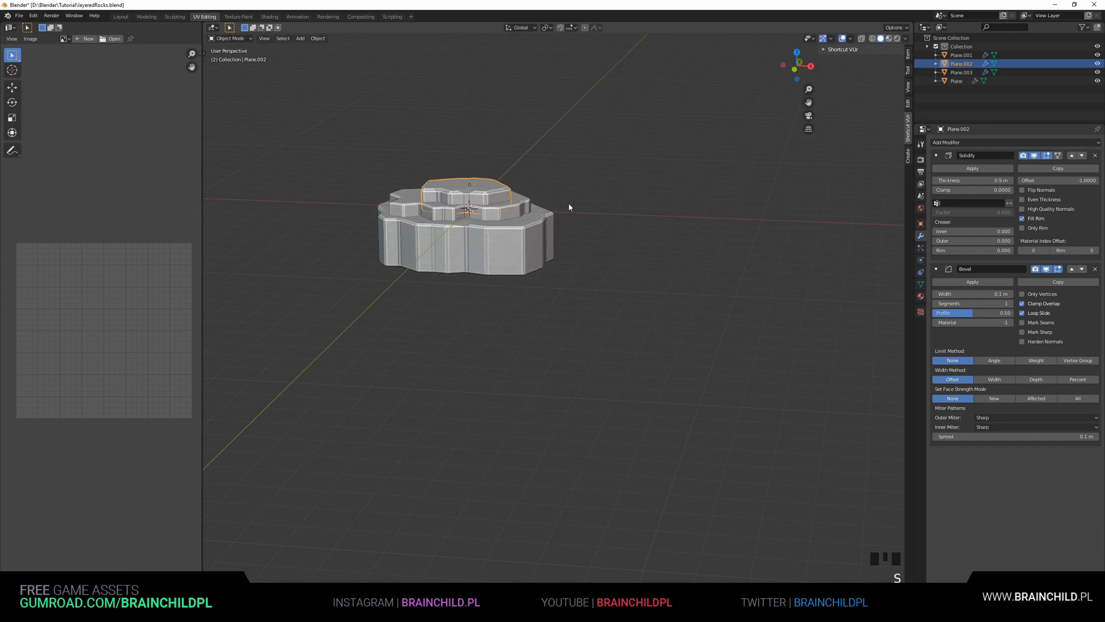
Adjust the third rock's position on the stack
middle_click_drag(572, 210, 559, 284, "alt")
key("g")
left_click(547, 219)
key("g")
left_click(551, 221)
Duplicate the fourth rock and place the copy over the center of the stack
middle_click_drag(869, 326, 721, 235, "shift")
scroll(721, 235, "down", 3)
left_click(721, 236)
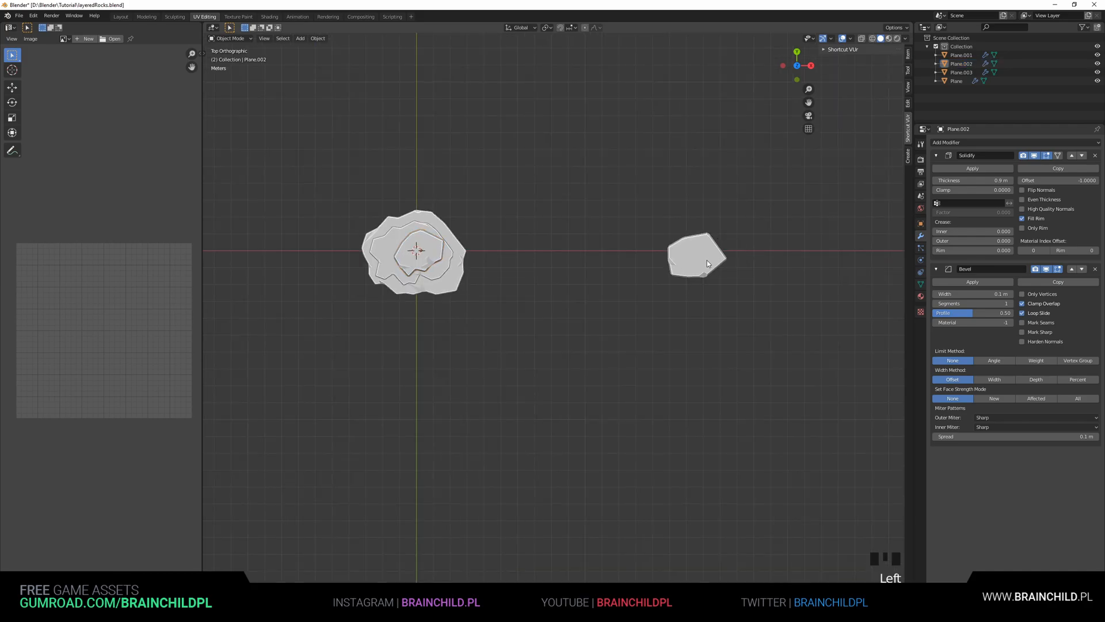
left_click(709, 264)
key("shift+d")
left_click(539, 259)
Move the duplicated rock so it sits on top of the stack
key("g")
left_click(483, 254)
key("g")
middle_click_drag(463, 229, 495, 236)
scroll(495, 236, "up", 3)
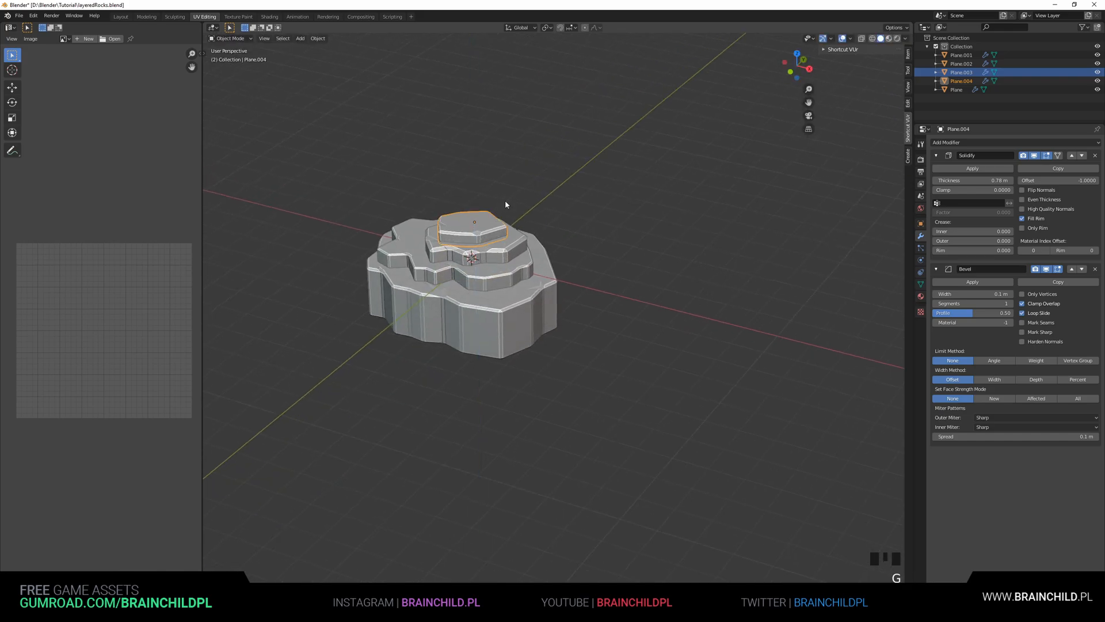
Scale the second rock up slightly, to about 1.03
left_click(575, 236)
scroll(662, 235, "up", 4)
middle_click_drag(681, 234, 607, 259)
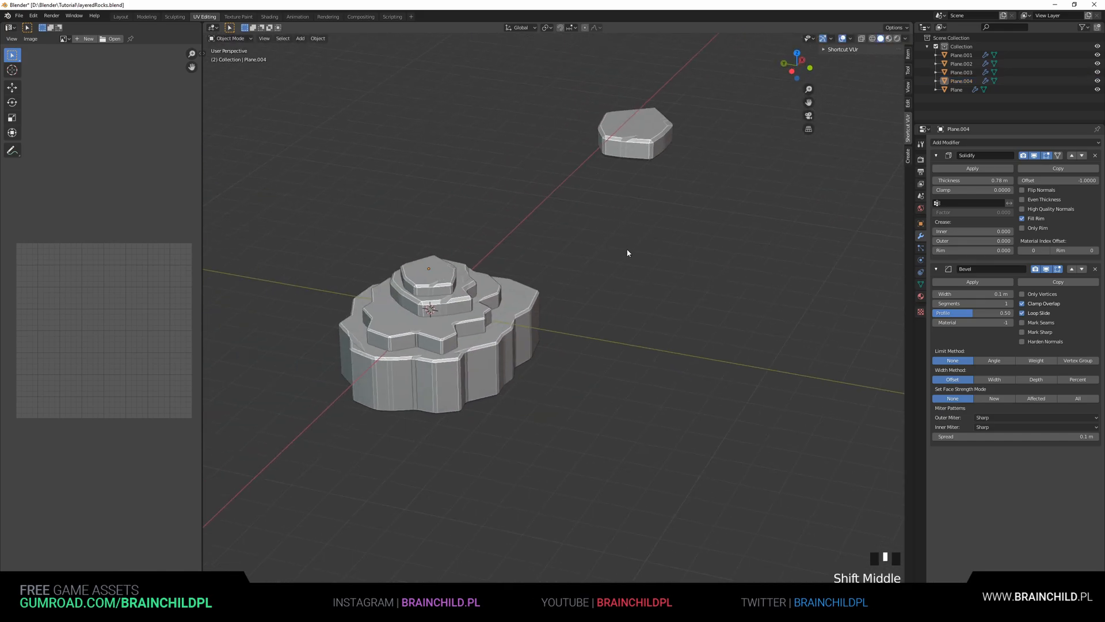
scroll(651, 227, "up", 3)
middle_click_drag(650, 227, 647, 264, "shift")
scroll(571, 263, "up", 2)
left_click(572, 262)
key("s")
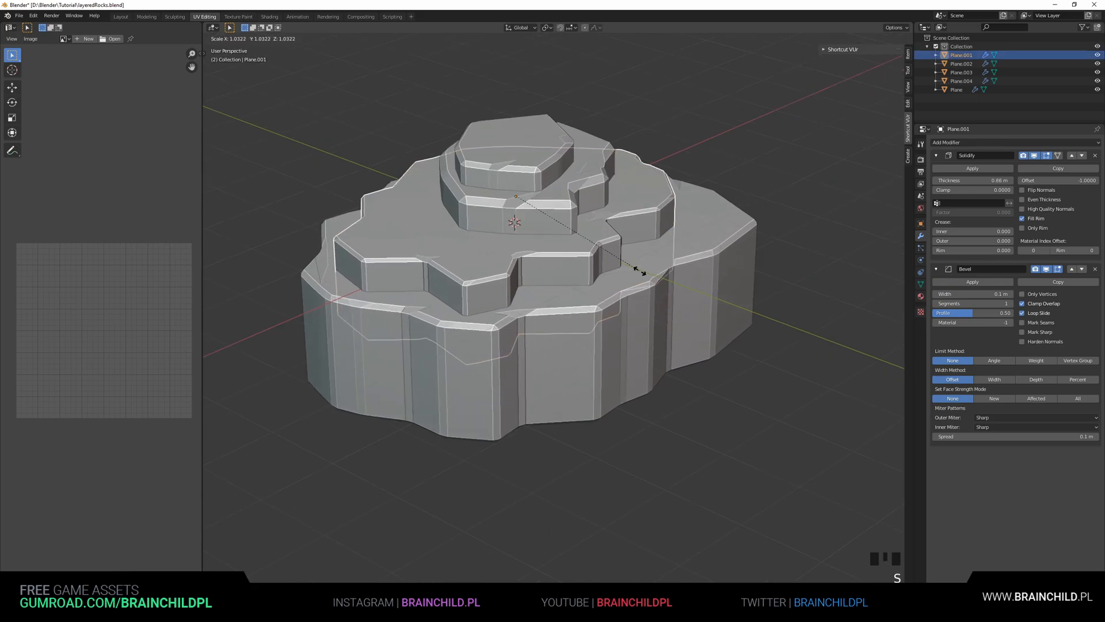
left_click(651, 280)
Select the third rock and the duplicated top rock, then scale and reposition them
left_click(545, 210)
left_click(528, 171, "shift")
key("s")
left_click(692, 225)
middle_click_drag(693, 226, 608, 290, "alt")
key("g")
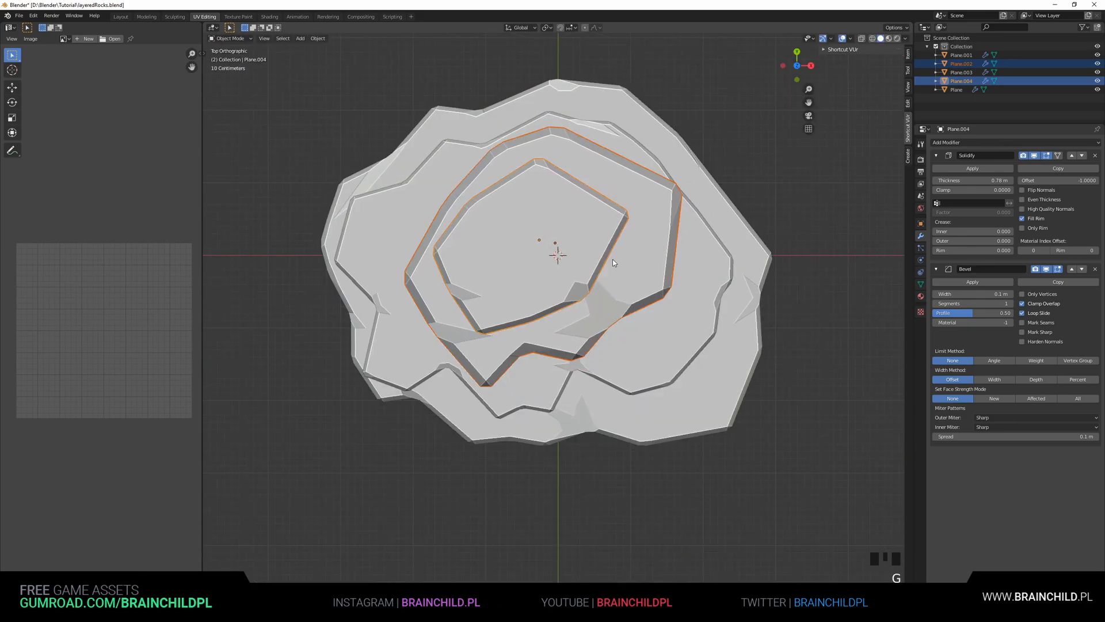
left_click(705, 288)
Add a new plane and scale it up into a large ground plane under the rocks
middle_click_drag(705, 288, 638, 184)
left_click(747, 187)
scroll(744, 185, "down", 5)
middle_click_drag(662, 176, 703, 197)
key("shift+a")
left_click(730, 198)
left_click(638, 390)
key("s")
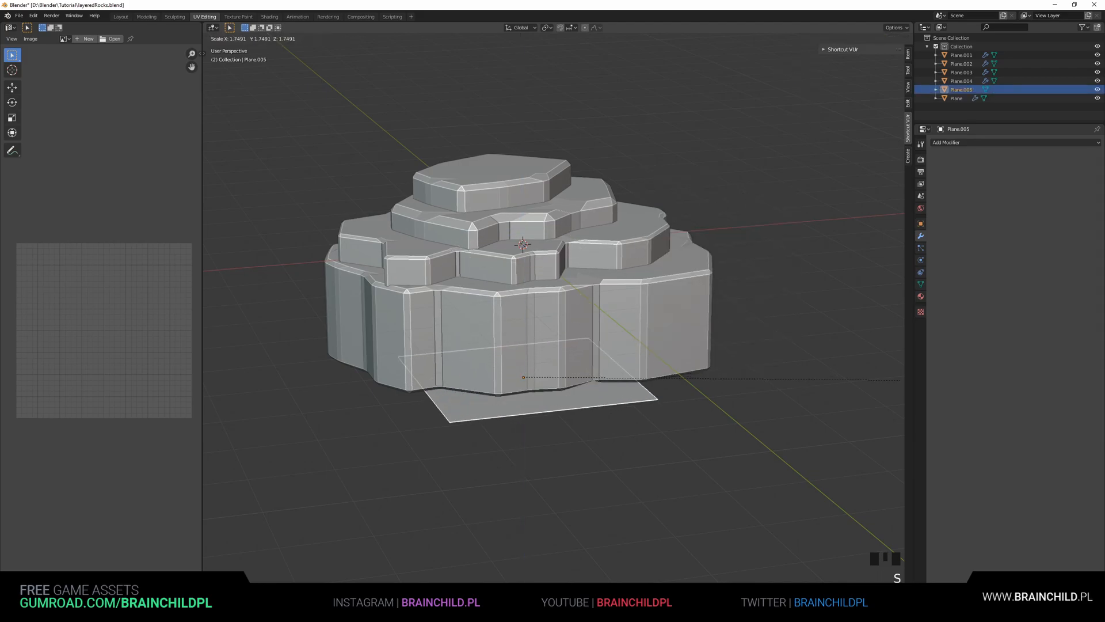
left_click(783, 410)
scroll(593, 401, "down", 7)
key("s")
left_click(846, 437)
scroll(644, 362, "up", 1)
scroll(644, 362, "up", 6)
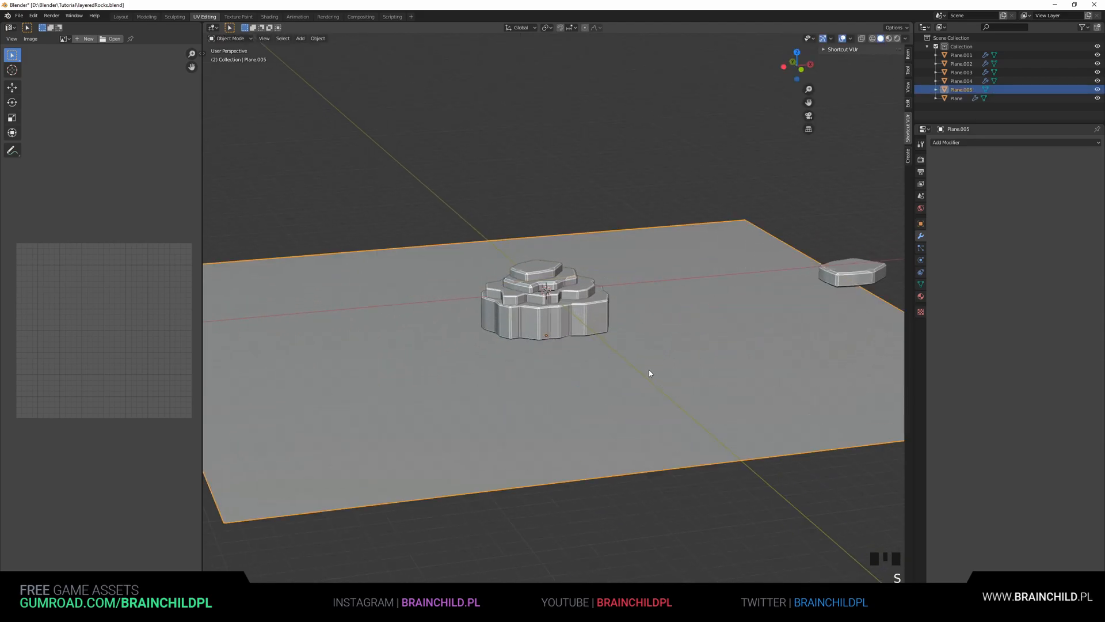
Adjust the ground plane's height along the Z axis
key("s")
key("z")
key("z")
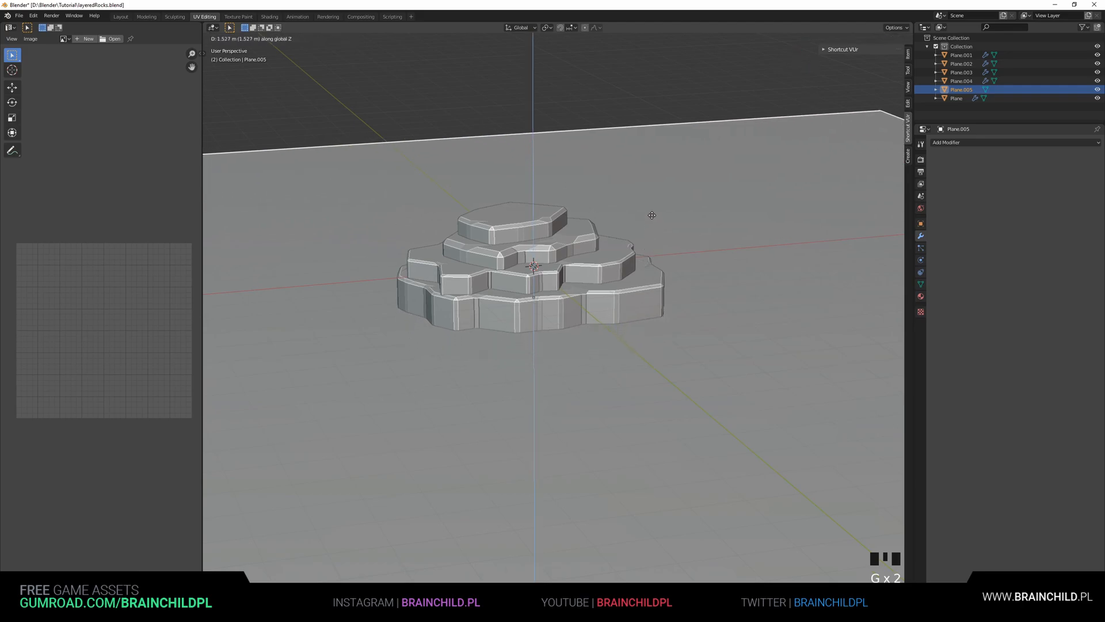
left_click(651, 253)
middle_click_drag(688, 247, 651, 262)
scroll(651, 262, "up", 3)
key("g")
key("z")
left_click(649, 188)
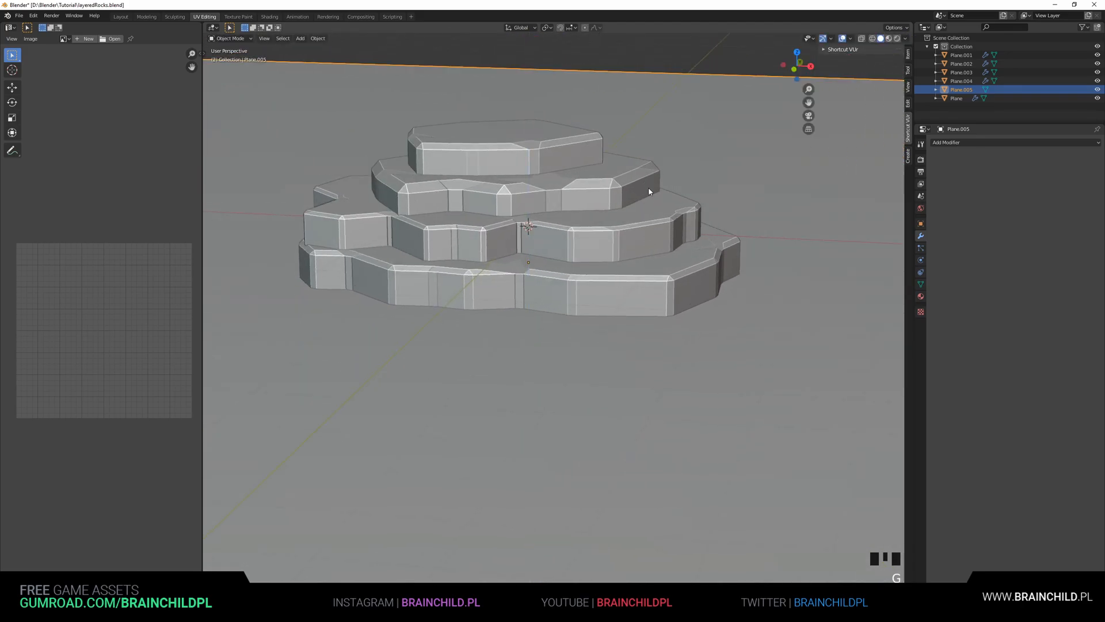
scroll(649, 188, "down", 3)
middle_click_drag(648, 187, 627, 240)
key("g")
Select the stacked rocks and flatten them to about 0.58 along the Z axis
key("z")
left_click(573, 322)
left_click(579, 290, "shift")
left_click(581, 254, "shift")
left_click(574, 222, "shift")
middle_click_drag(735, 258, 738, 245)
key("s")
Lower the selected rocks about 0.7 m along the Z axis
key("z")
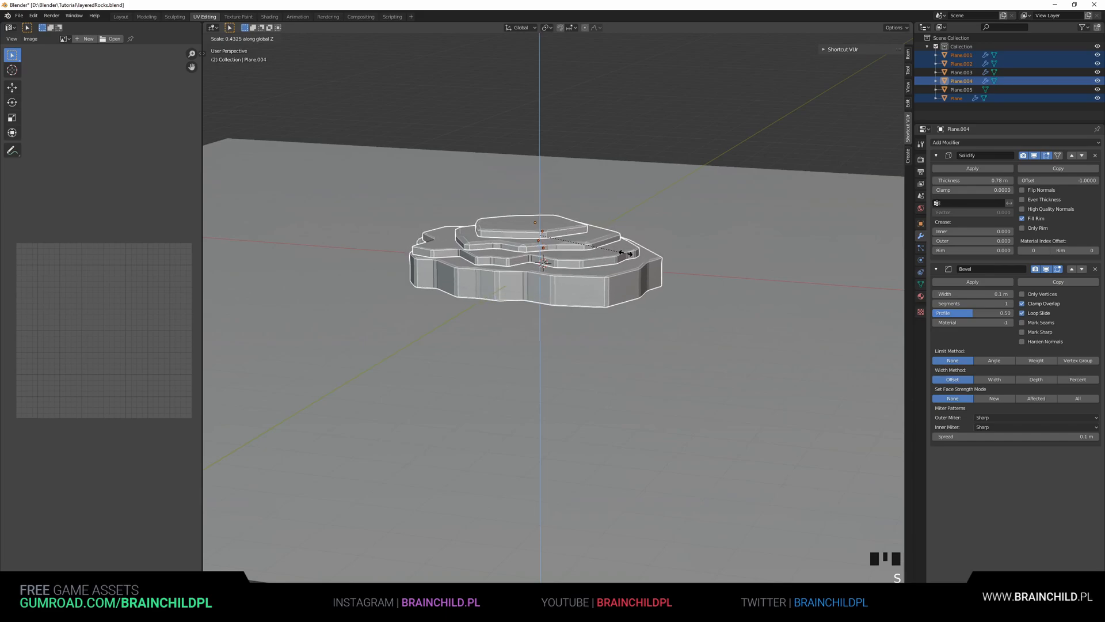
left_click(626, 253)
key("g")
key("z")
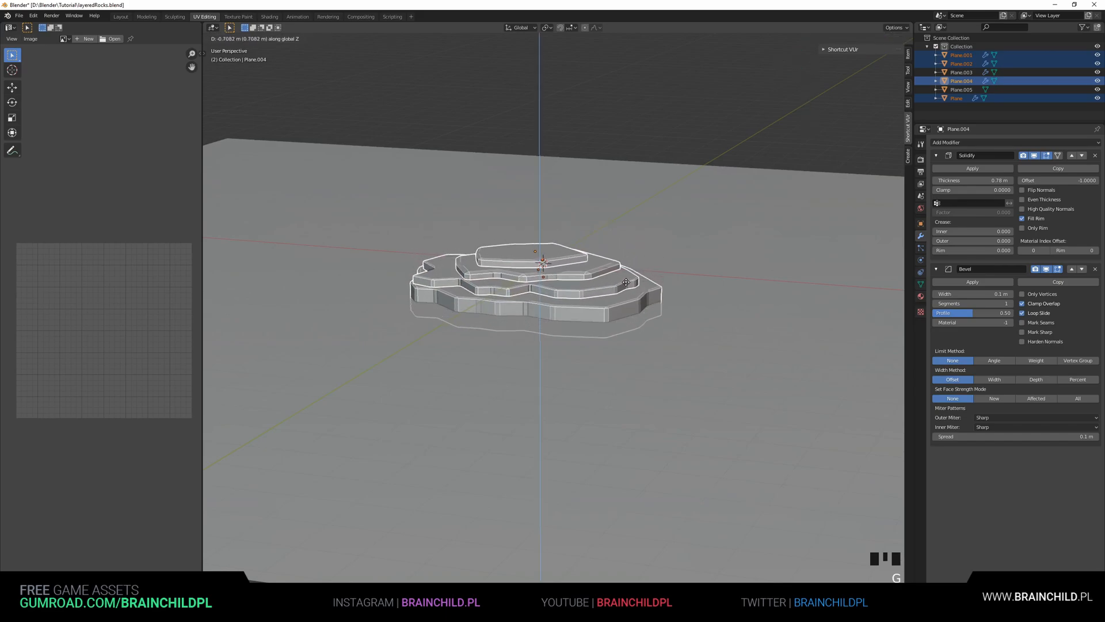
left_click(626, 286)
Duplicate the selected rocks in place and scale the copies to about 0.51
key("shift+d")
right_click(660, 264)
key("s")
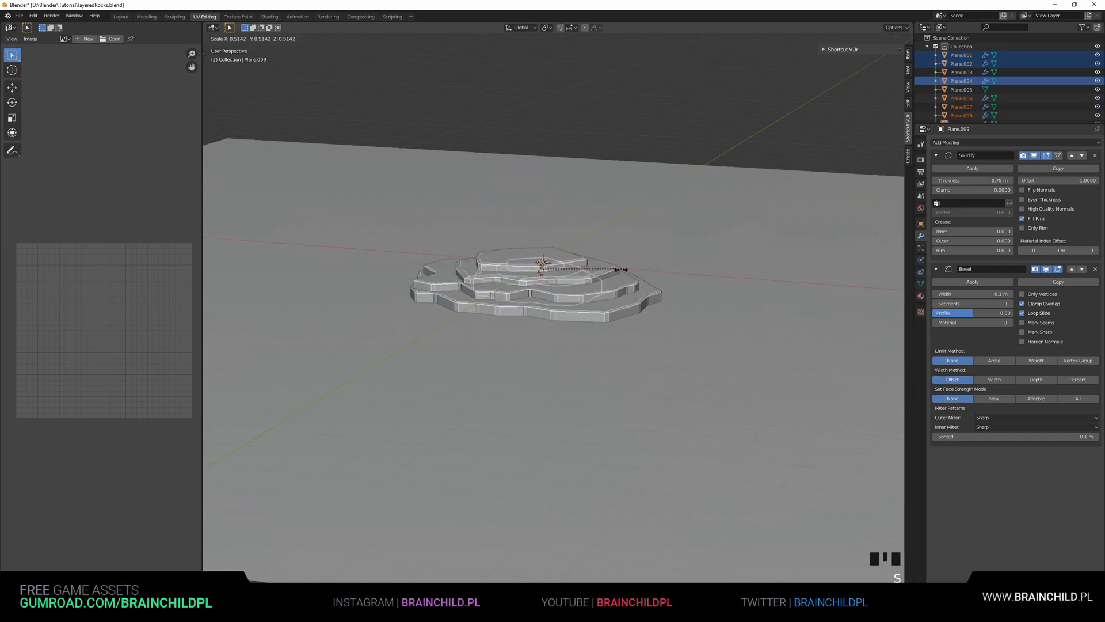
left_click(606, 252)
middle_click_drag(606, 253, 613, 293)
scroll(612, 294, "up", 4)
key("g")
key("z")
right_click(645, 281)
Move, rotate about Z and slightly rescale the copied rocks to sit on top of the stack
key("g")
left_click(665, 258)
key("r")
key("z")
left_click(687, 235)
key("g")
key("x")
left_click(697, 248)
key("g")
key("y")
left_click(699, 268)
middle_click_drag(699, 268, 689, 227)
scroll(689, 230, "down", 4)
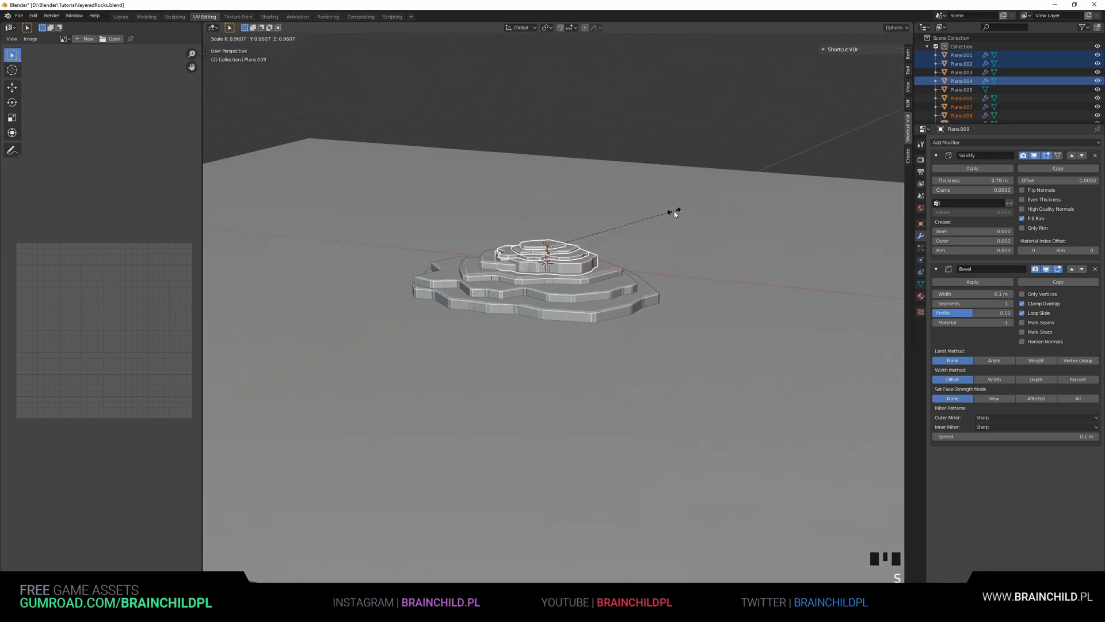
left_click(674, 210)
Set the third rock's Bevel width to 0.02 m
left_click(699, 136)
middle_click_drag(699, 135, 563, 289)
scroll(620, 182, "up", 6)
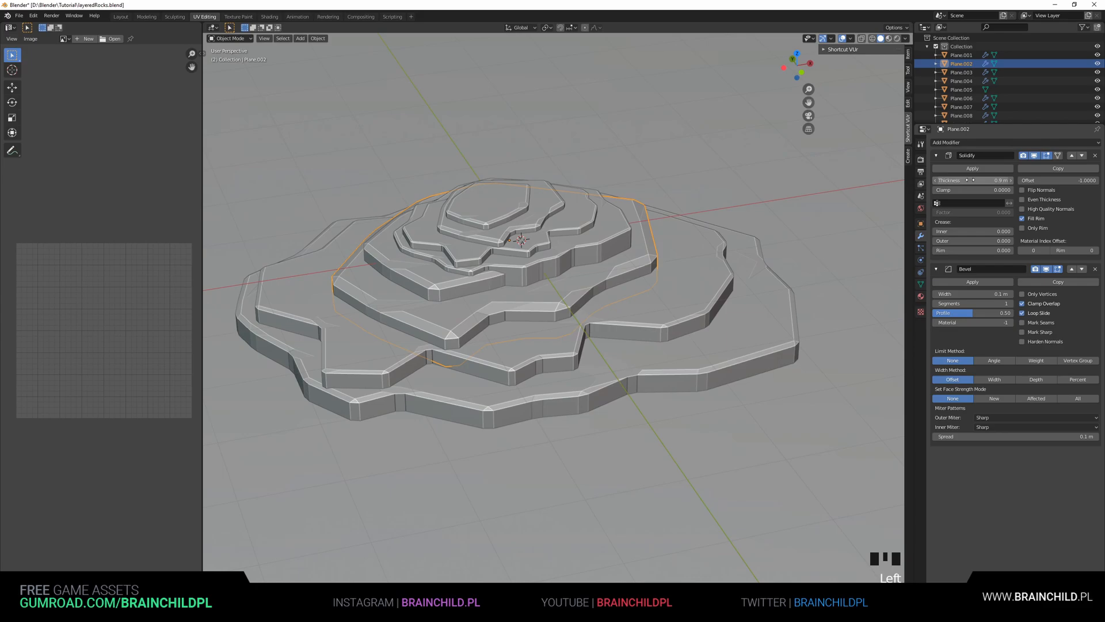
left_click_drag(973, 294, 962, 294)
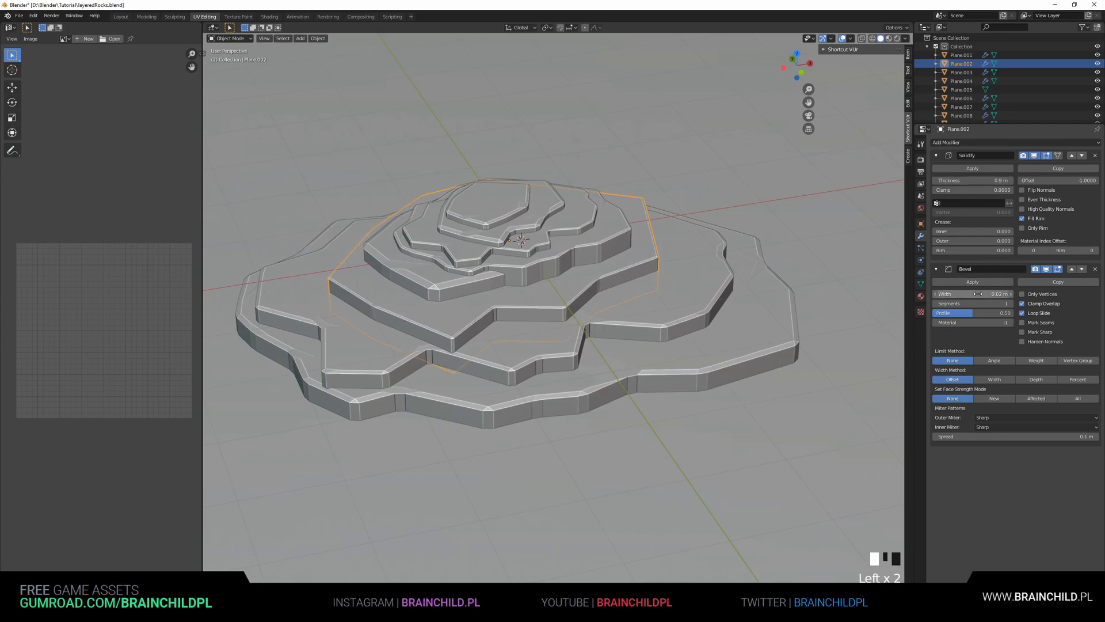
Set the Bevel width to 0.01 m on the second rock and 0.02 m on the original rock
left_click(564, 353)
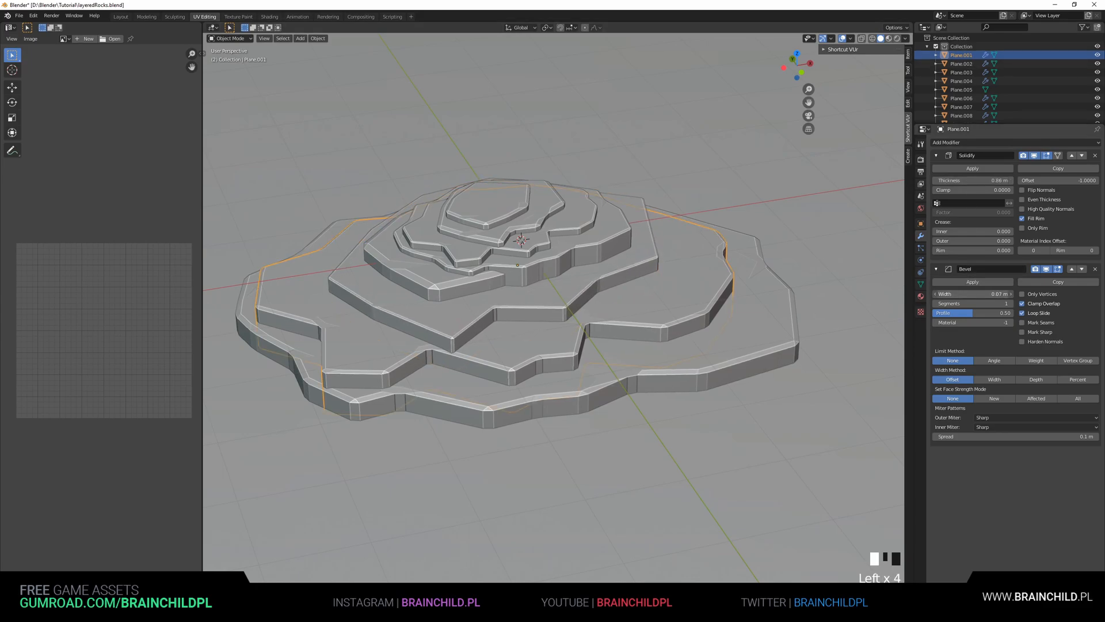
left_click_drag(967, 295, 958, 295)
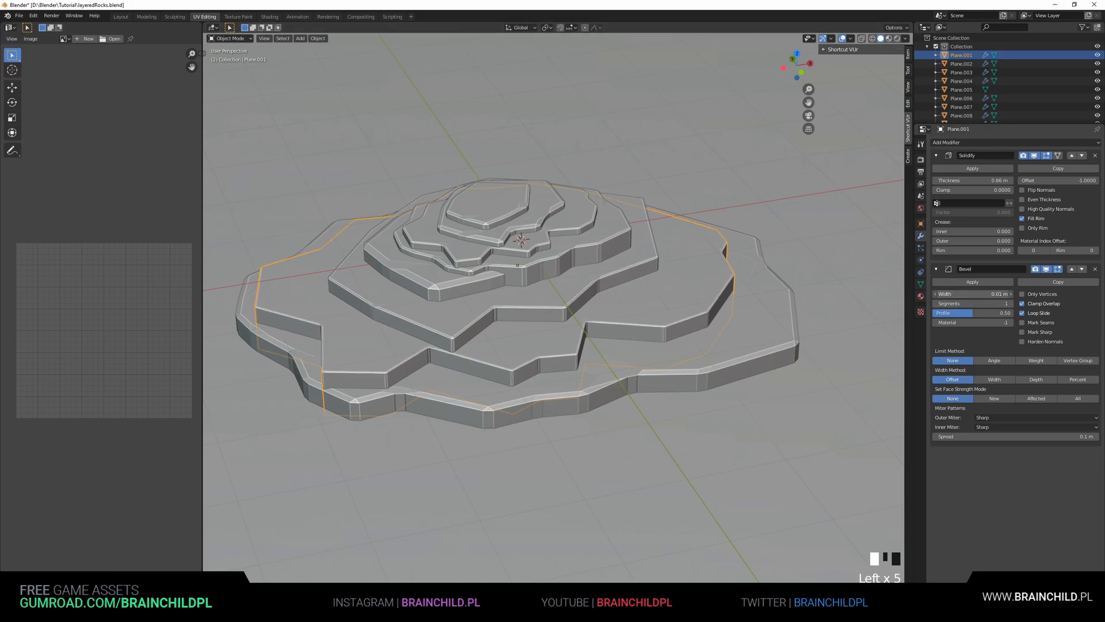
left_click(580, 402)
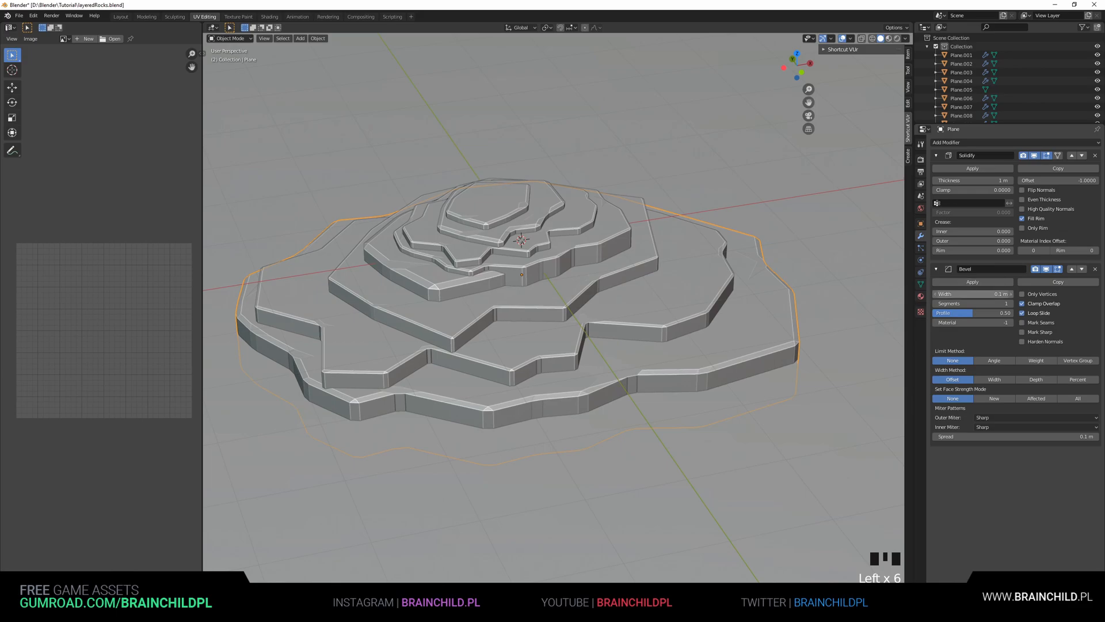
left_click_drag(967, 295, 961, 294)
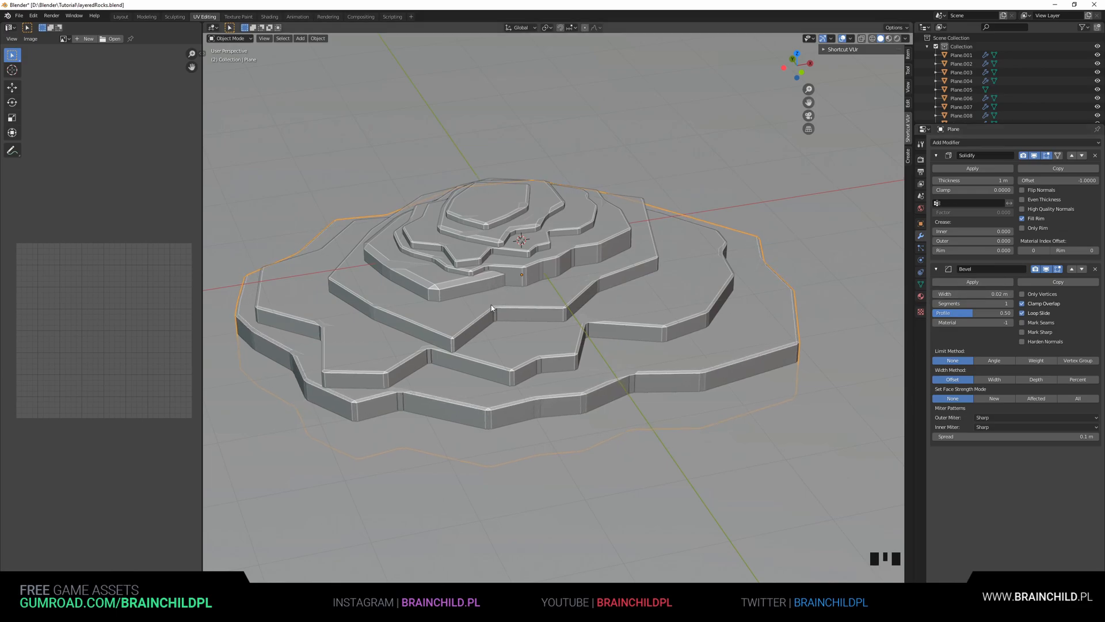
Rotate the second rock about 186° around the Z axis
left_click(514, 321)
key("r")
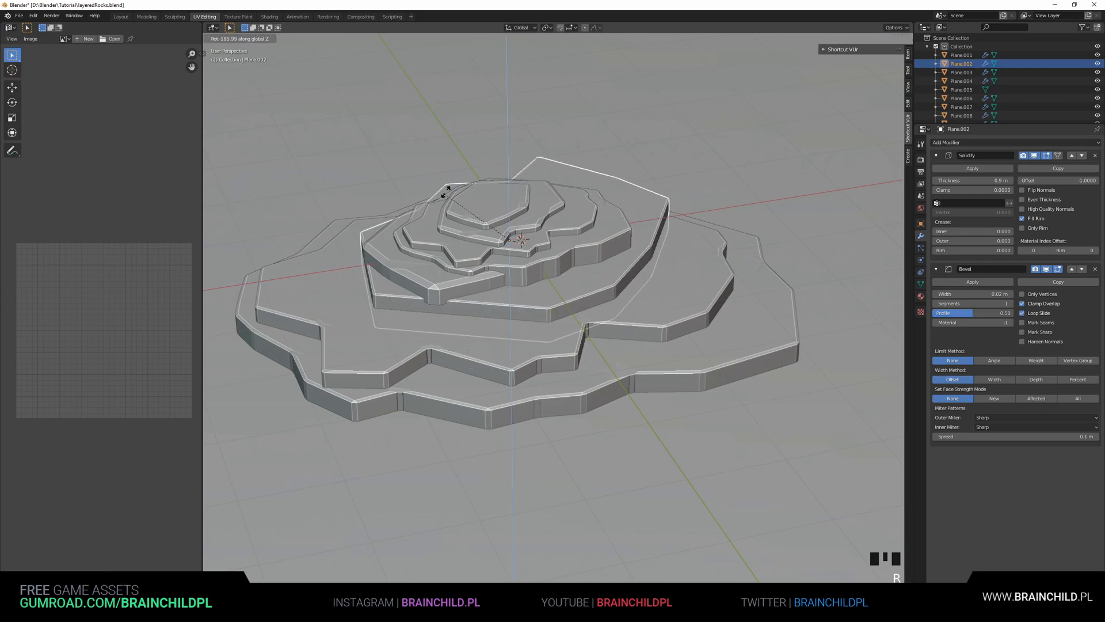
scroll(638, 257, "down", 3)
middle_click_drag(638, 257, 632, 331)
left_click(634, 345)
Reposition and rescale the top rock, shifting it along the X axis
key("g")
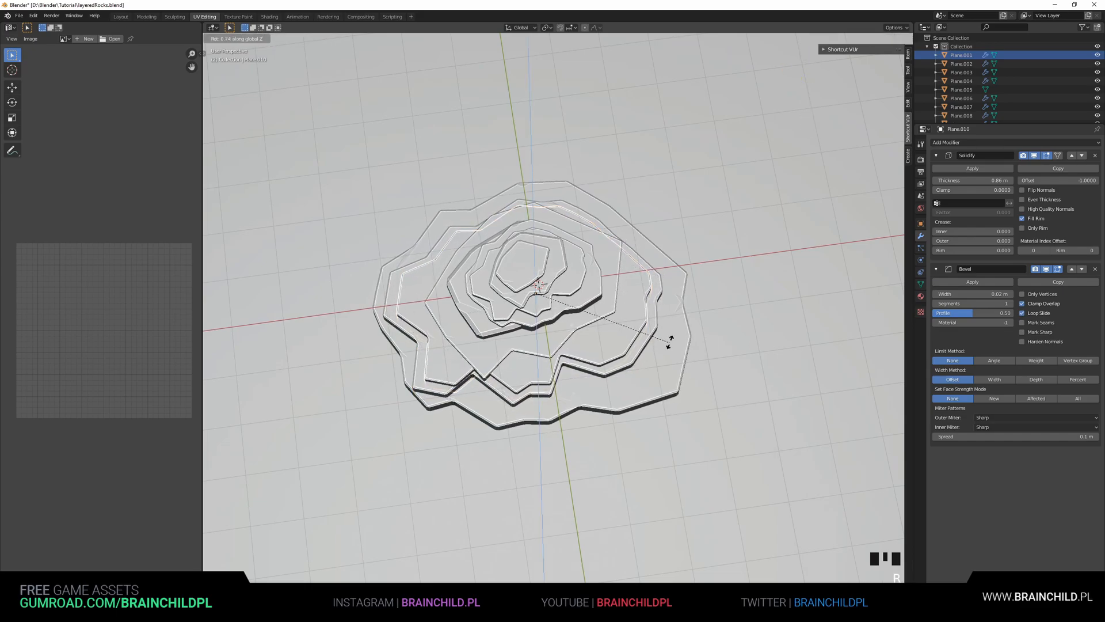
key("s")
left_click(731, 272)
key("g")
key("x")
left_click(691, 276)
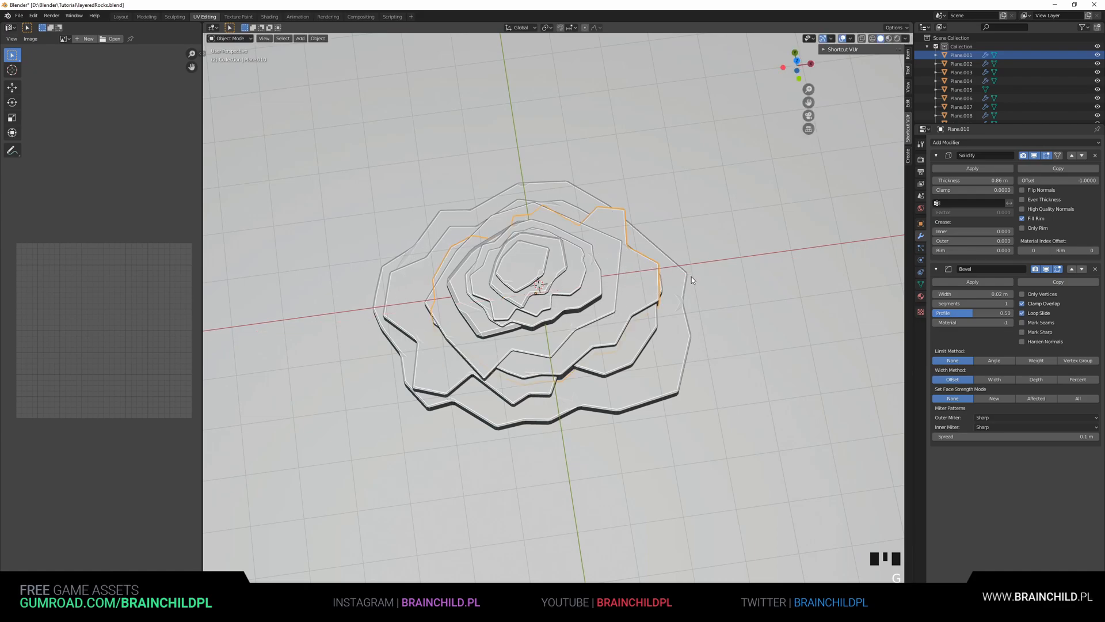
Delete the selected middle rock from the stack
middle_click_drag(599, 269, 546, 232)
key("Delete")
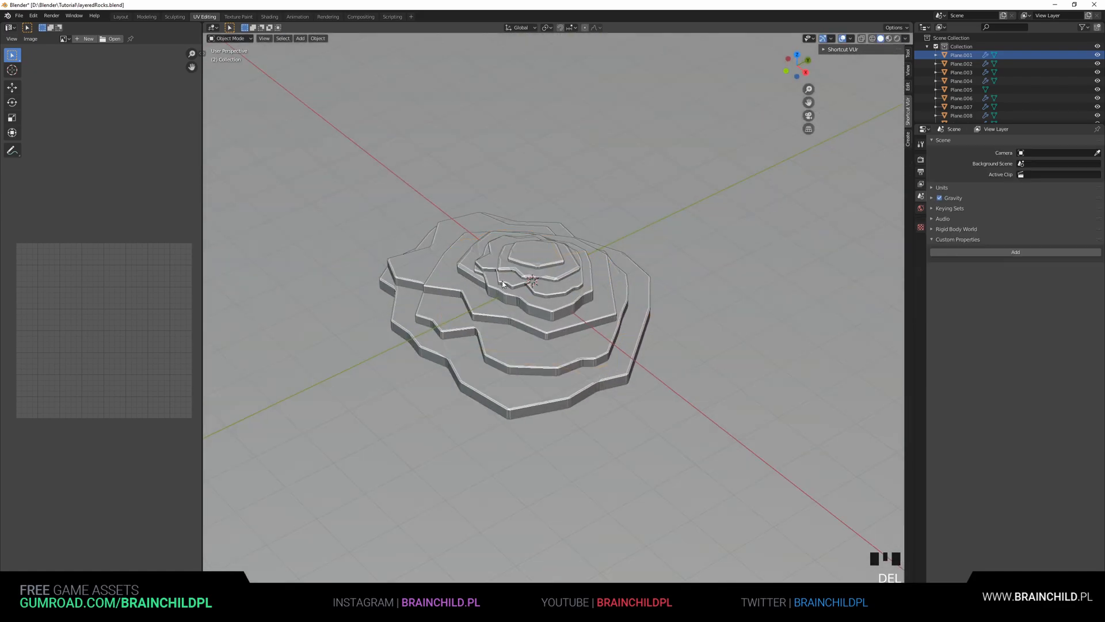
Move the ground plane down about 0.36 m along Z
middle_click_drag(630, 324, 634, 286, "shift")
scroll(626, 286, "up", 3)
scroll(627, 286, "down", 4)
left_click(633, 287)
key("g")
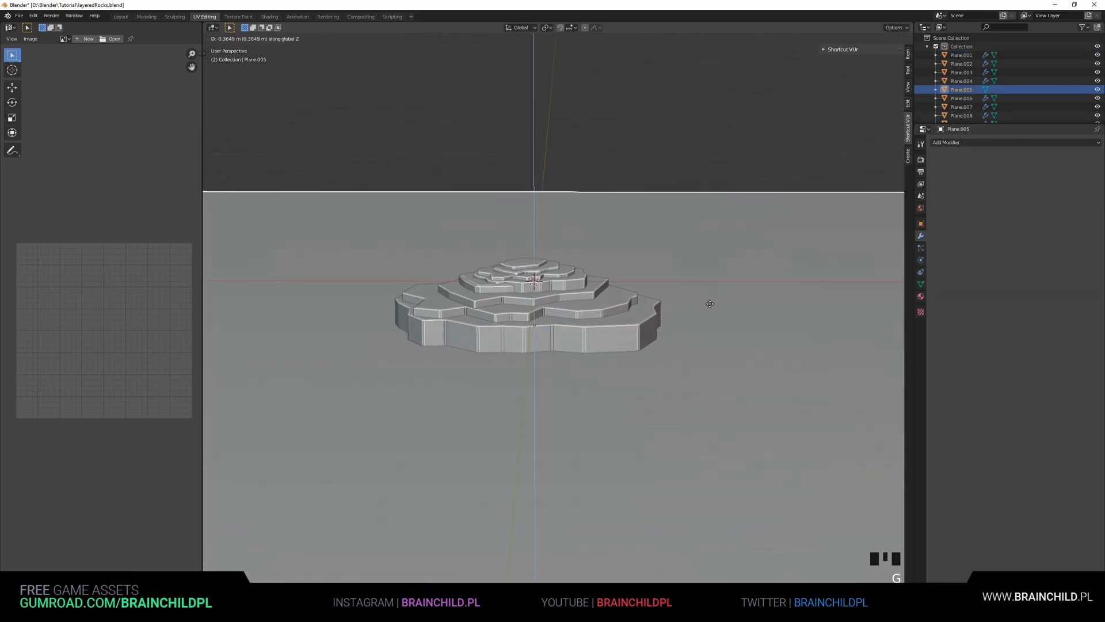
middle_click_drag(693, 323, 645, 291, "alt")
Box-select the stacked rocks in front view and scale them along Z to about 0.53
left_click(518, 305)
key("b")
left_click_drag(403, 224, 588, 245)
scroll(583, 313, "up", 2)
key("s")
key("z")
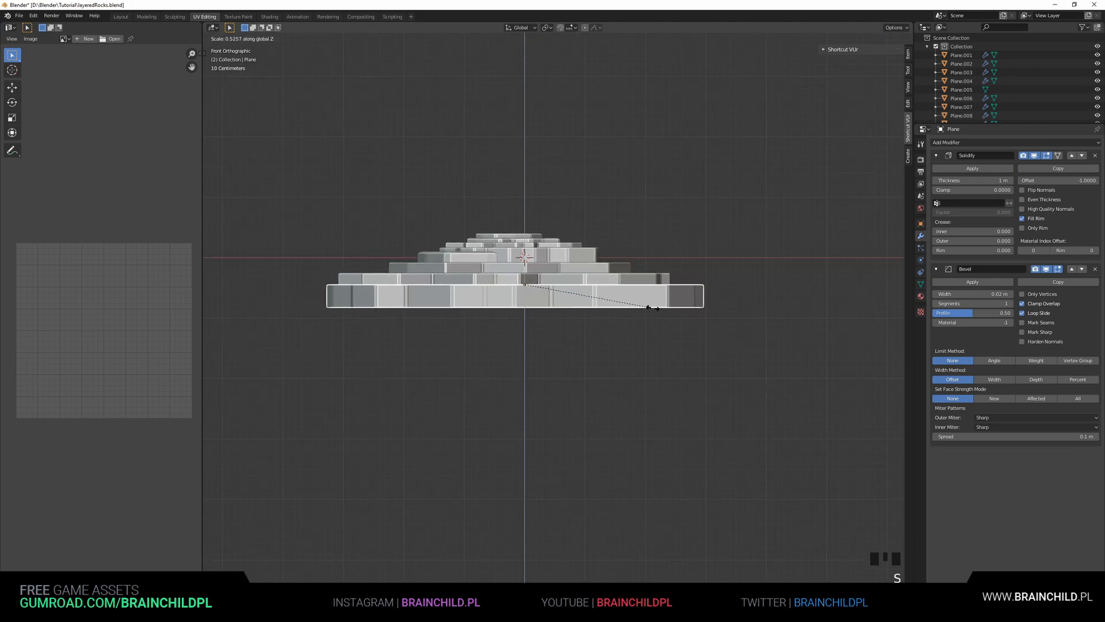
left_click(639, 301)
Move one rock out of the stack to the side along the X axis
middle_click_drag(705, 304, 739, 311)
scroll(680, 292, "down", 3)
left_click(672, 322)
scroll(805, 328, "down", 3)
middle_click_drag(812, 330, 627, 348)
left_click(657, 329)
key("g")
key("x")
scroll(516, 320, "up", 5)
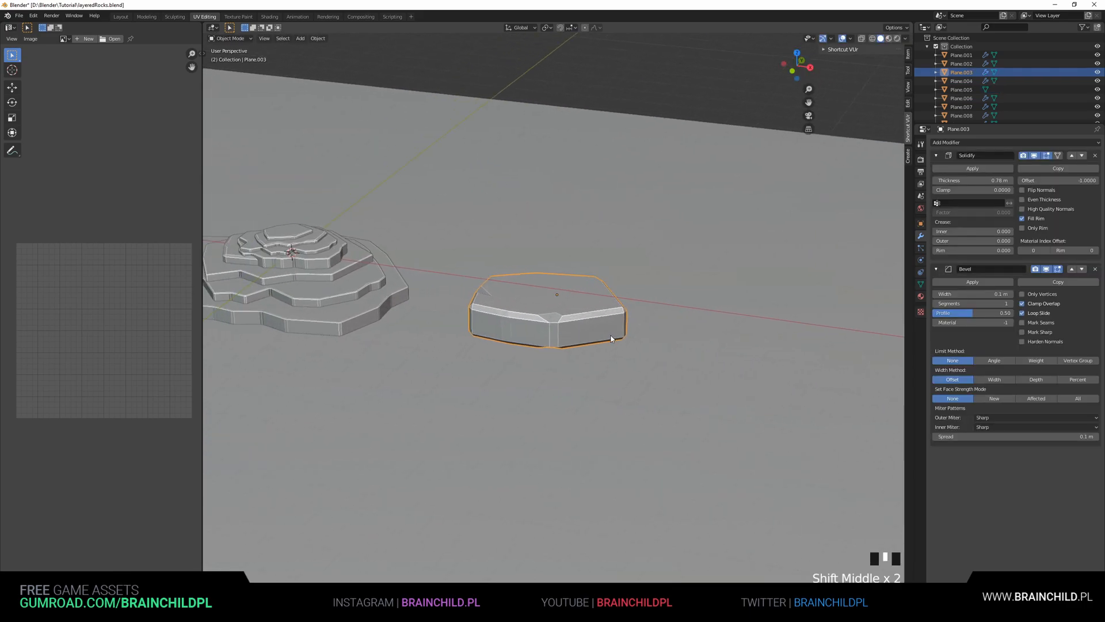
key("z")
left_click(665, 361)
Lower the separated rock about 0.21 m along Z
key("g")
key("z")
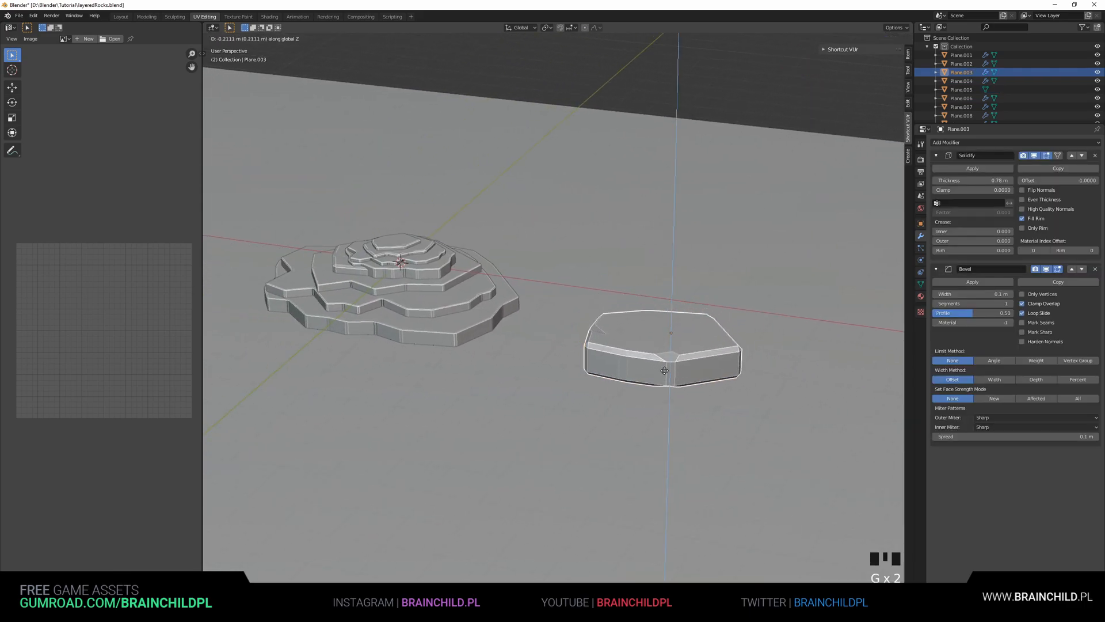
left_click(729, 303)
middle_click_drag(729, 302, 658, 306, "alt")
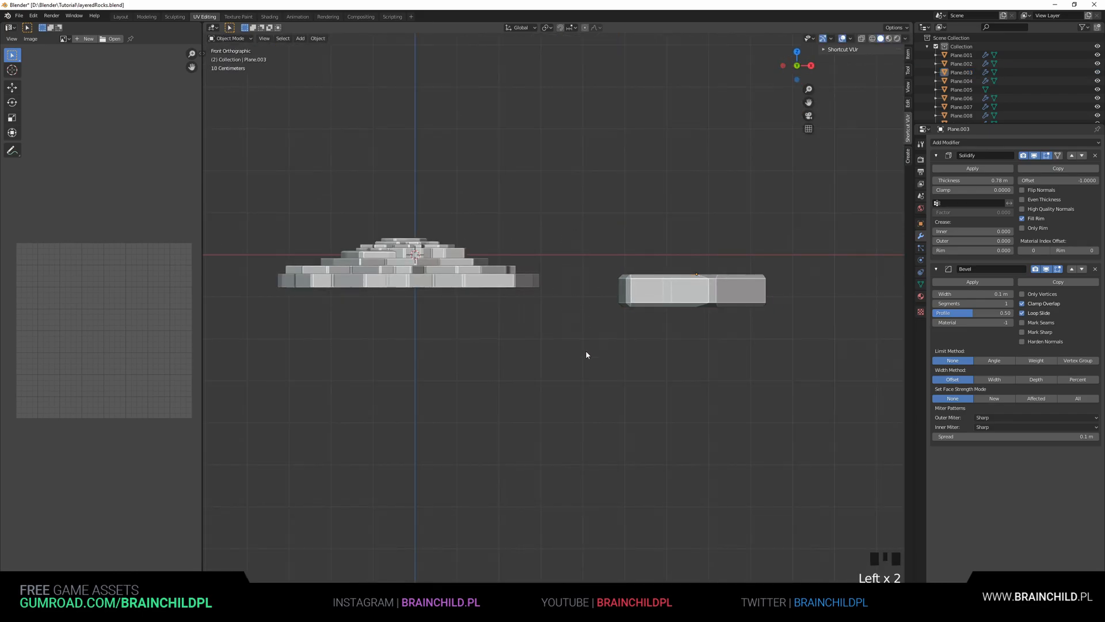
scroll(584, 375, "down", 3)
middle_click_drag(585, 375, 576, 378)
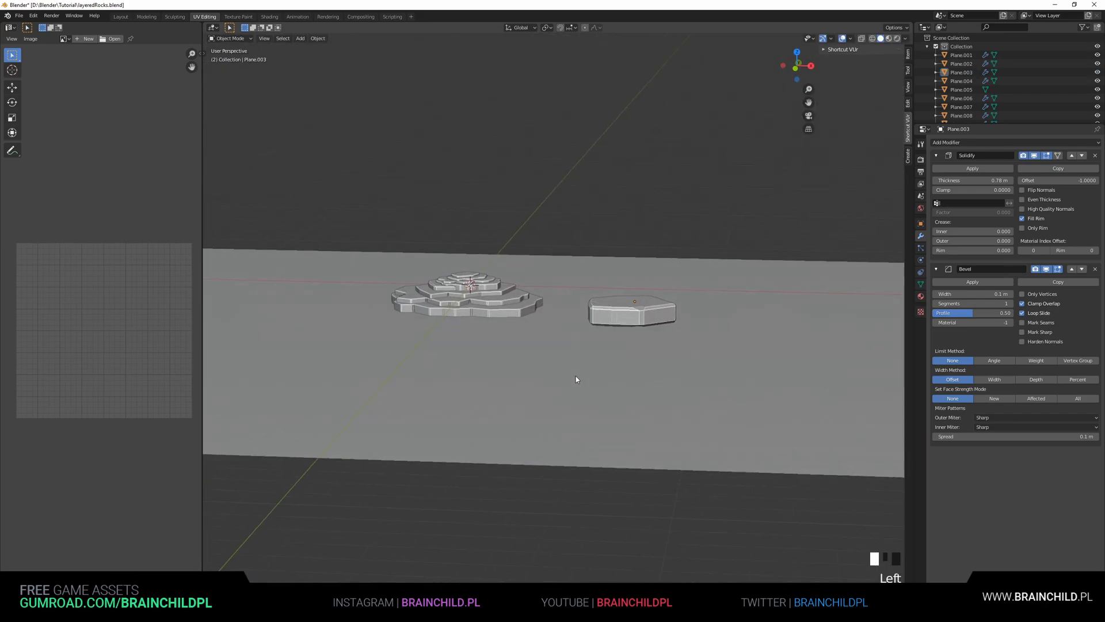
Move the ground plane down about 1.06 m along Z
left_click(576, 378)
key("g")
key("z")
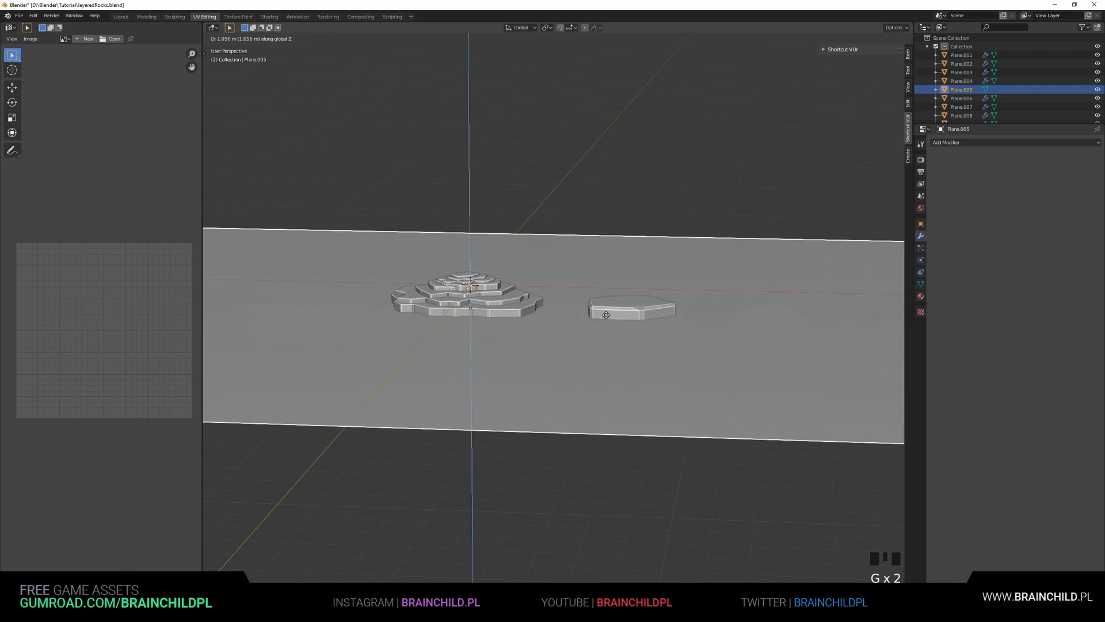
left_click(635, 313)
Raise the separated rock about 0.39 m along Z so it sits on the ground
left_click(637, 310)
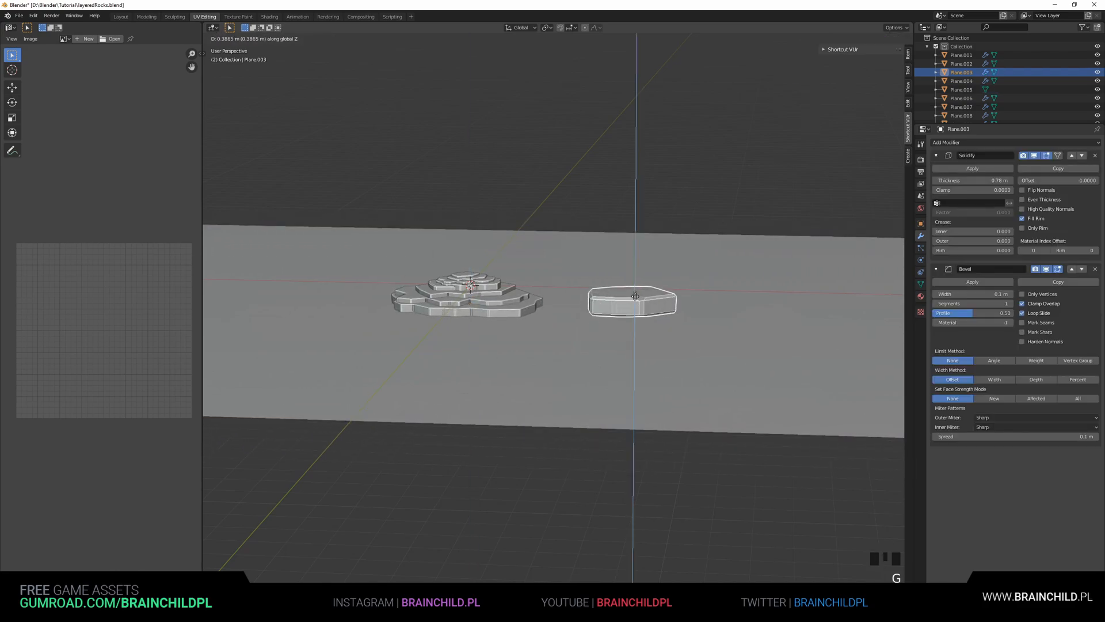
middle_click_drag(636, 298, 546, 348, "shift")
scroll(616, 354, "up", 3)
key("g")
key("z")
left_click(383, 291)
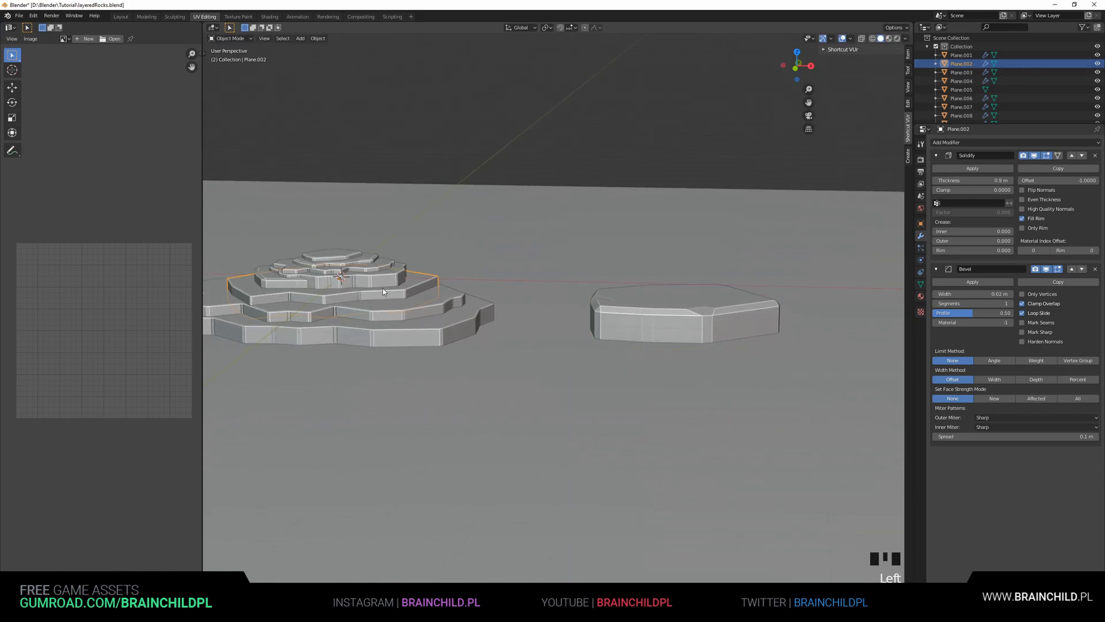
Duplicate the upper rocks of the stack in top view, place the copies over the separated rock and rotate them about 22°
left_click(374, 270, "shift")
left_click(372, 269, "shift")
key("KP_7")
key("shift+d")
left_click(765, 408)
key("s")
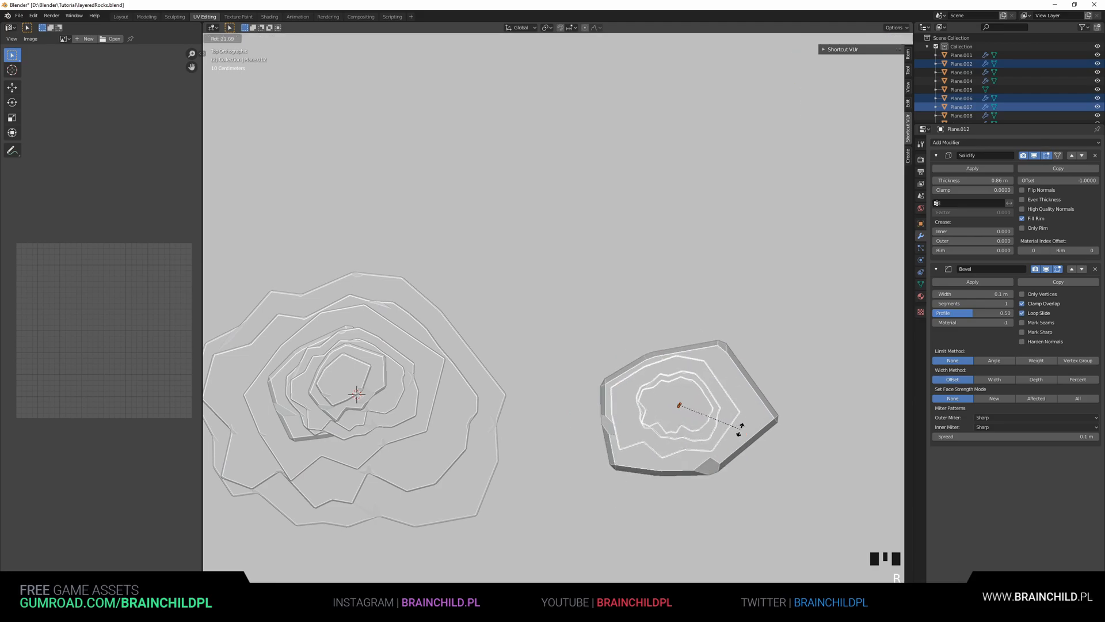
left_click(741, 428)
Scale the copied rocks along Z and shift them along X onto the separated rock
middle_click_drag(741, 429, 780, 332)
key("s")
key("z")
key("g")
key("x")
left_click(852, 269)
scroll(854, 269, "up", 3)
left_click(636, 284)
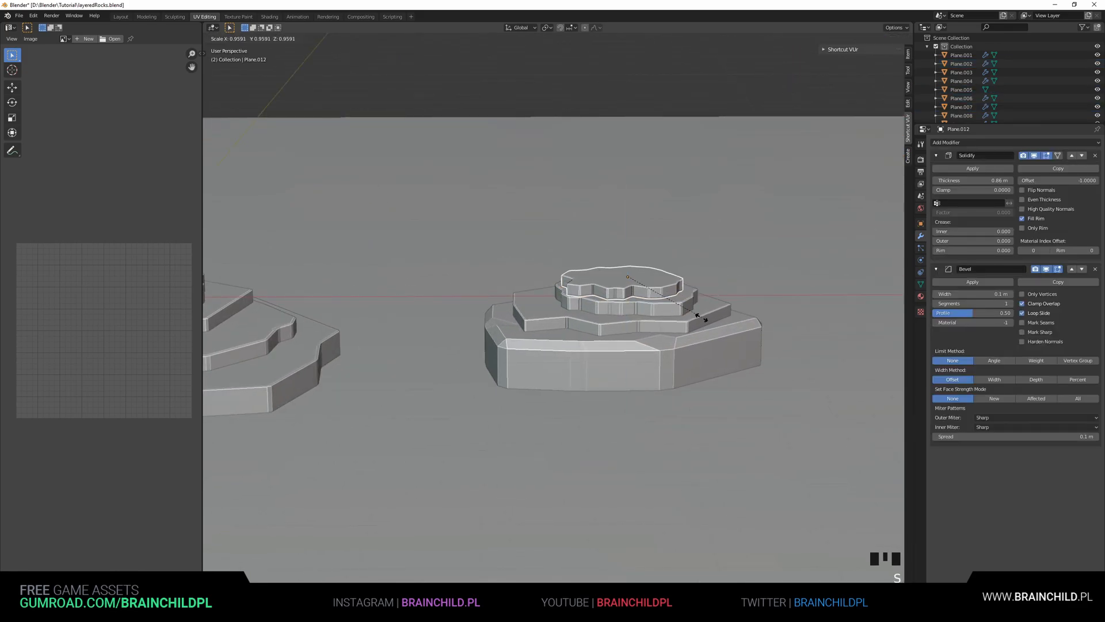
Rescale and reposition individual copied rocks to shape the second stack
left_click(678, 315)
key("s")
left_click(683, 318)
middle_click_drag(681, 322, 576, 243, "alt")
key("g")
left_click(680, 349)
key("s")
left_click(689, 344)
scroll(711, 278, "down", 3)
left_click(710, 279)
scroll(646, 308, "up", 2)
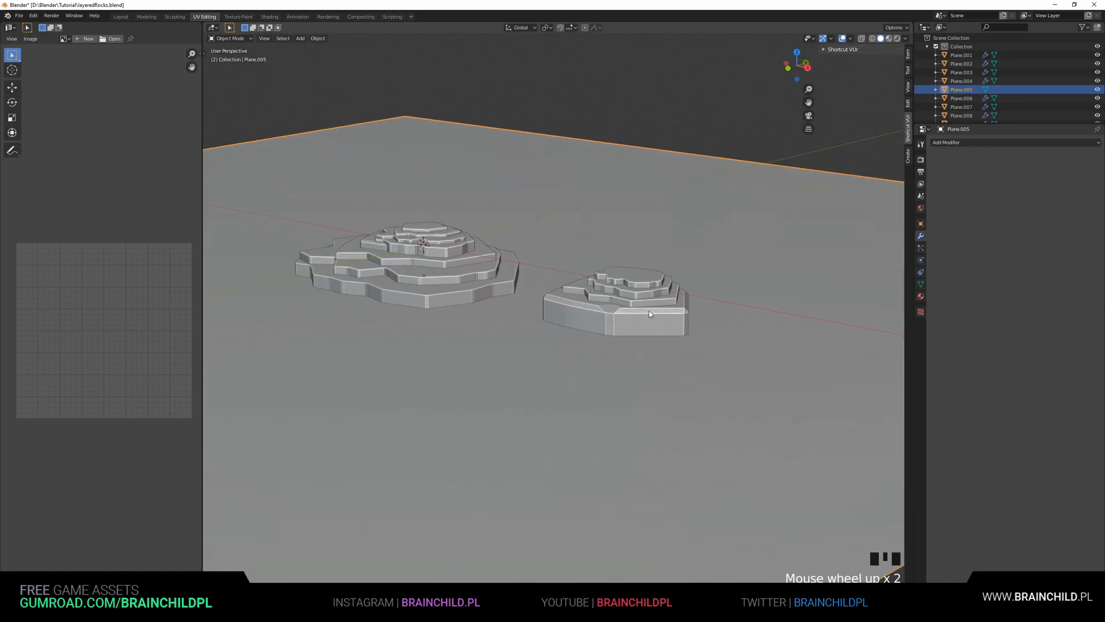
Lower the copied rocks about 0.25 m along Z onto the separated rock
left_click(649, 311)
key("g")
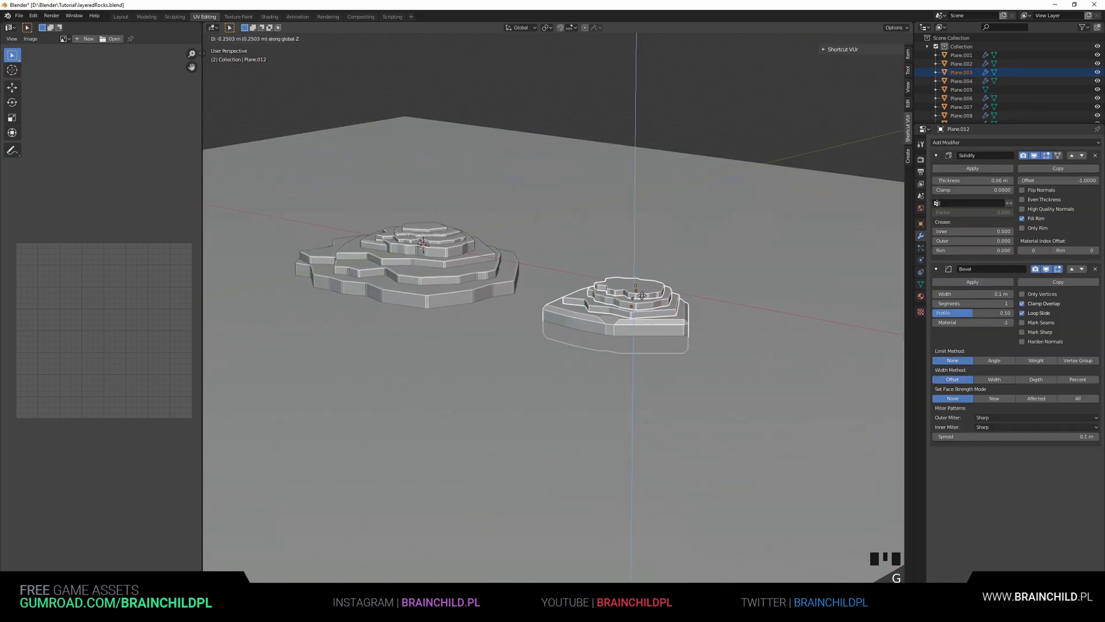
middle_click_drag(639, 168, 703, 226)
scroll(700, 244, "up", 2)
scroll(693, 267, "down", 3)
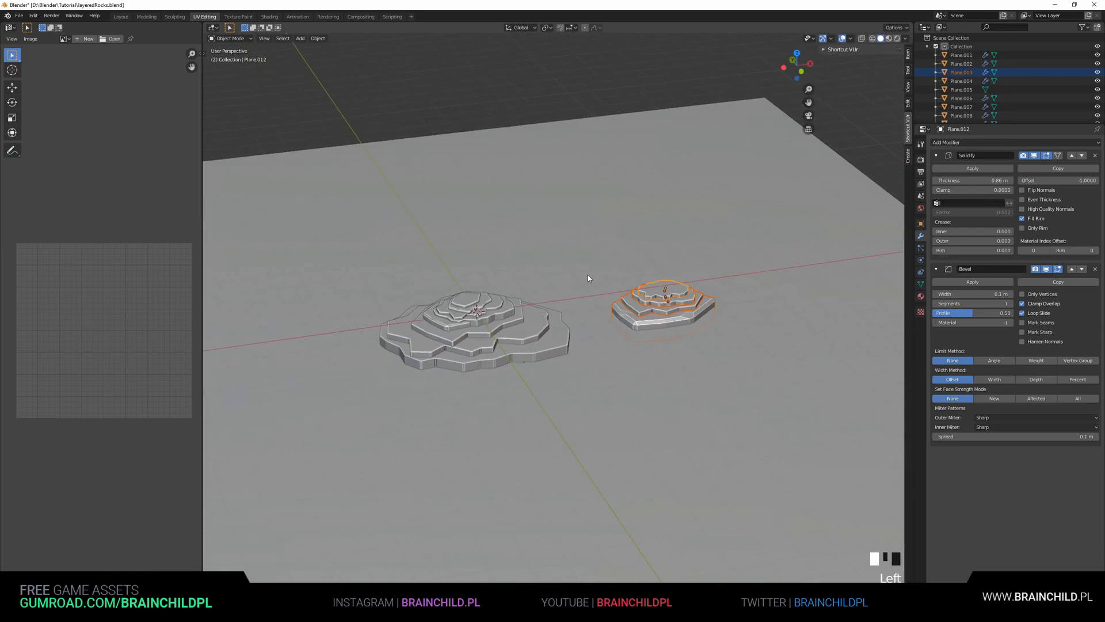
Scale up the ground plane under the rock stacks
left_click(589, 275)
key("s")
left_click(394, 254)
scroll(514, 268, "up", 3)
middle_click_drag(539, 268, 540, 252, "shift")
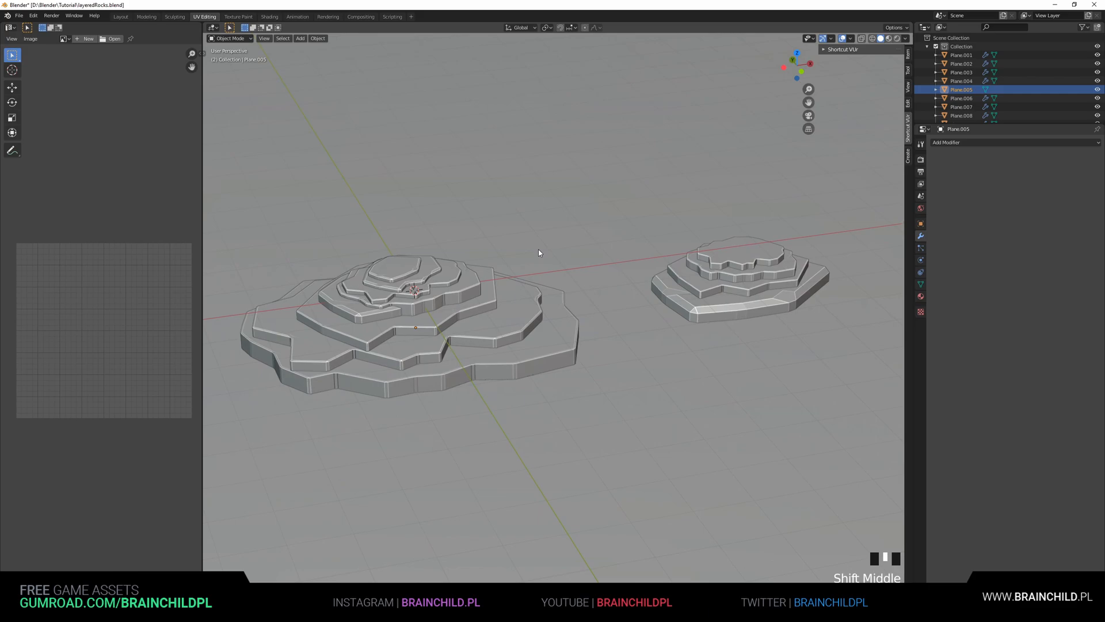
middle_click_drag(563, 264, 517, 327, "shift")
scroll(572, 286, "down", 3)
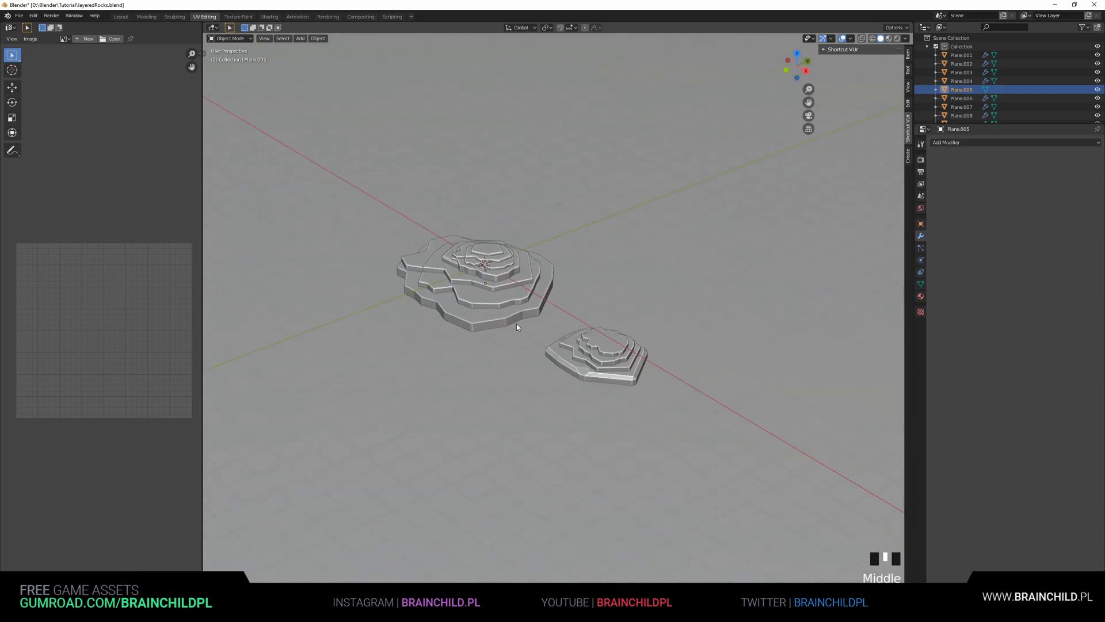
scroll(533, 332, "up", 2)
Select three rocks of the main stack, duplicate them and move the copies aside along Y
left_click(493, 263)
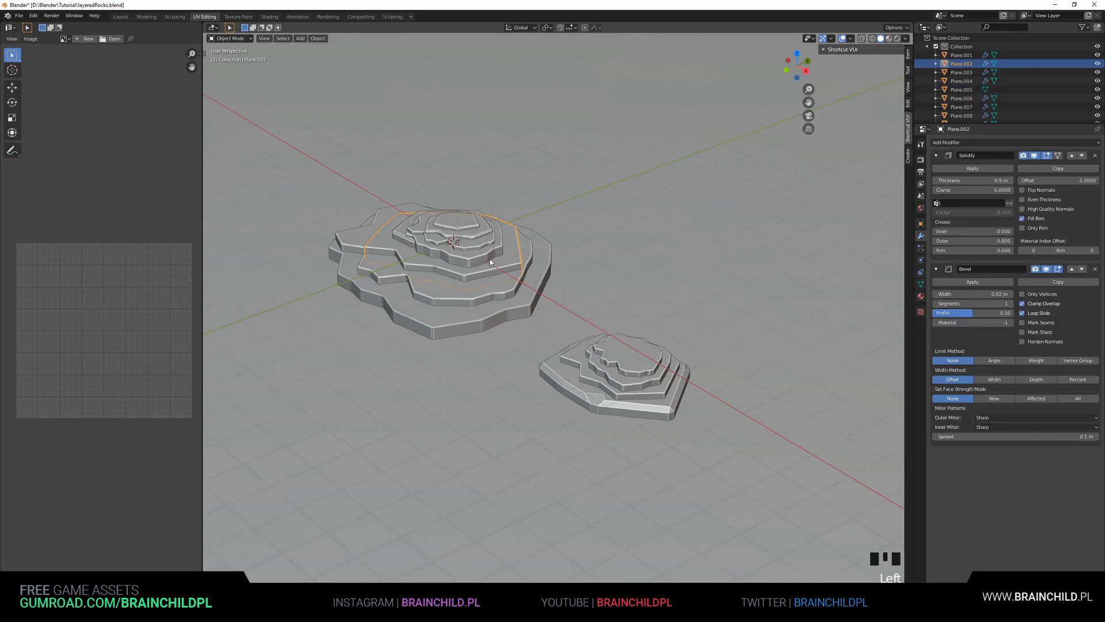
left_click(485, 257, "shift")
left_click(496, 281, "shift")
key("shift+d")
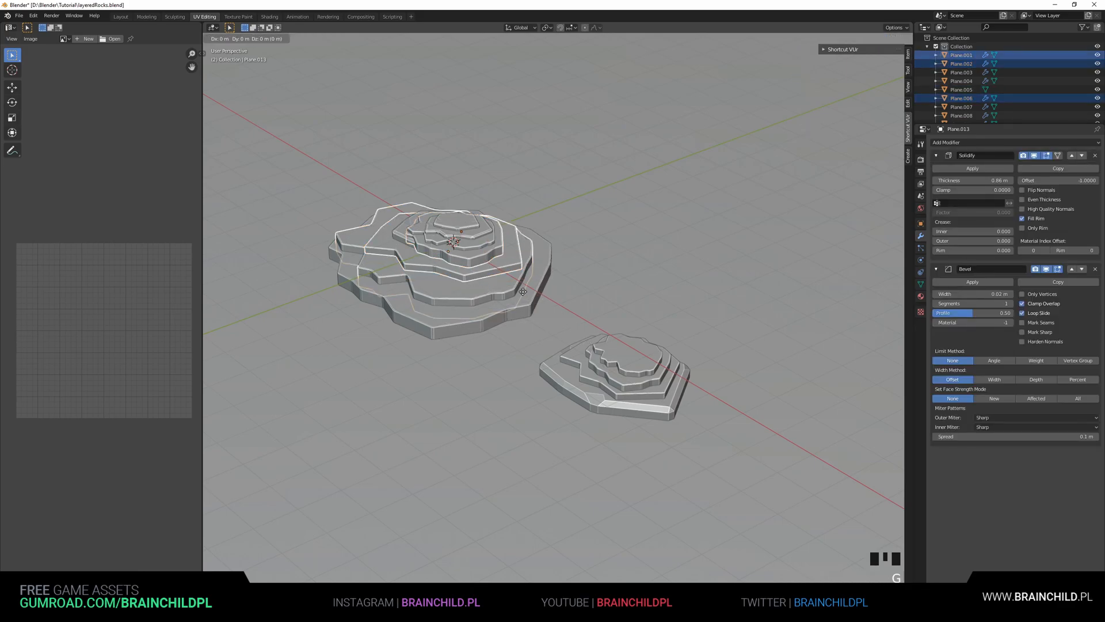
left_click(664, 317)
key("g")
key("y")
left_click(789, 241)
Lower the new copies about 0.3 m, shift them along X and rotate them about 156° around Z
key("s")
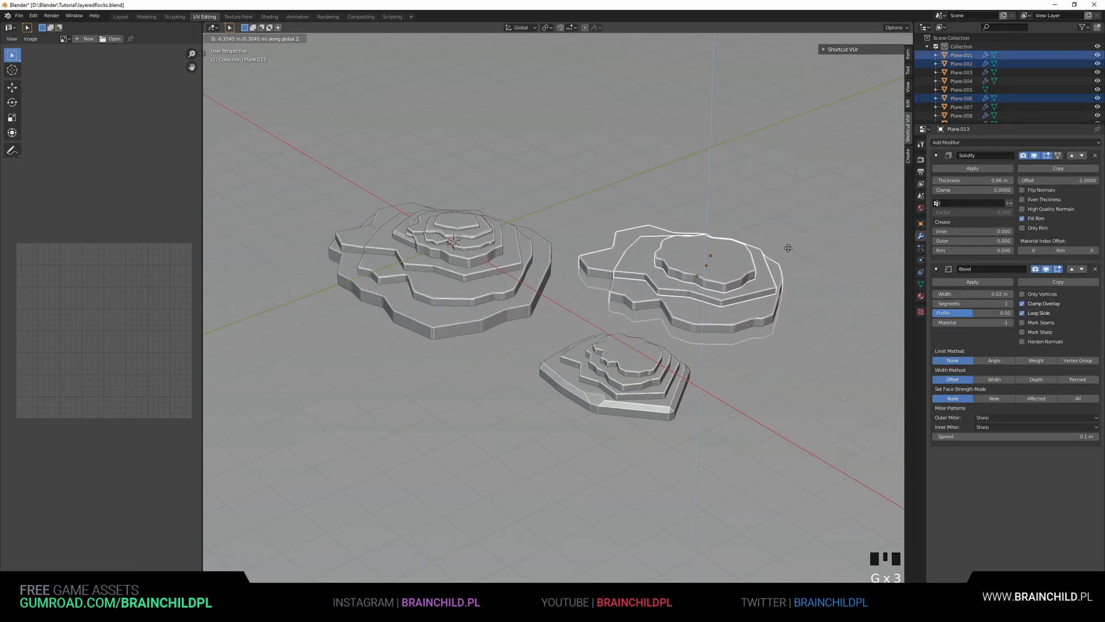
left_click(775, 256)
key("g")
key("x")
left_click(761, 256)
key("r")
key("z")
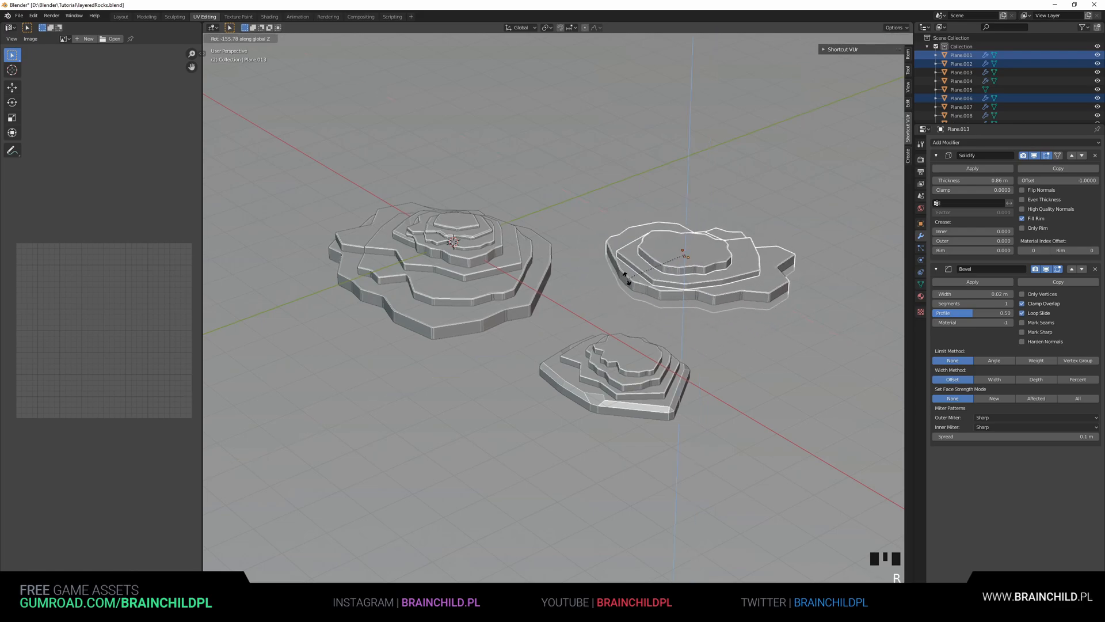
left_click(691, 305)
Examine the three rock formations from several angles
scroll(668, 285, "up", 2)
key("Tab")
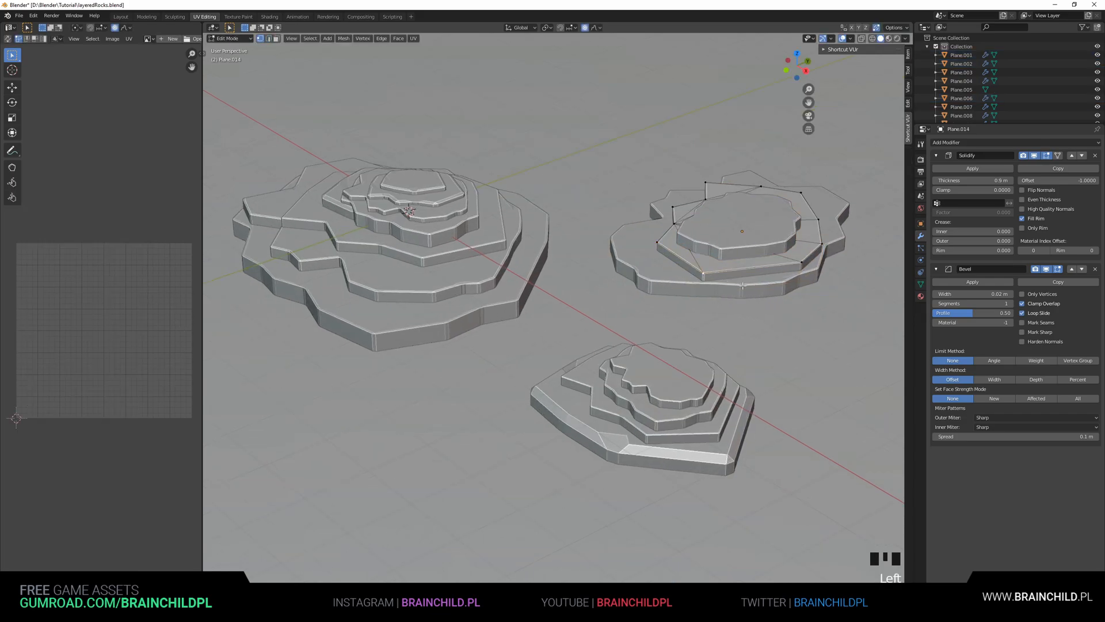
left_click(771, 297)
key("Tab")
scroll(711, 293, "down", 2)
middle_click_drag(710, 294, 739, 298)
left_click(733, 265)
scroll(680, 286, "down", 1)
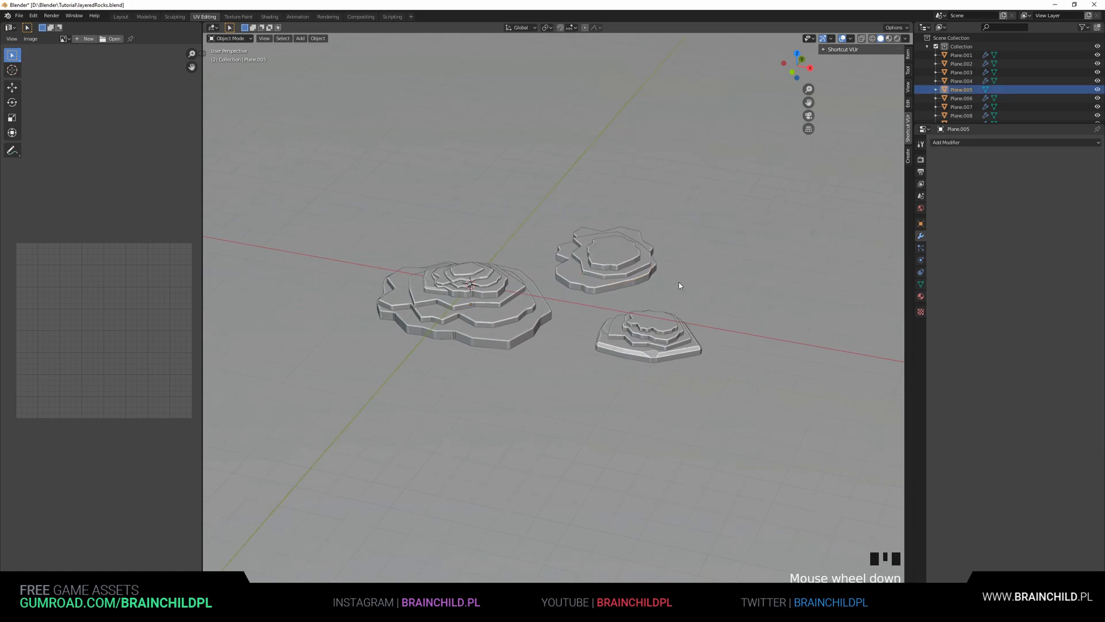
middle_click_drag(611, 280, 617, 309, "shift")
scroll(676, 243, "up", 1)
middle_click_drag(638, 156, 671, 144, "shift")
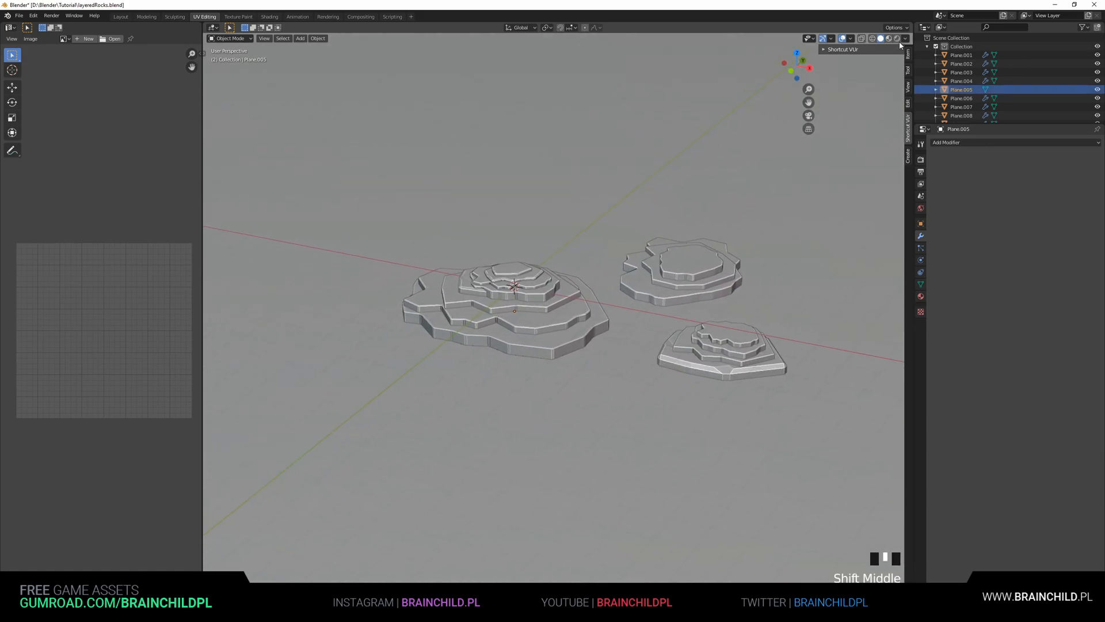
Add a Sun light and rotate it to about 16°, 60° and 19°
key("shift+a")
mouse_move(682, 261)
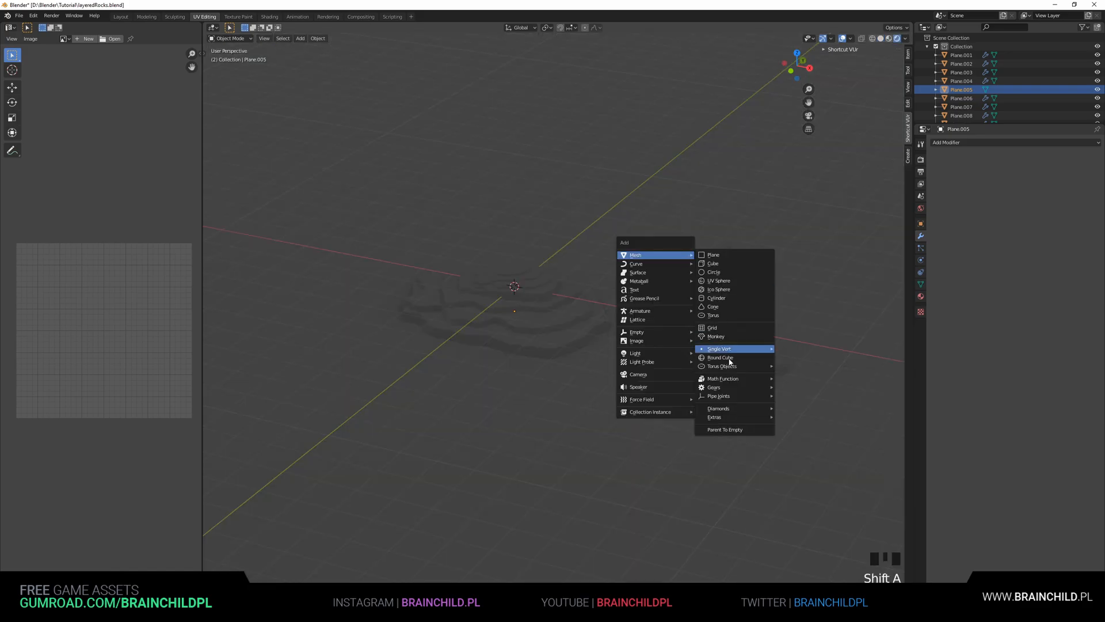
mouse_move(645, 354)
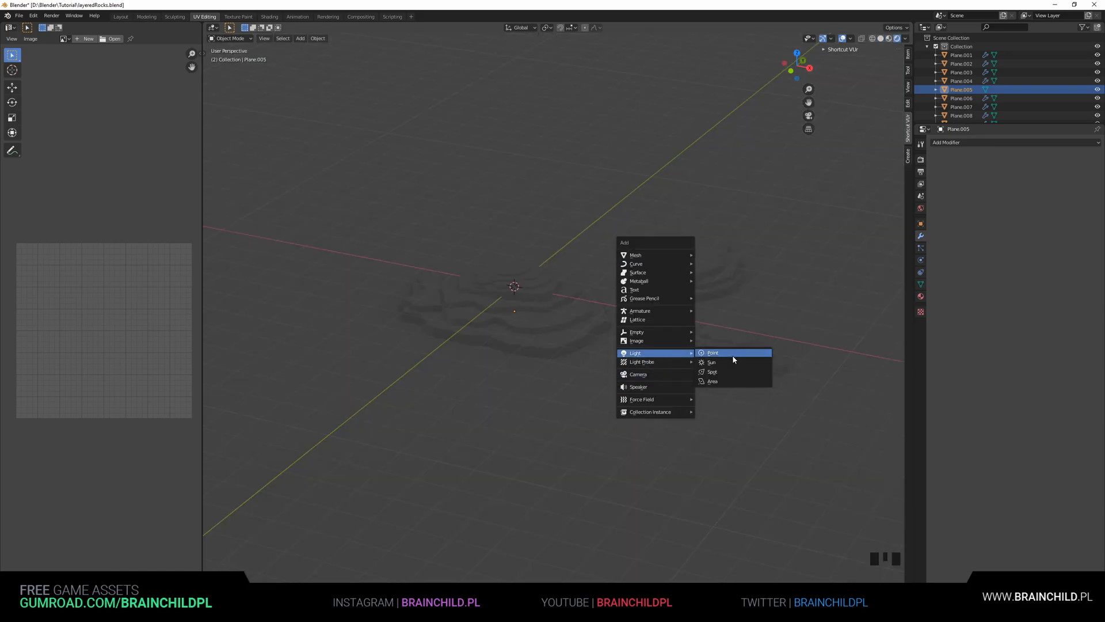
left_click(724, 367)
key("r")
left_click(635, 197)
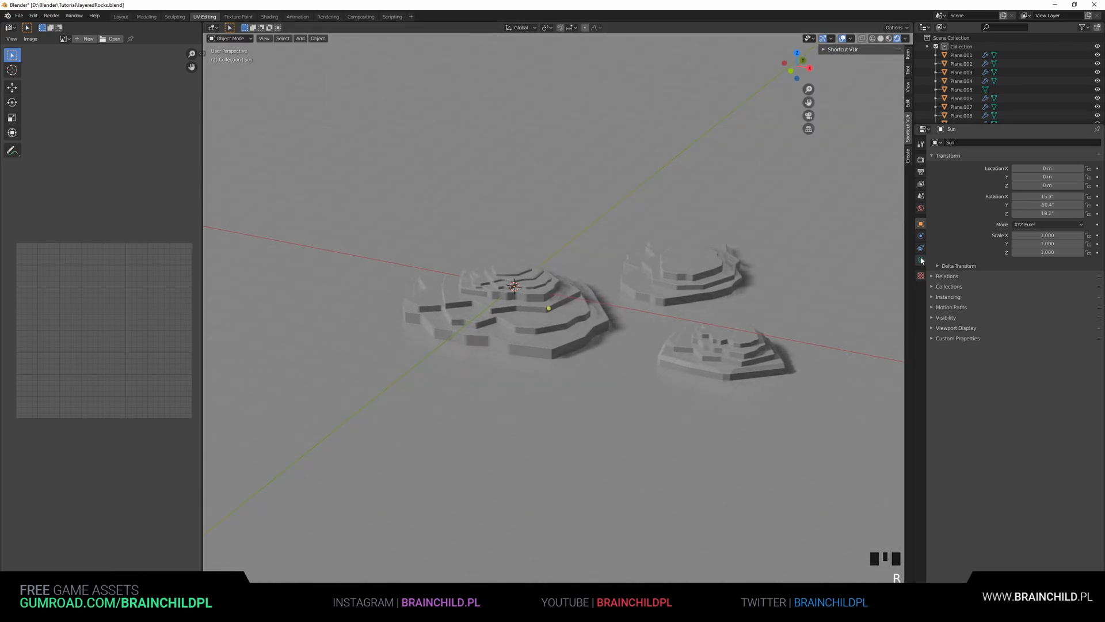
Set the Eevee shadow cube size and cascade size to 4096 px
left_click(920, 160)
left_click(950, 288)
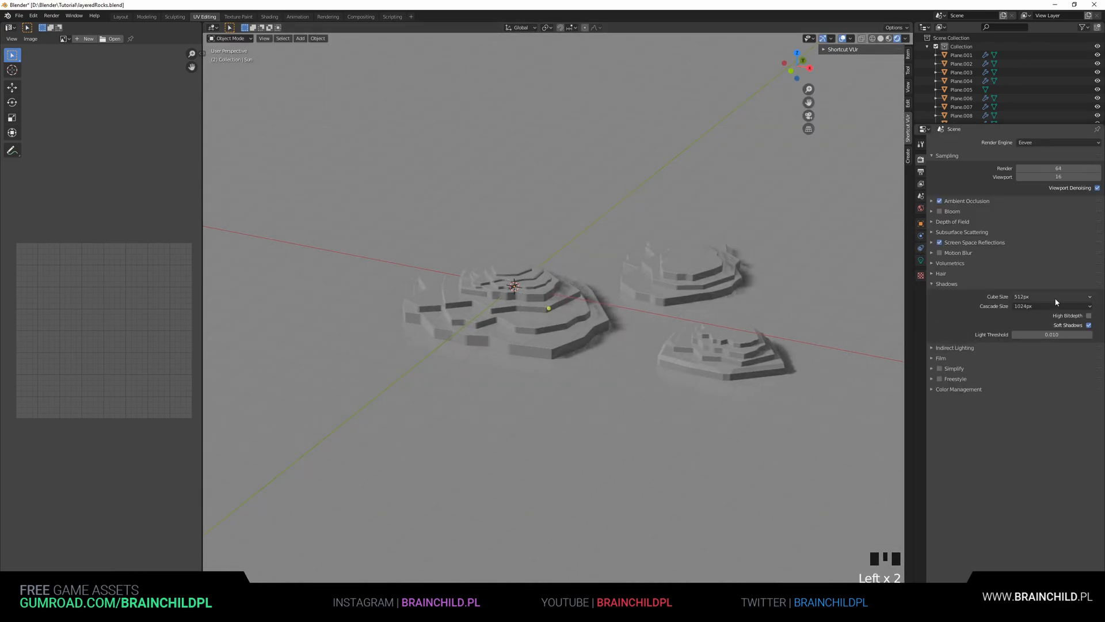
left_click(1031, 362)
left_click(1031, 306)
left_click(1031, 373)
Create a new material for the ground plane and edit its base colour
middle_click_drag(769, 329, 779, 329, "shift")
scroll(750, 317, "up", 2)
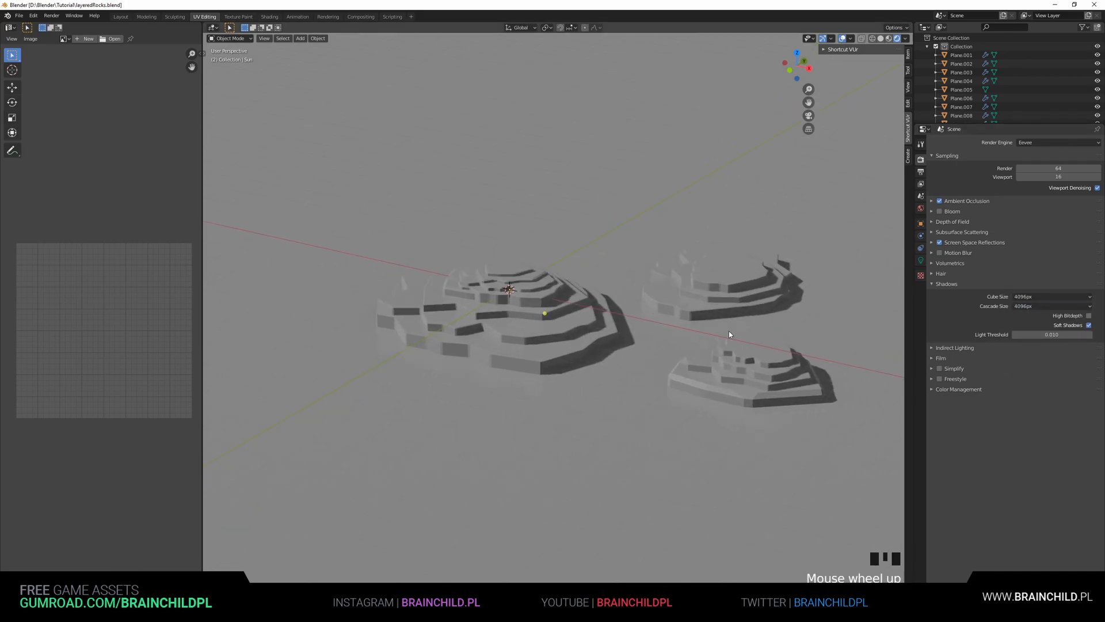
left_click(921, 297)
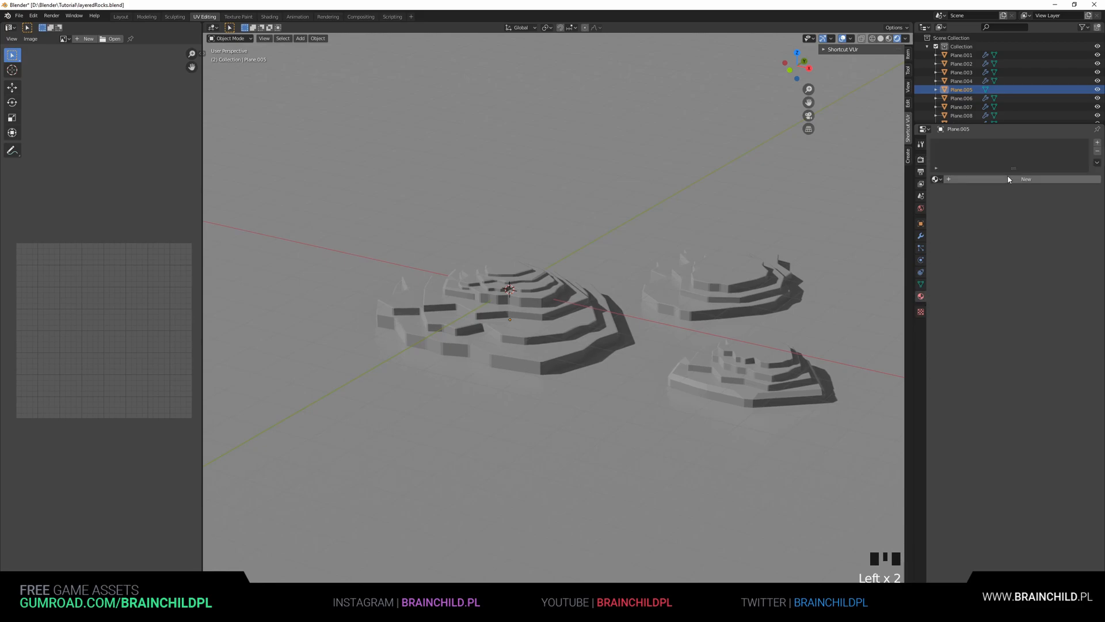
left_click(1001, 180)
left_click(1055, 267)
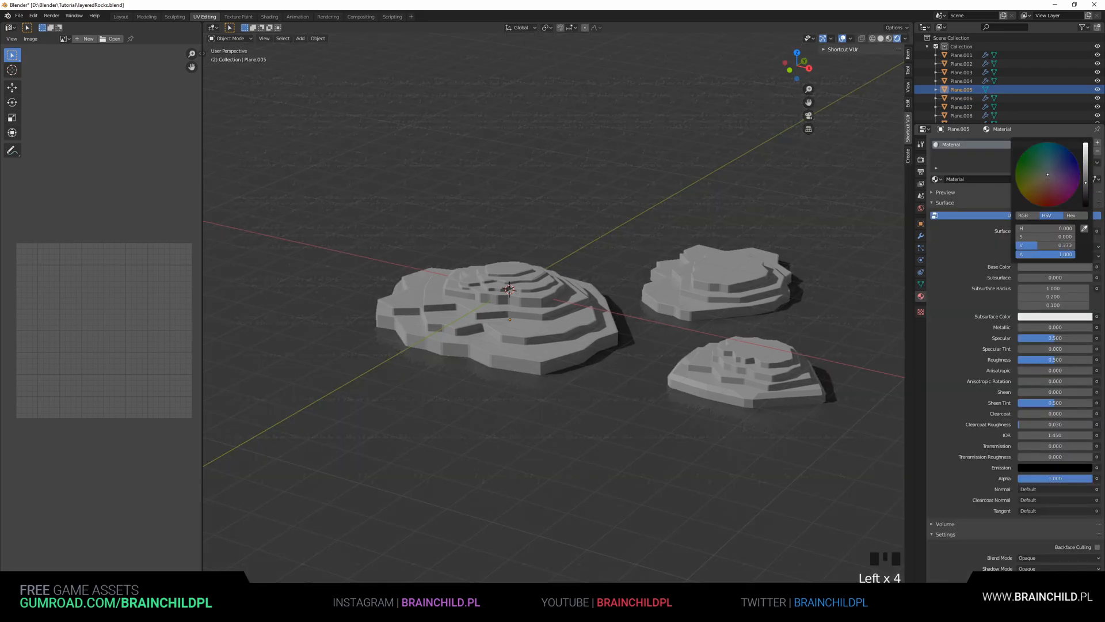
left_click(719, 288)
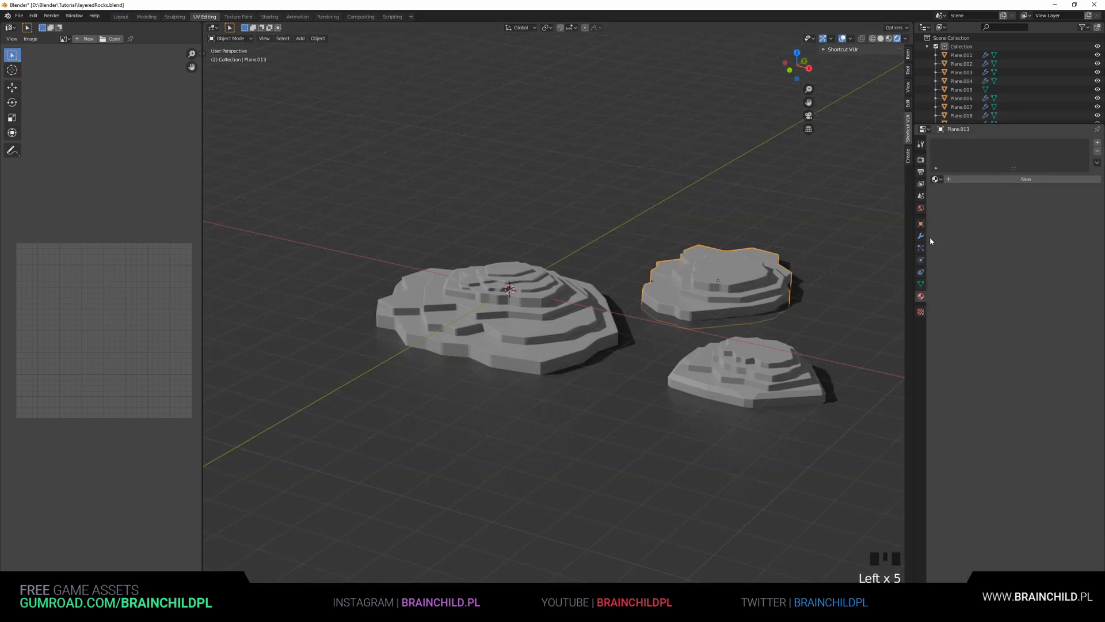
Give the ground material a light purple subsurface colour, subsurface 0.184 and subsurface radius about 89.6
left_click(642, 358)
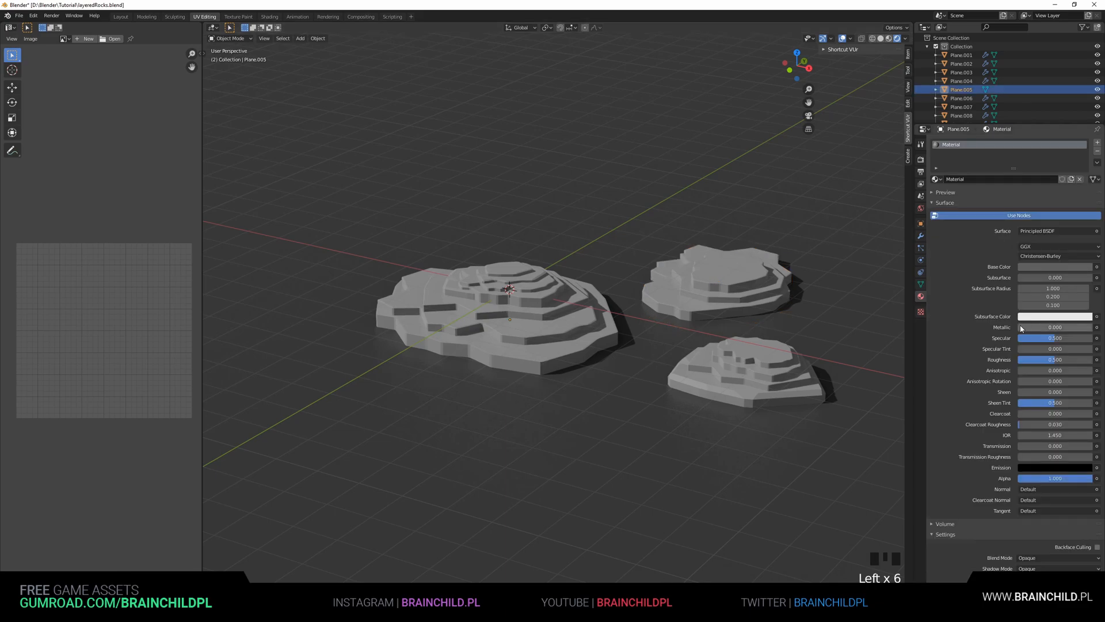
left_click(1049, 318)
left_click_drag(1056, 224, 1054, 223)
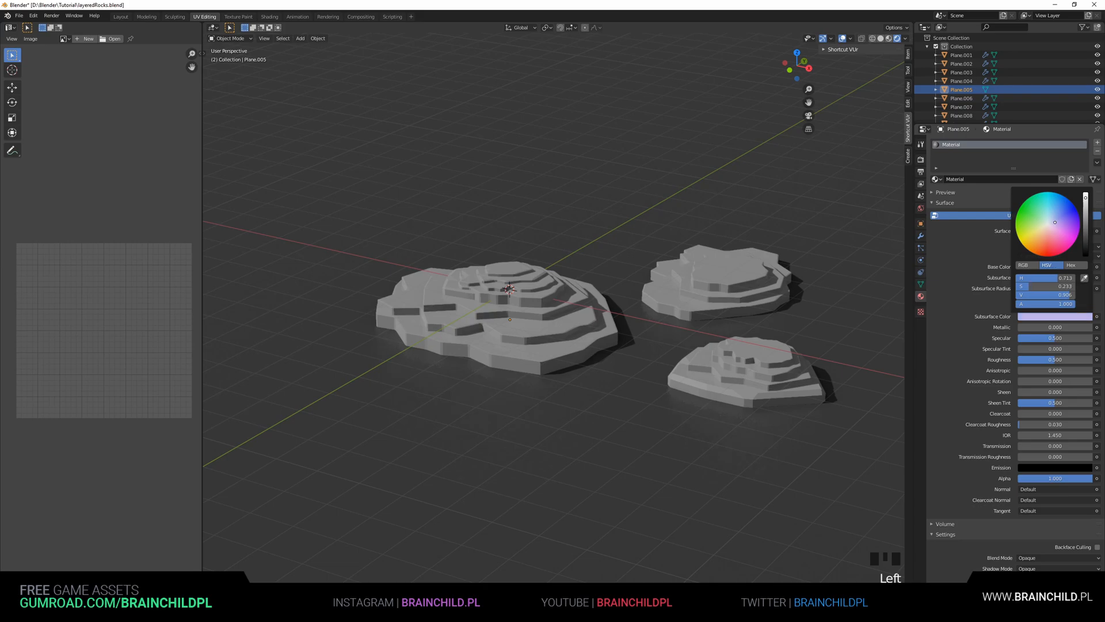
left_click_drag(1020, 278, 1035, 277)
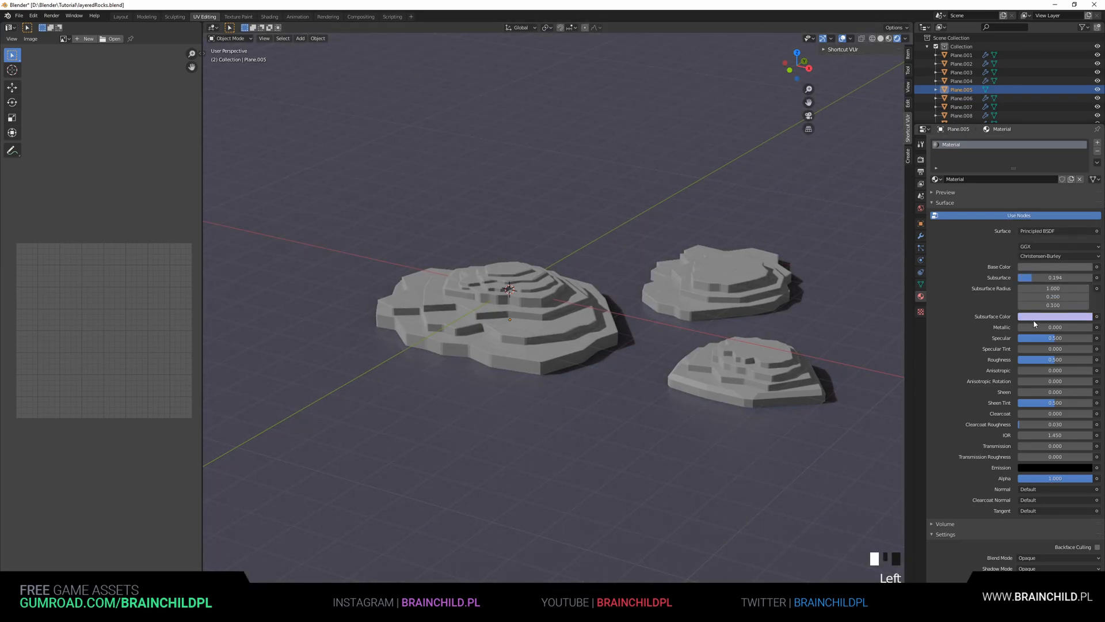
left_click_drag(1054, 289, 1049, 288)
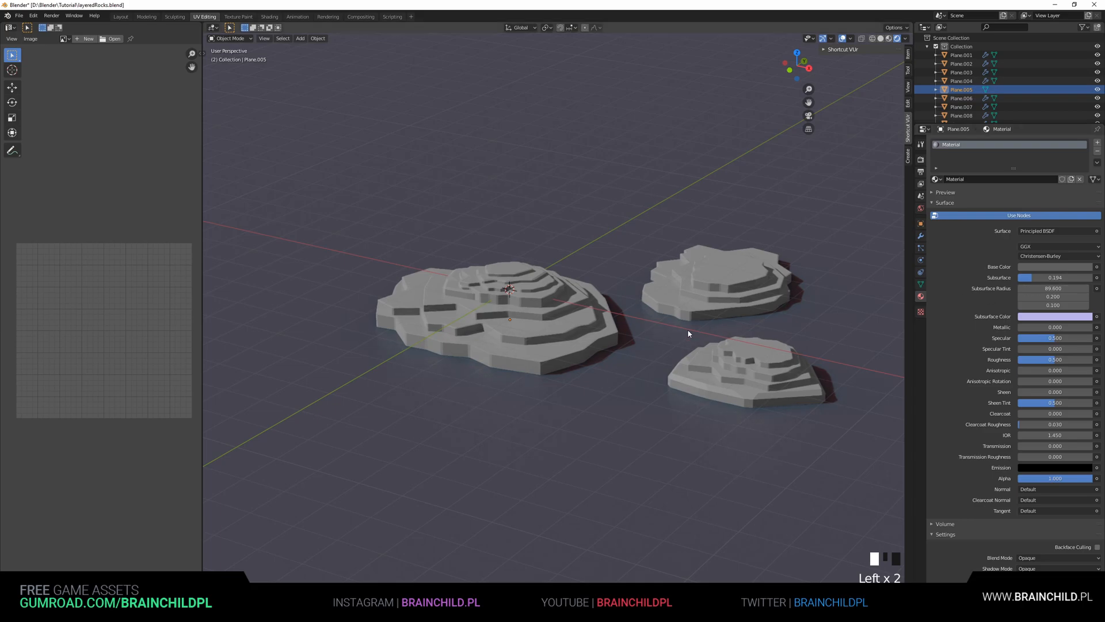
Create a new grey material for a rock layer and set its specular to about 0.597 and adjust roughness
left_click(736, 303)
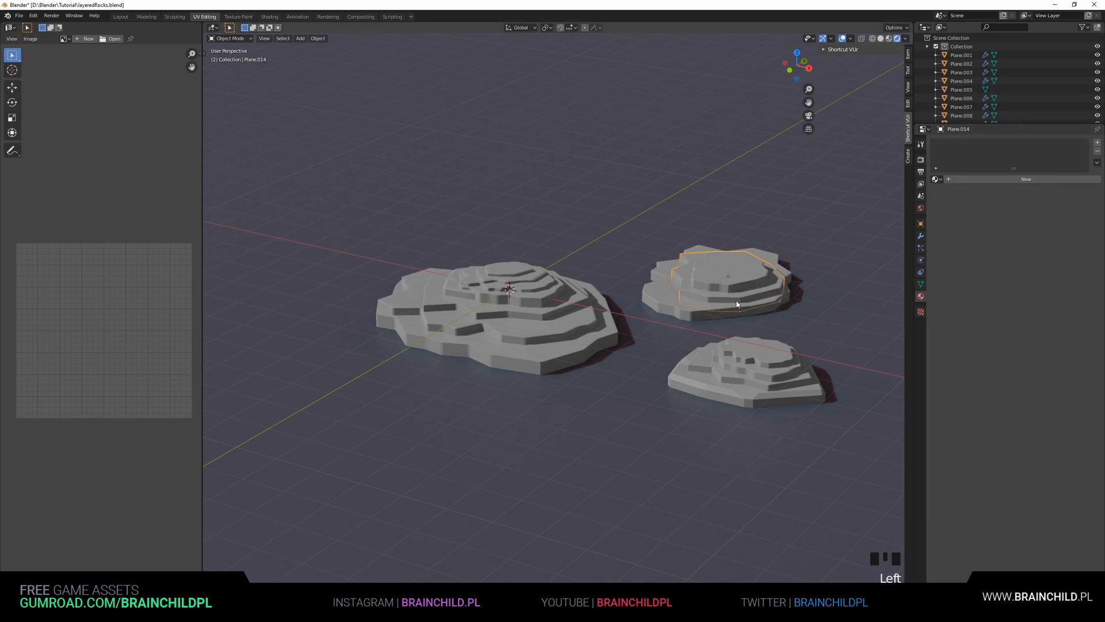
left_click(983, 182)
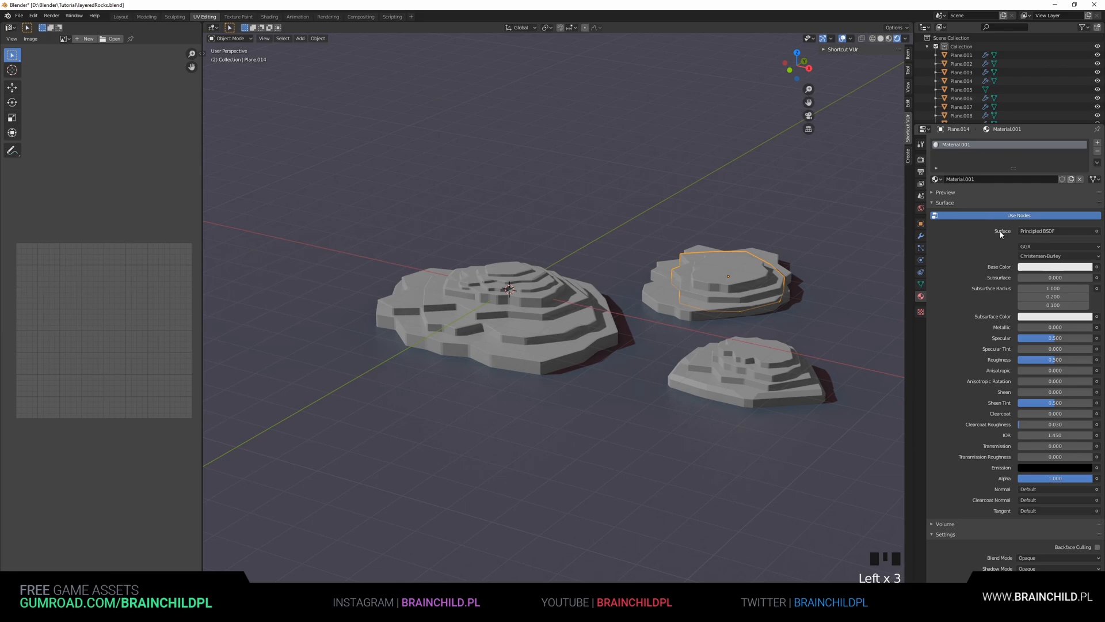
left_click(1036, 267)
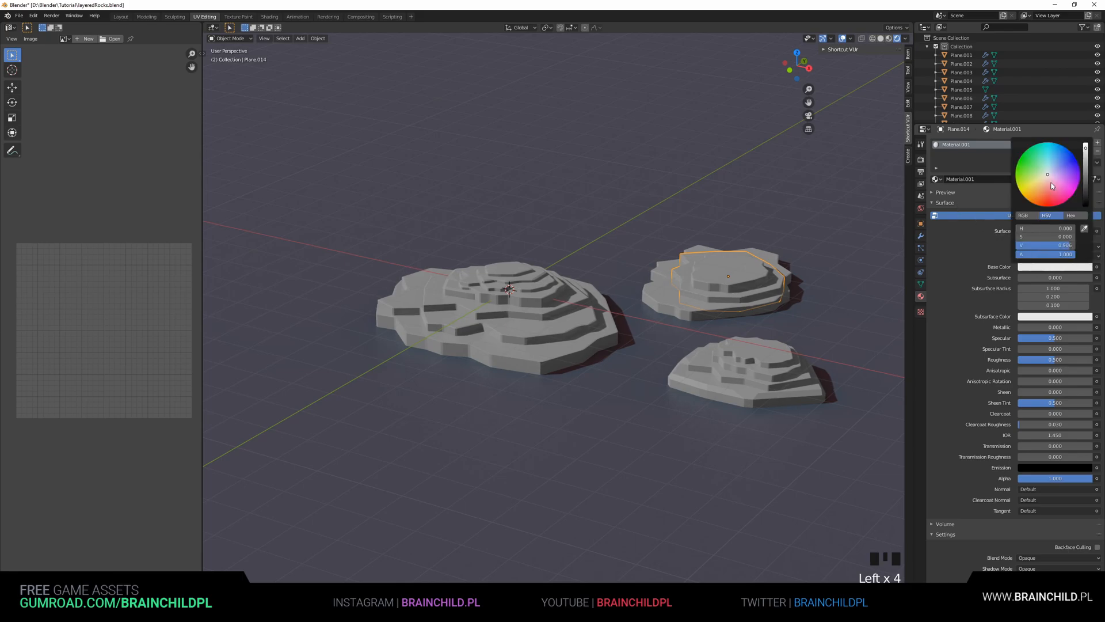
left_click_drag(1087, 178, 1087, 168)
mouse_move(1055, 338)
left_mouse_down()
mouse_move(1077, 338)
mouse_move(1068, 359)
mouse_move(1052, 359)
left_mouse_up()
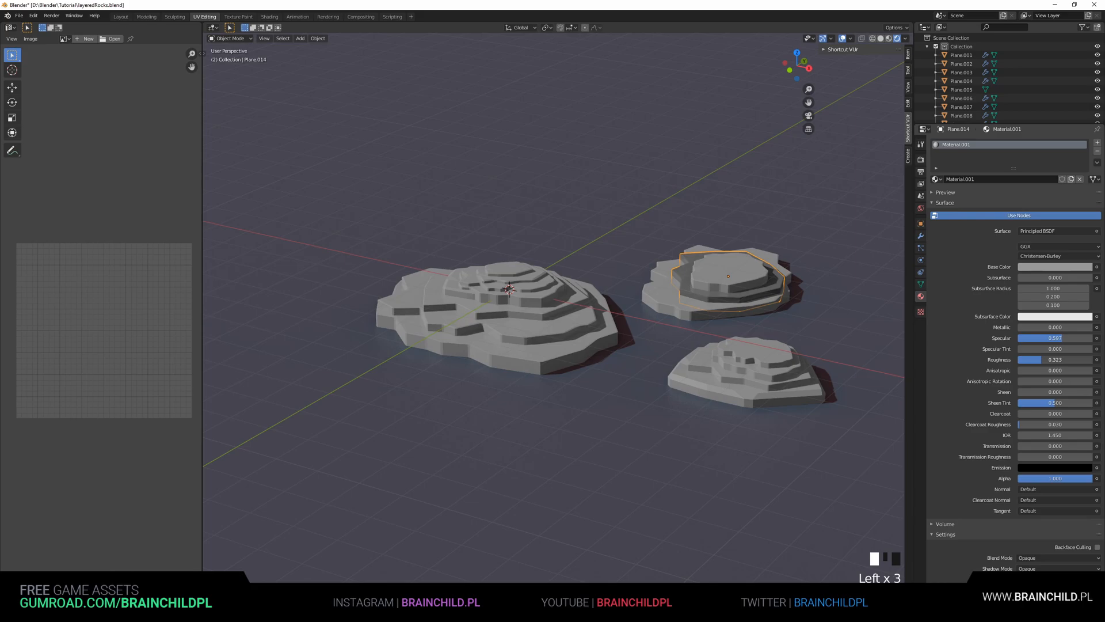
Drop the rock material onto the layers of the two smaller rock formations
left_click_drag(937, 179, 738, 277)
left_click_drag(937, 179, 723, 291)
left_click_drag(937, 180, 742, 351)
left_click_drag(937, 179, 708, 380)
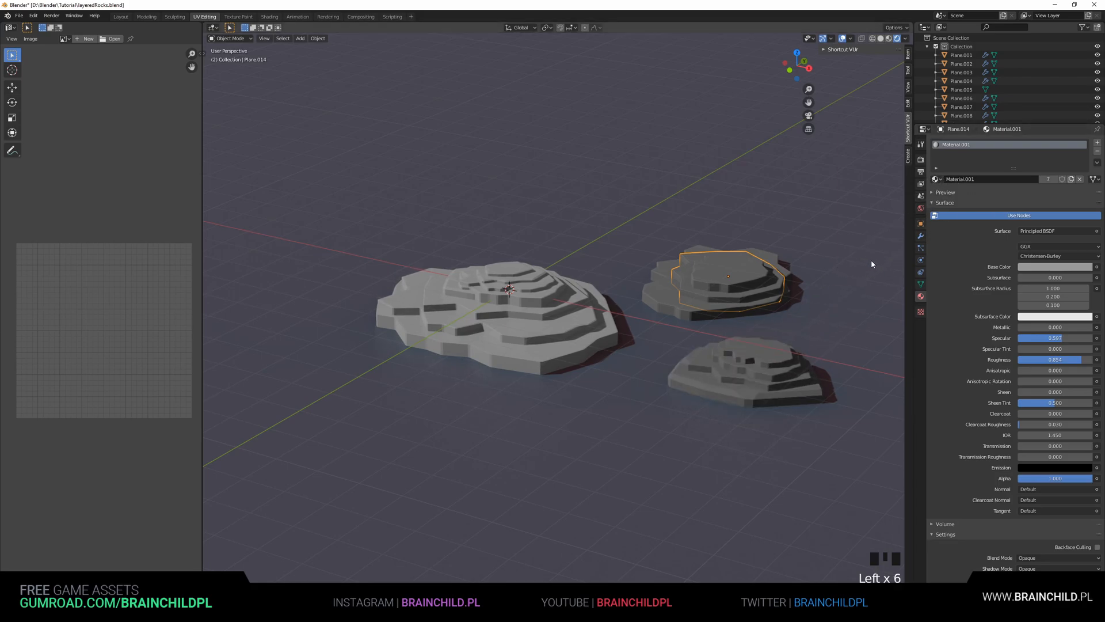
Drop the rock material onto each layer of the large rock formation
left_click_drag(937, 179, 521, 271)
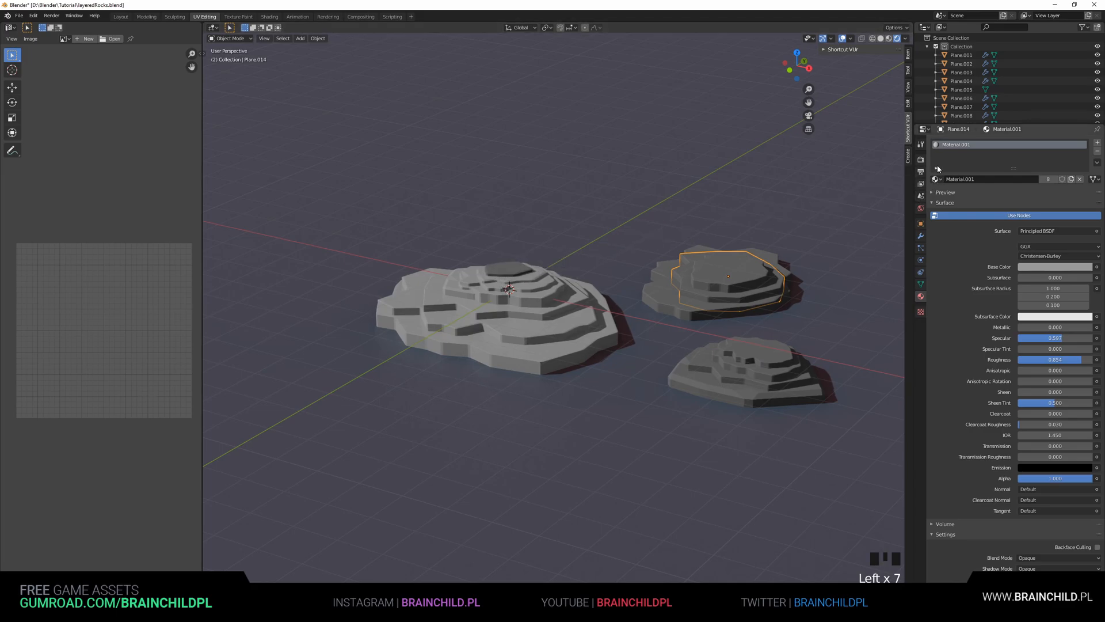
left_click_drag(937, 179, 553, 282)
left_click_drag(937, 179, 539, 288)
left_click_drag(937, 180, 564, 305)
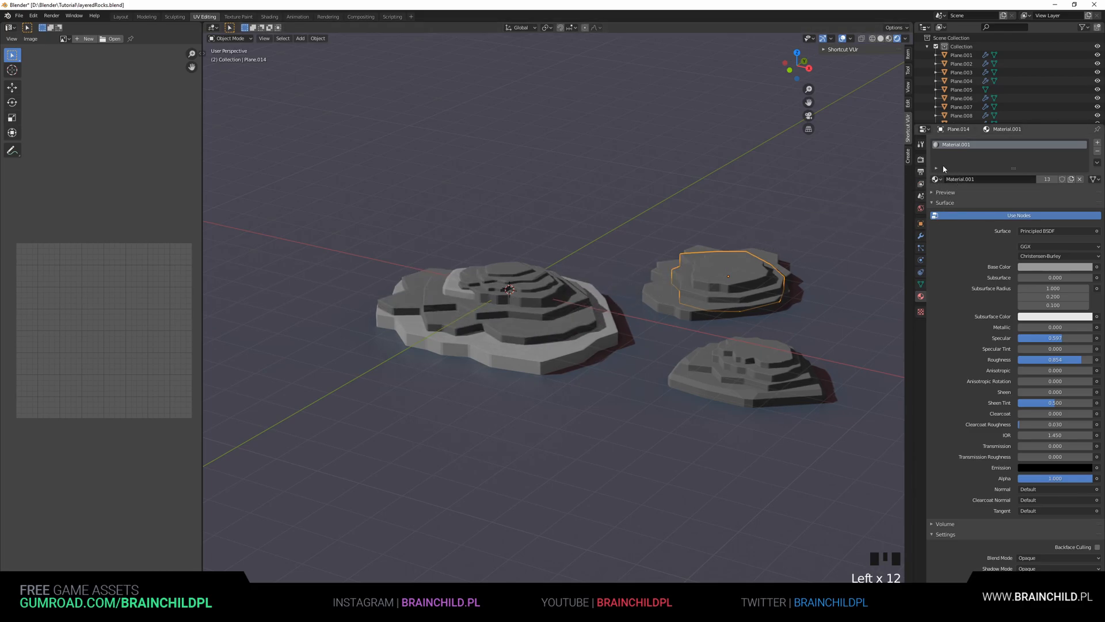
left_click_drag(868, 213, 521, 354)
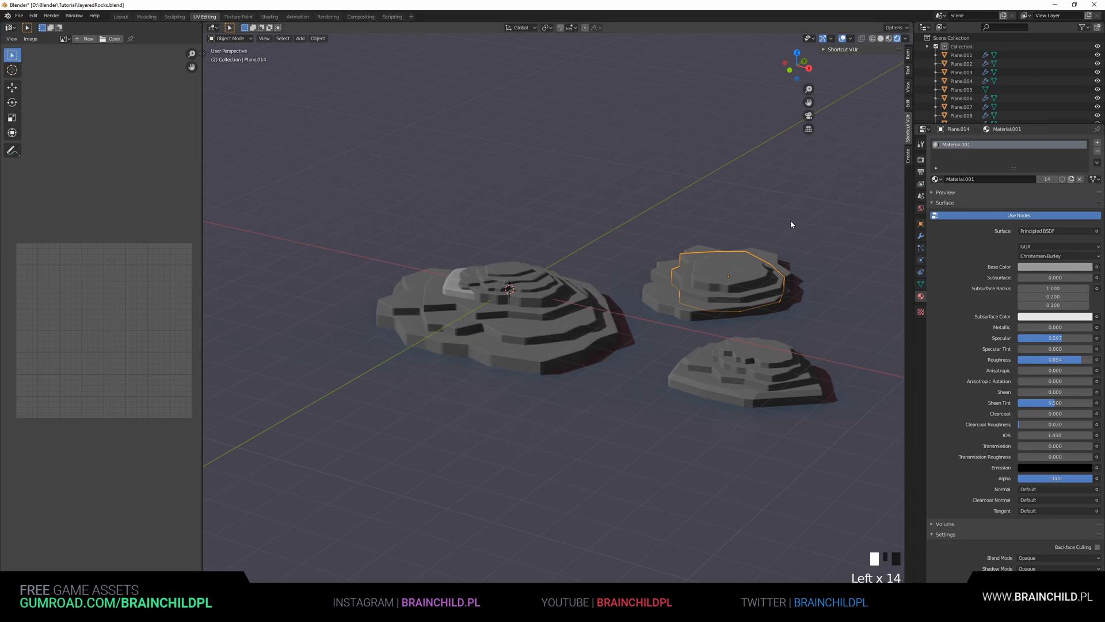
left_click(693, 284)
middle_click_drag(693, 284, 666, 323, "shift")
left_click_drag(946, 178, 437, 314)
middle_click_drag(618, 319, 660, 316)
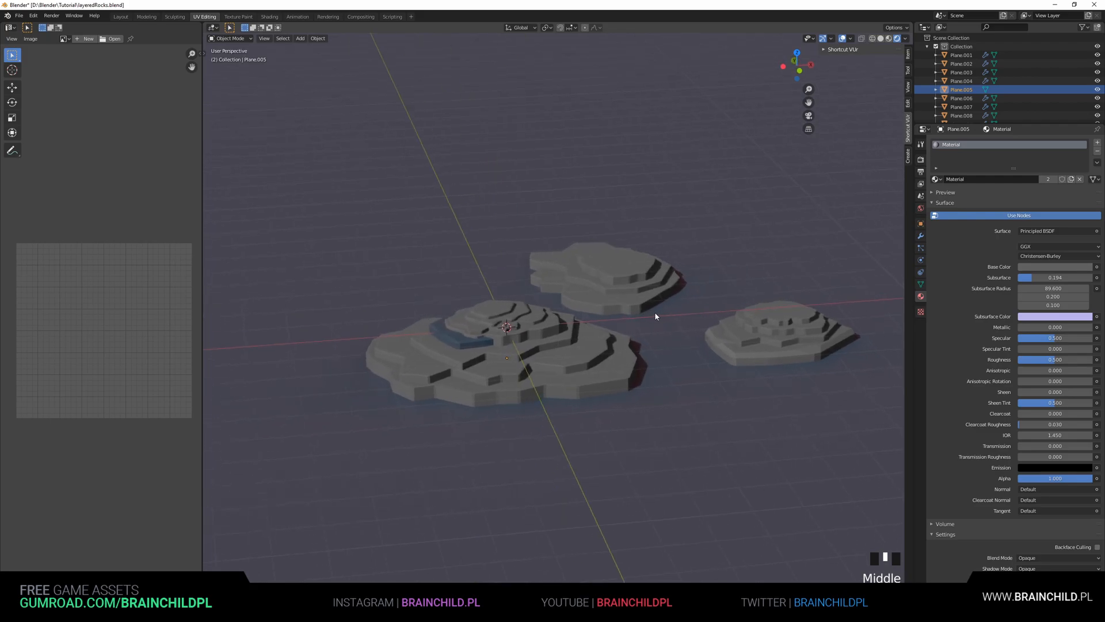
left_click(509, 326)
left_click(509, 326)
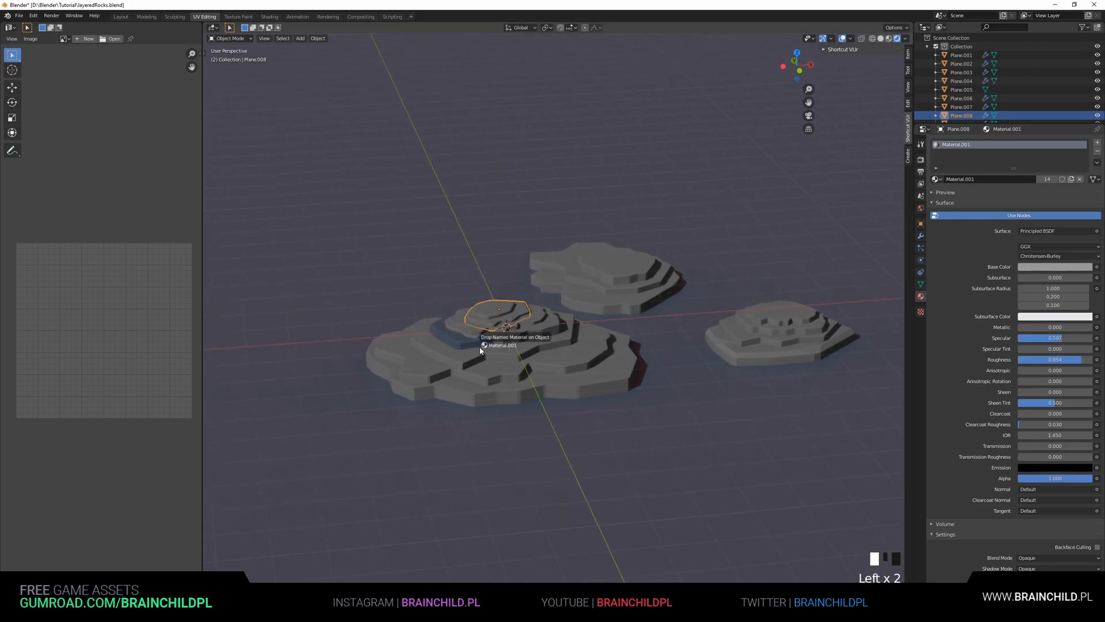
middle_click_drag(582, 334, 567, 311)
Box-select a group of rock layers in side view and move them into place
scroll(543, 333, "down", 2)
scroll(505, 316, "up", 2)
key("b")
left_click_drag(583, 269, 620, 338)
key("g")
right_click(688, 300)
left_click(555, 290)
left_click_drag(513, 271, 563, 326)
key("g")
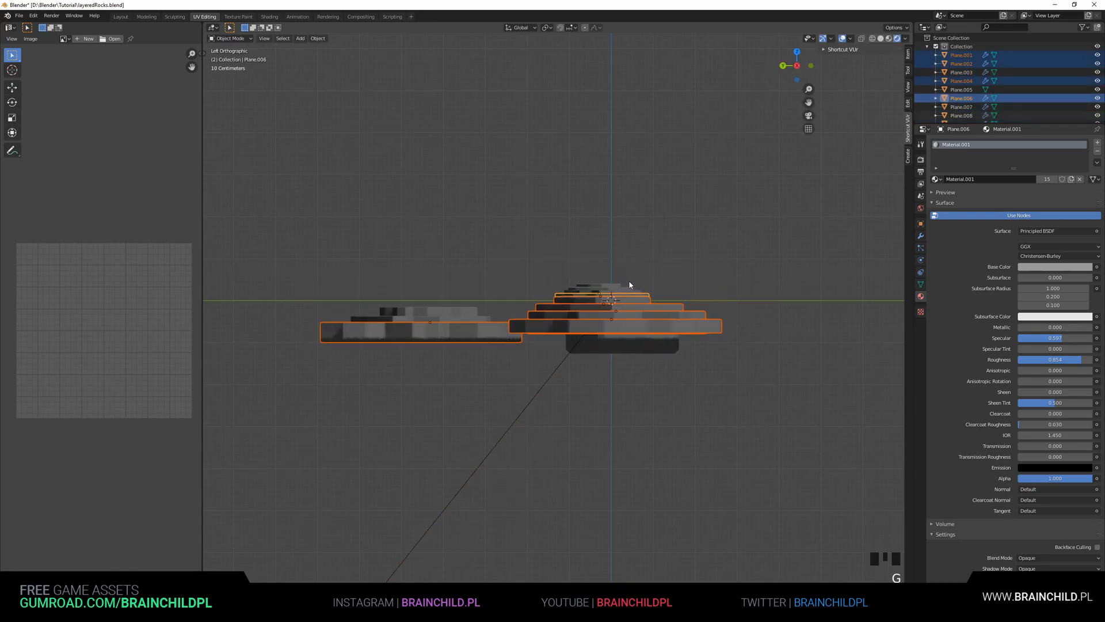
left_click(624, 291)
Box-select more rock layers in front view and move them into place
scroll(555, 301, "up", 1, "alt")
middle_click_drag(555, 302, 394, 316, "alt")
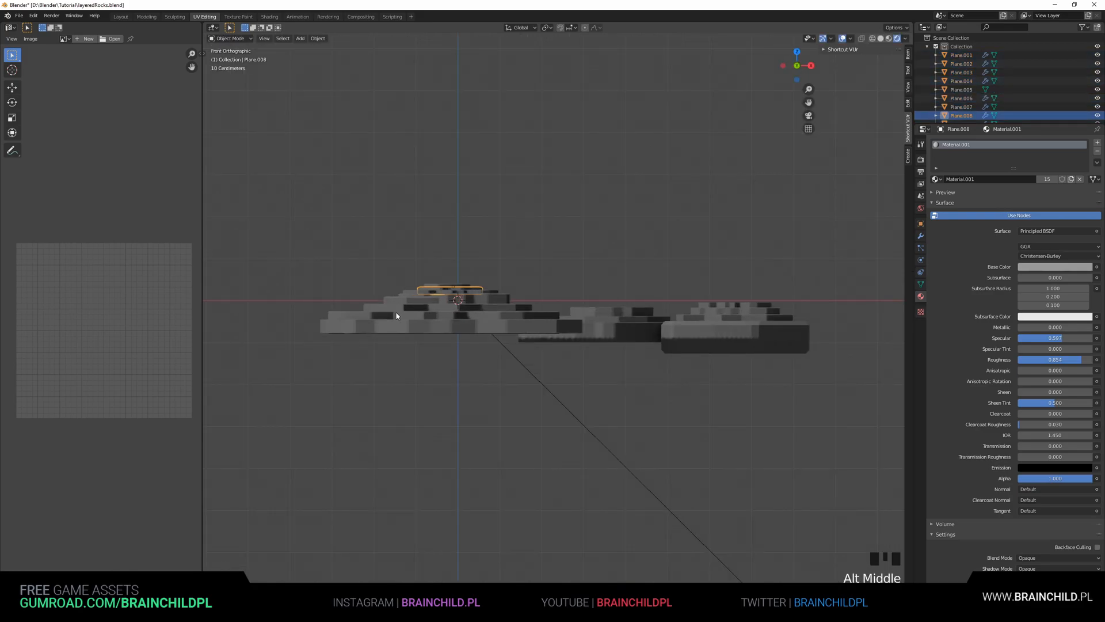
left_click(415, 301)
key("b")
left_click_drag(407, 278, 425, 330)
key("g")
middle_click(548, 347, "alt")
middle_click_drag(508, 414, 567, 331)
Duplicate the selected rock formation, move the copy along Y and scale it about 1.66 along Z
key("shift+d")
key("g")
key("x")
right_click(621, 327)
key("g")
key("y")
left_click(689, 252)
key("s")
key("z")
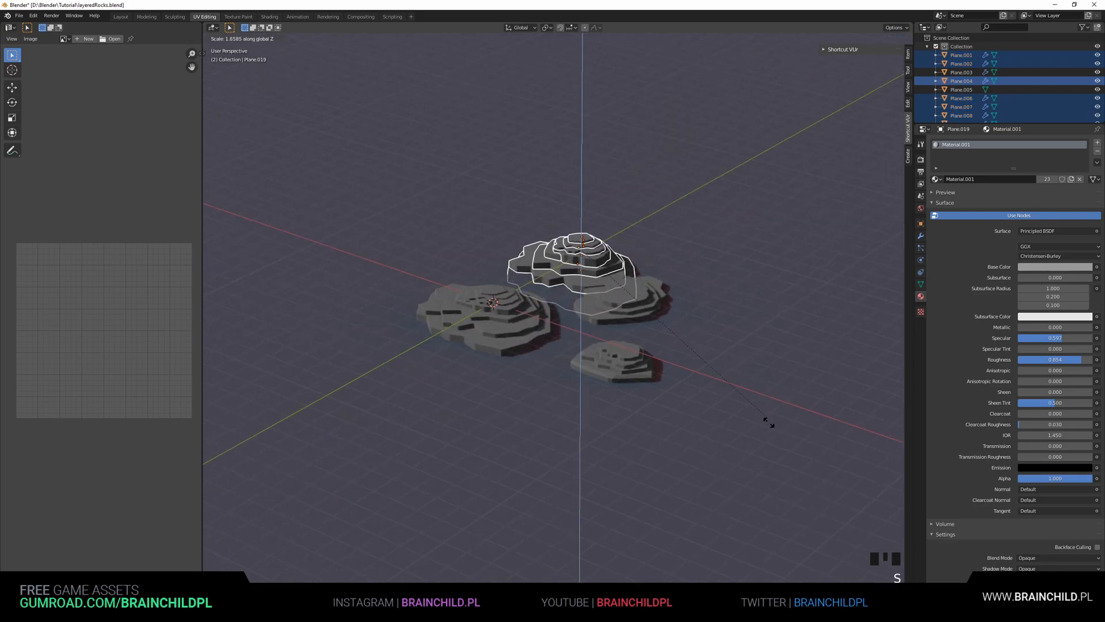
left_click(771, 431)
Reposition the duplicated formation along Y and X and scale it uniformly
key("g")
key("g")
key("y")
right_click(737, 424)
key("g")
key("x")
left_click(687, 409)
key("s")
left_click(709, 432)
Move the duplicated formation along Z and scale it about 1.19 along Z
key("g")
key("z")
right_click(718, 458)
key("g")
key("z")
left_click(709, 401)
key("s")
key("z")
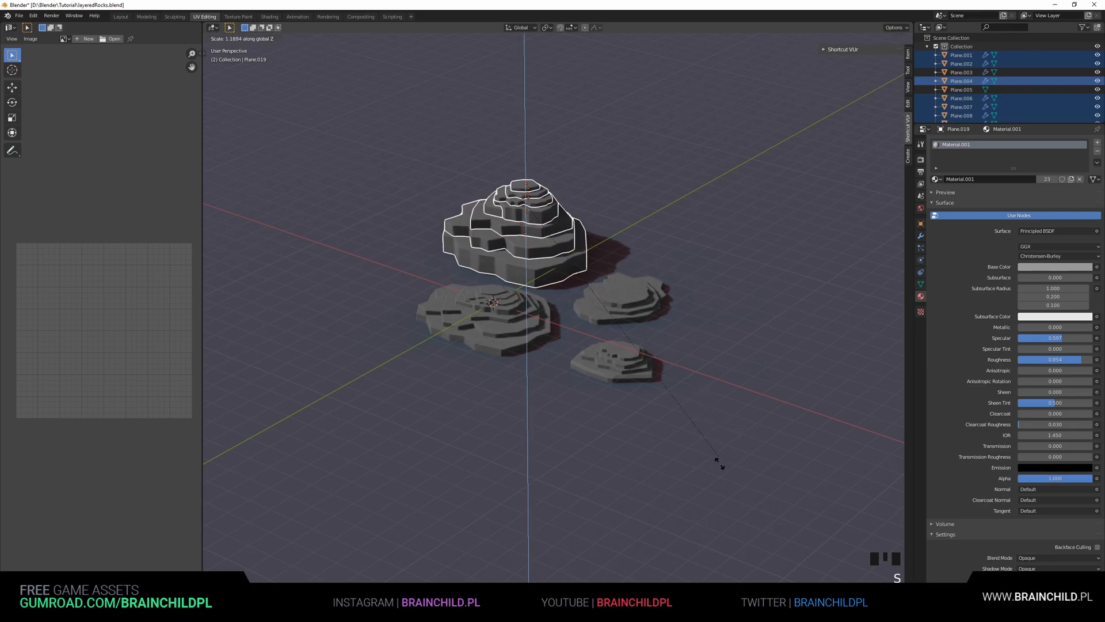
left_click(720, 370)
Set the world colour to an image texture using the studio_small_02_2k HDR file
left_click(662, 316)
middle_click_drag(662, 316, 690, 232)
scroll(701, 235, "up", 2)
scroll(696, 222, "down", 1)
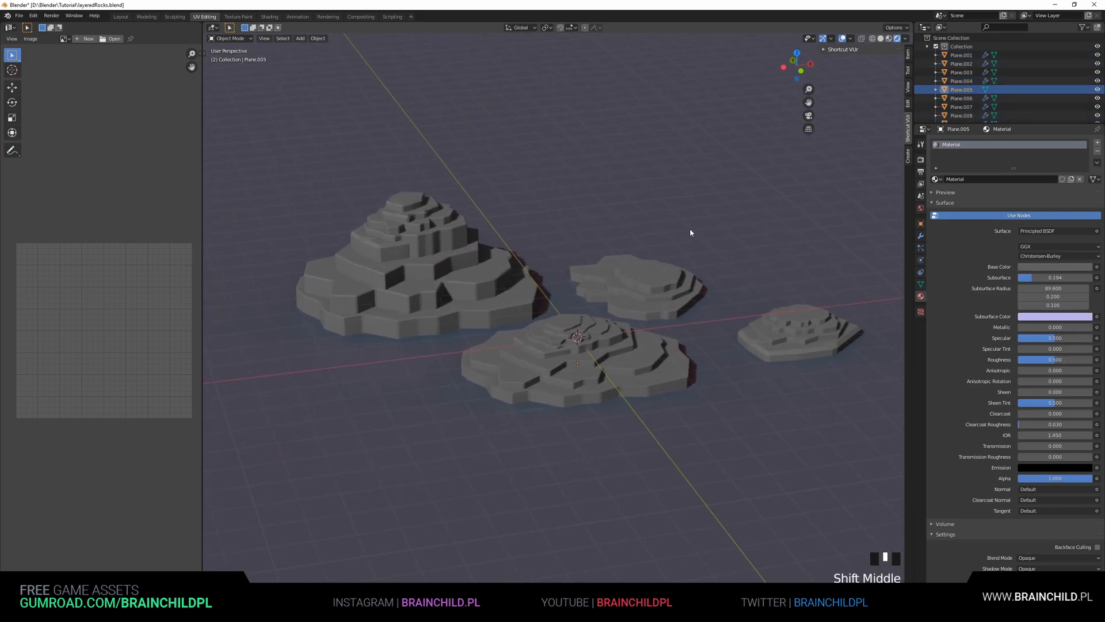
scroll(651, 292, "down", 2)
scroll(651, 290, "up", 2)
left_click(921, 209)
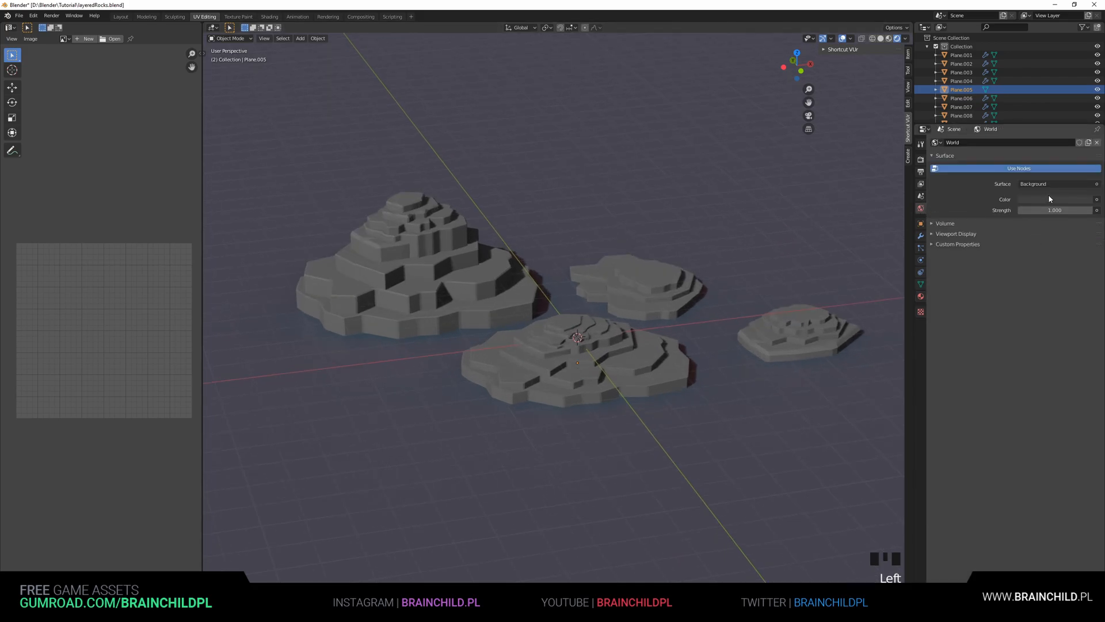
left_click(939, 257)
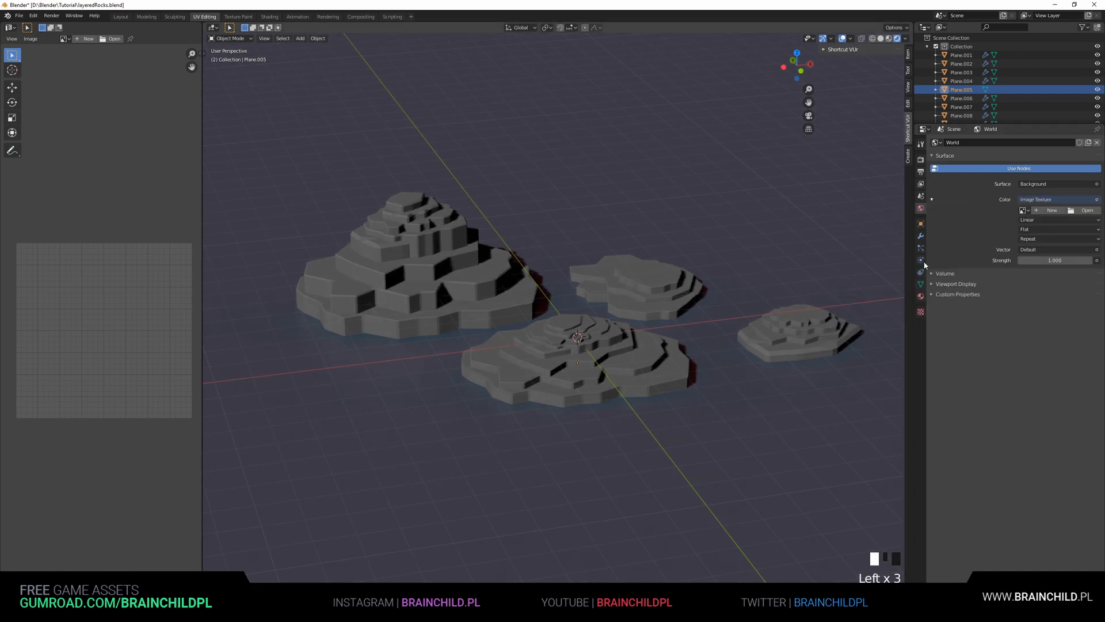
left_click(1086, 210)
left_click(366, 406)
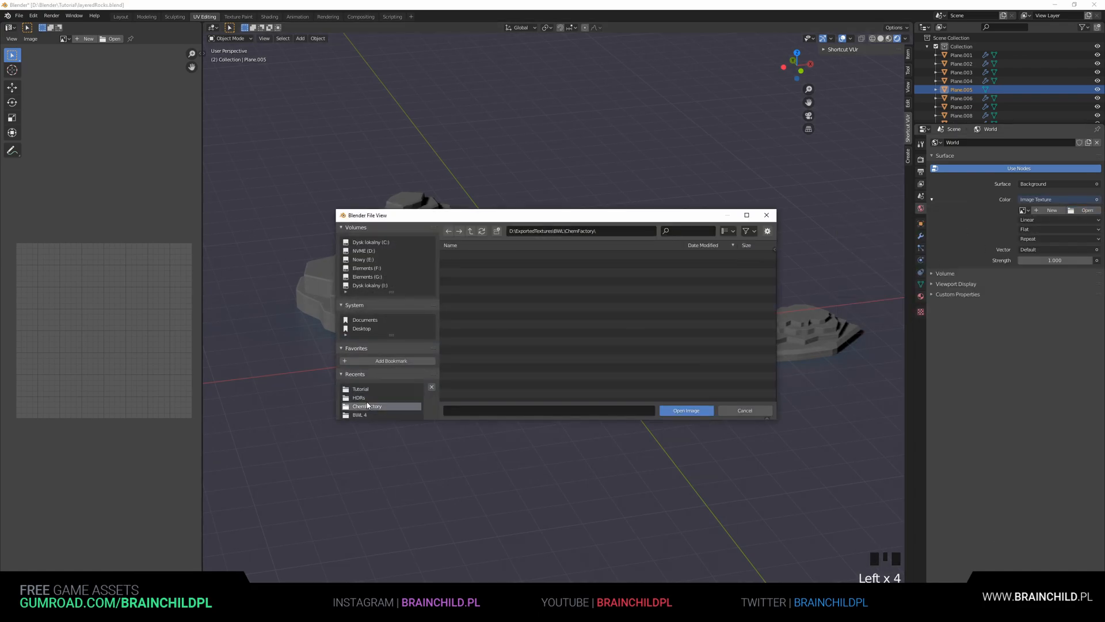
left_click(484, 256)
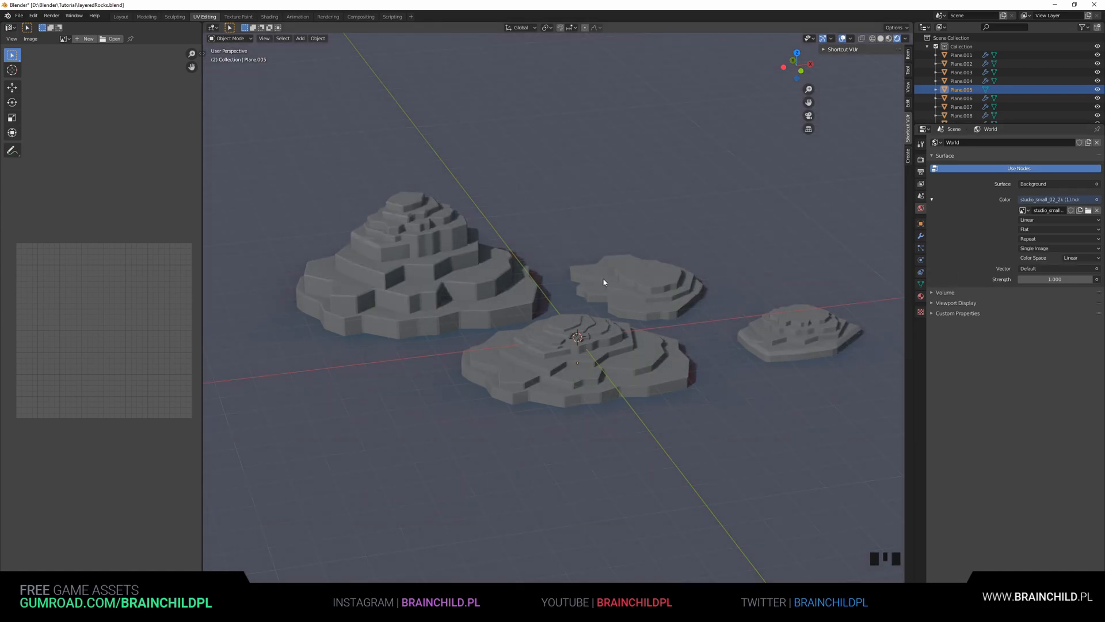
Select the sun light and rotate it about -22° around the global Z axis
scroll(604, 282, "down", 5)
left_click(570, 324)
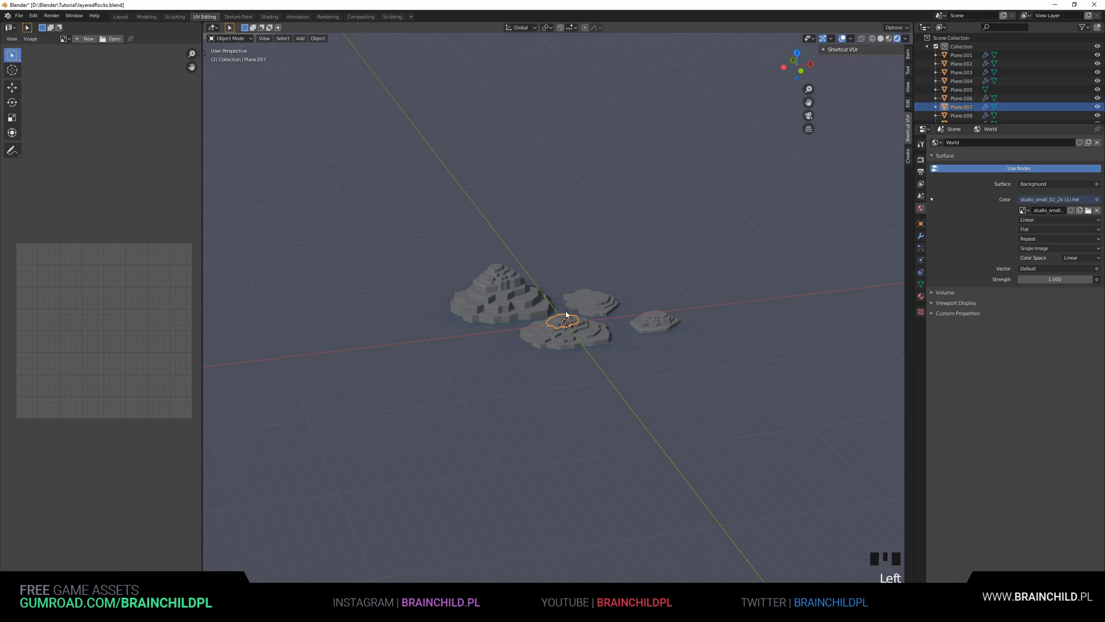
left_click(567, 327)
left_click(565, 324)
left_click(564, 324)
scroll(565, 324, "up", 4)
middle_click_drag(565, 324, 558, 284)
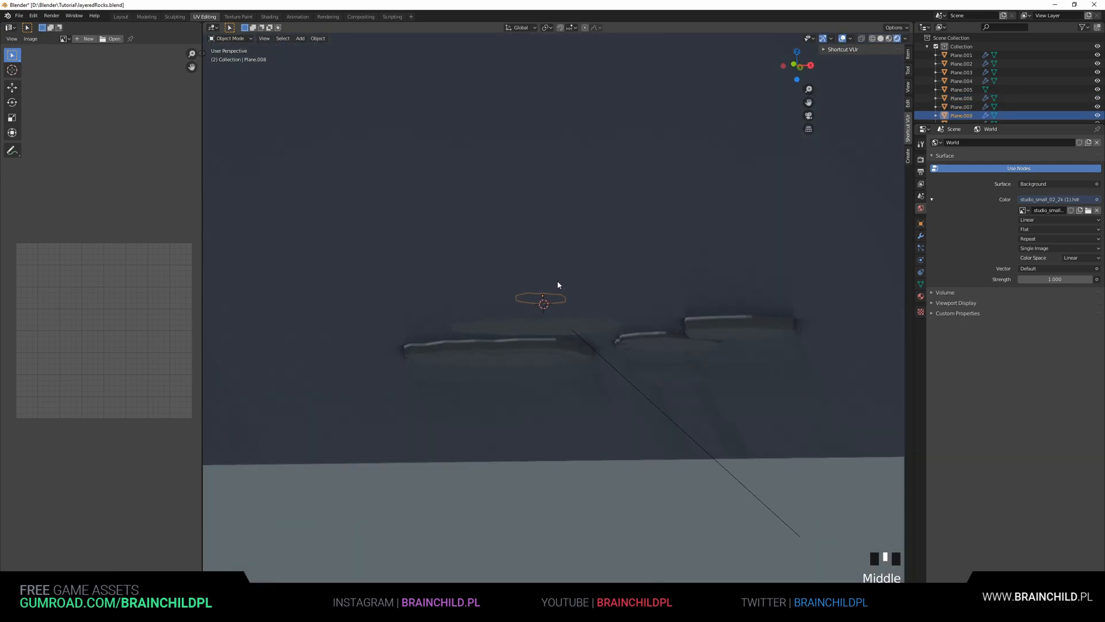
left_click(602, 363)
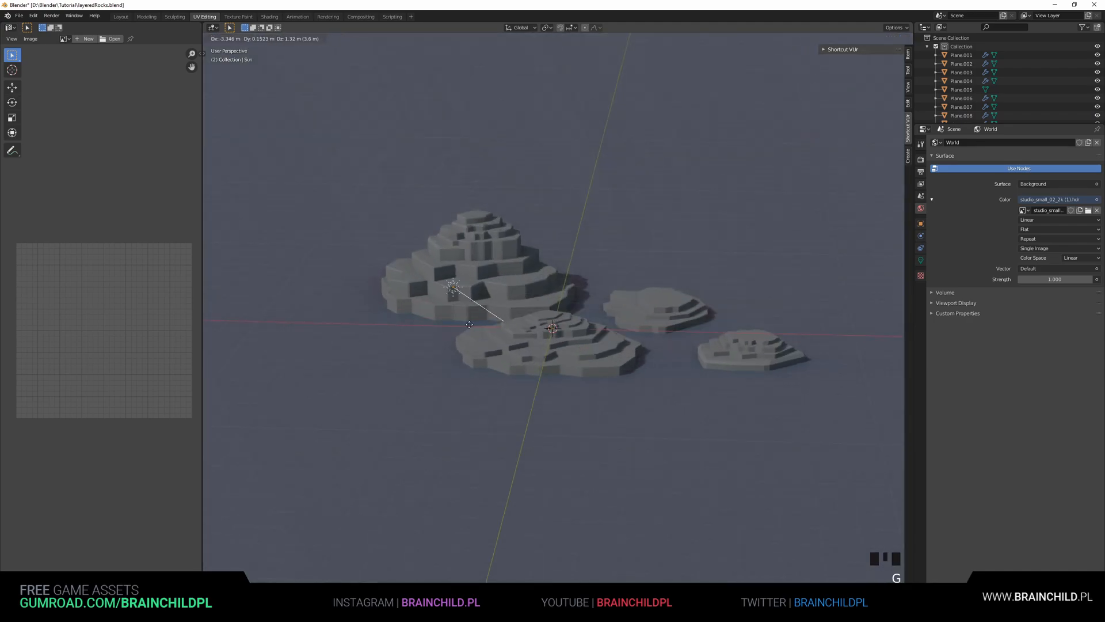
key("g")
key("r")
key("r")
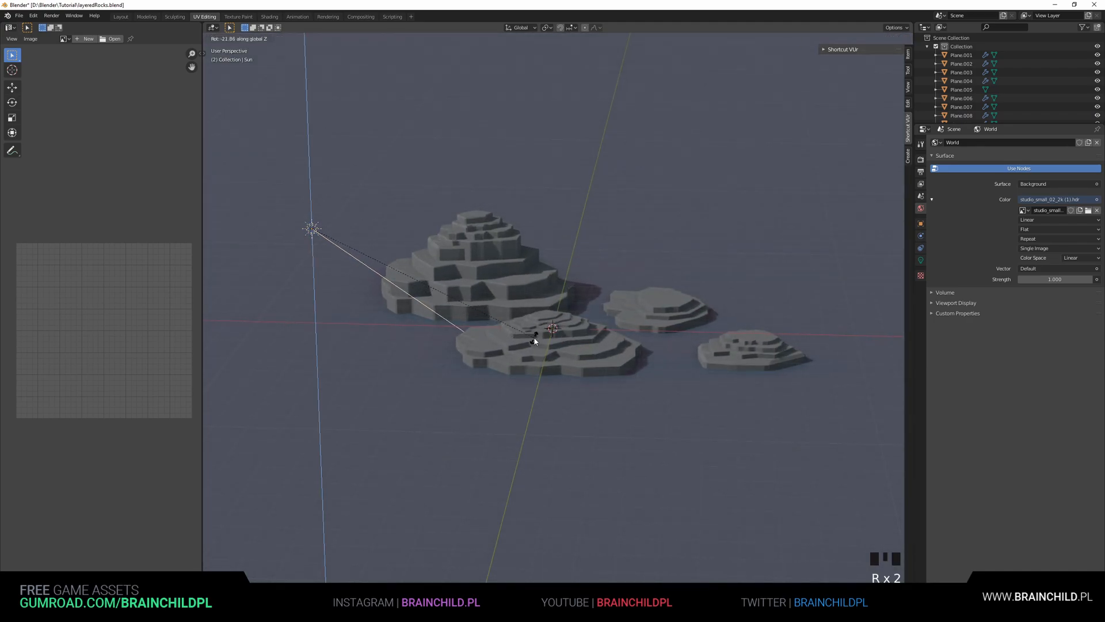
left_click(534, 341)
Set the sun light's strength to 2.36
left_click(921, 263)
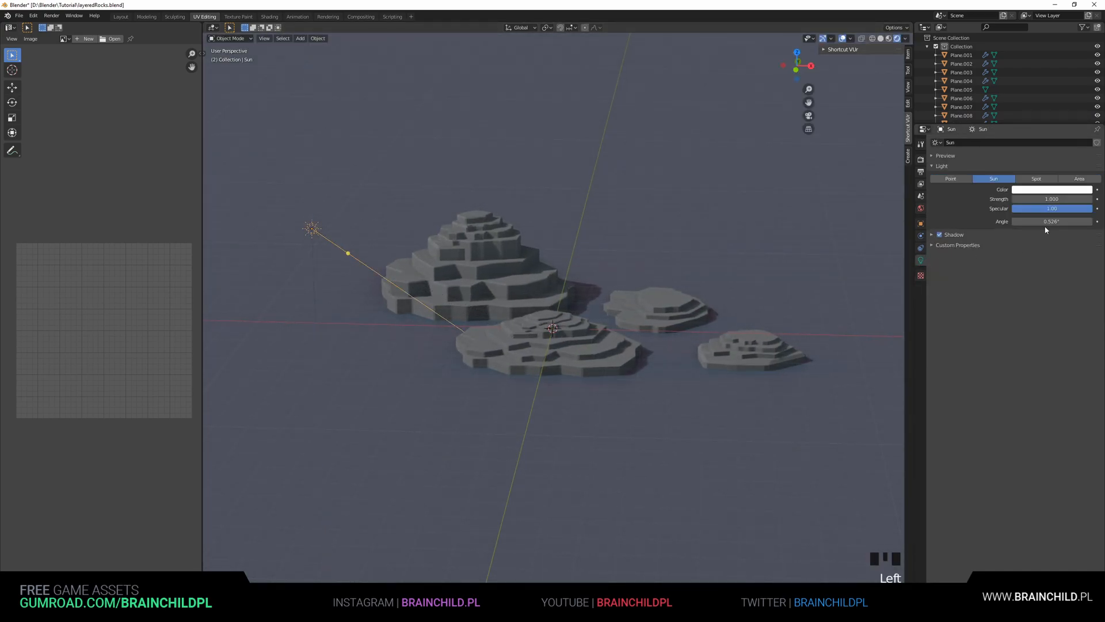
mouse_move(1052, 200)
left_mouse_down()
mouse_move(1078, 200)
mouse_move(1041, 199)
left_mouse_up()
Darken the ground material's base colour to black
left_click(824, 243)
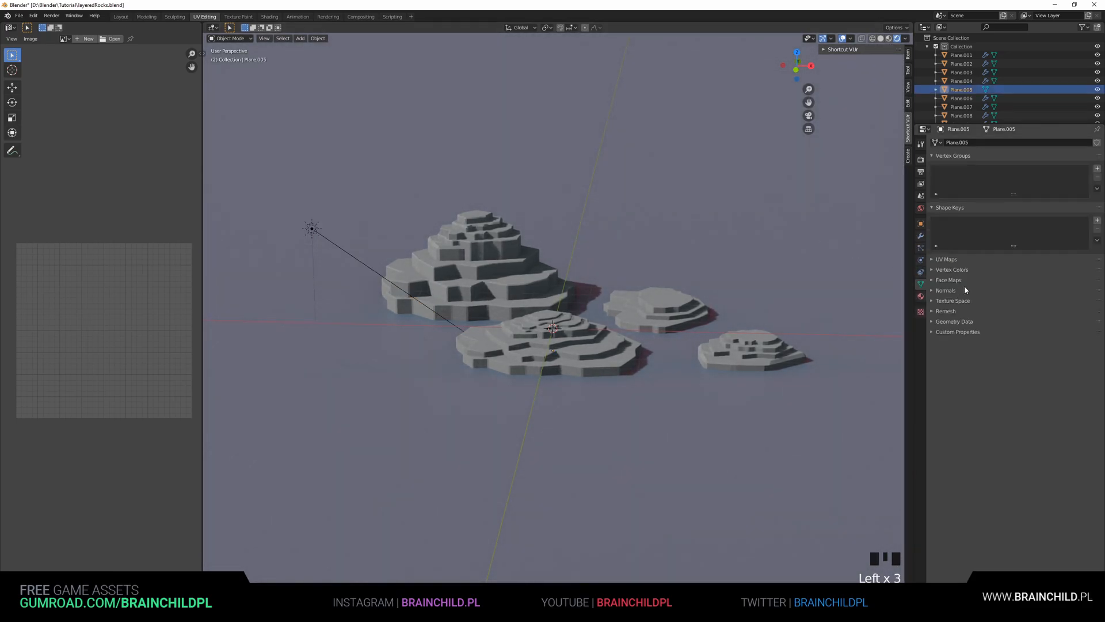
left_click(921, 296)
left_click(1050, 267)
left_click_drag(1085, 151, 1083, 210)
middle_click_drag(652, 259, 637, 234, "shift")
scroll(646, 266, "up", 1)
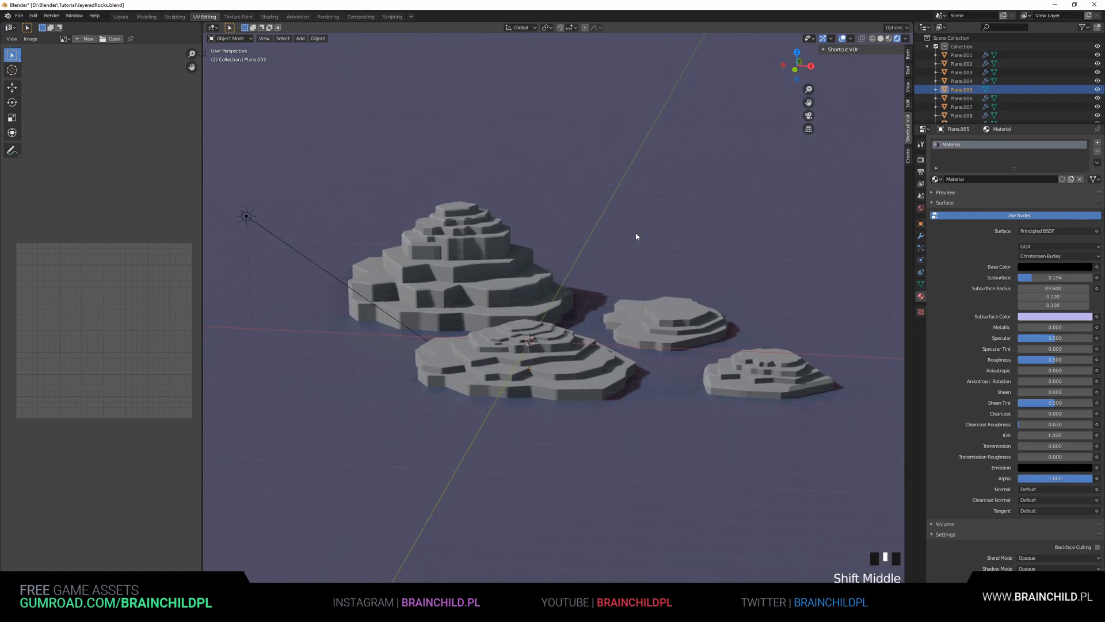
left_click(465, 210)
middle_click_drag(512, 233, 520, 236, "shift")
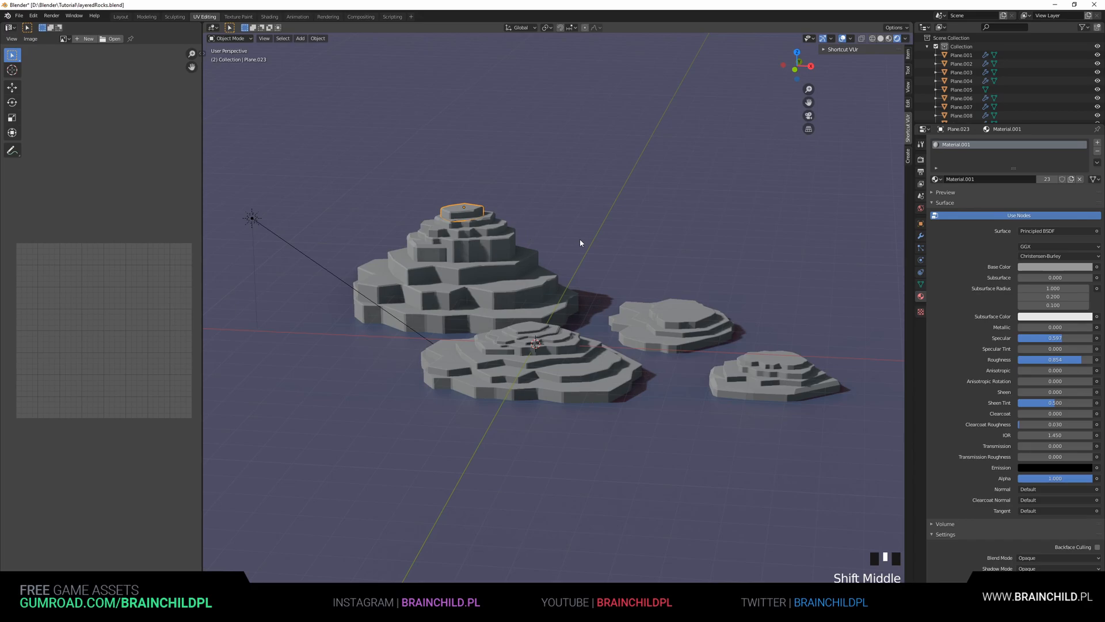
middle_click_drag(467, 239, 498, 241, "shift")
scroll(498, 240, "up", 2)
left_click(500, 237, "shift")
left_click(500, 237, "shift")
left_click(512, 269, "shift")
left_click(517, 292, "shift")
left_click(526, 324, "shift")
key("g")
right_click(540, 269)
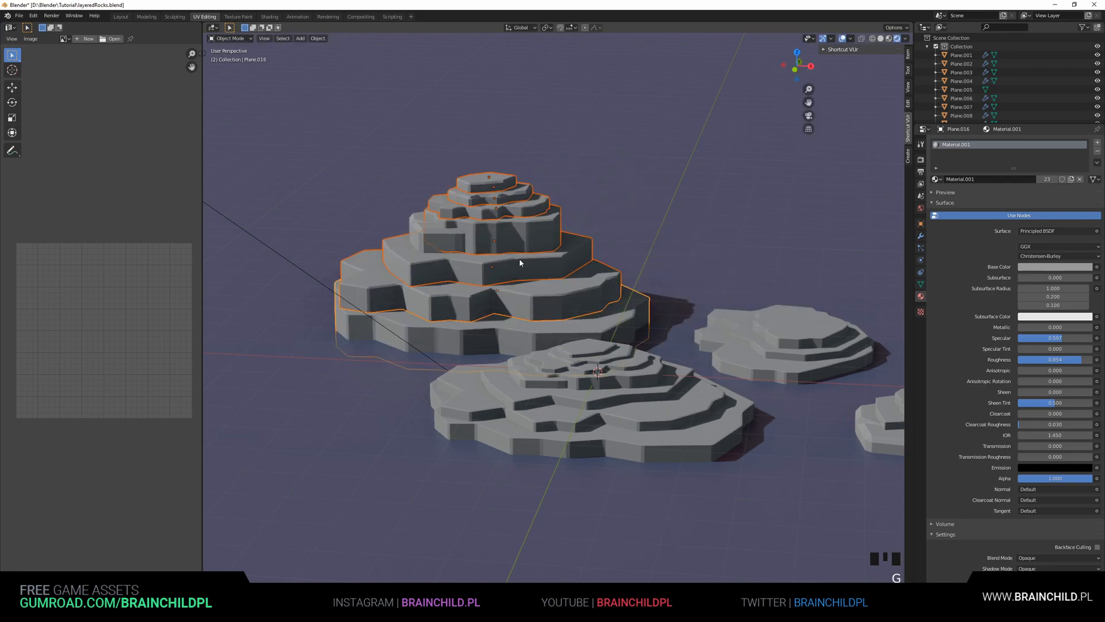
Select the sun light and move it to a new position above the scene
left_click(426, 242, "shift")
scroll(577, 269, "up", 1)
middle_click_drag(827, 330, 686, 302, "shift")
left_click(575, 270)
left_click(525, 288, "shift")
scroll(696, 279, "down", 3)
left_click(695, 278)
middle_click_drag(631, 257, 609, 239, "shift")
left_click(298, 238)
key("g")
left_click(425, 243)
Duplicate the sun light, rotate the copy 11° and move it
key("shift+d")
left_click(806, 201)
key("r")
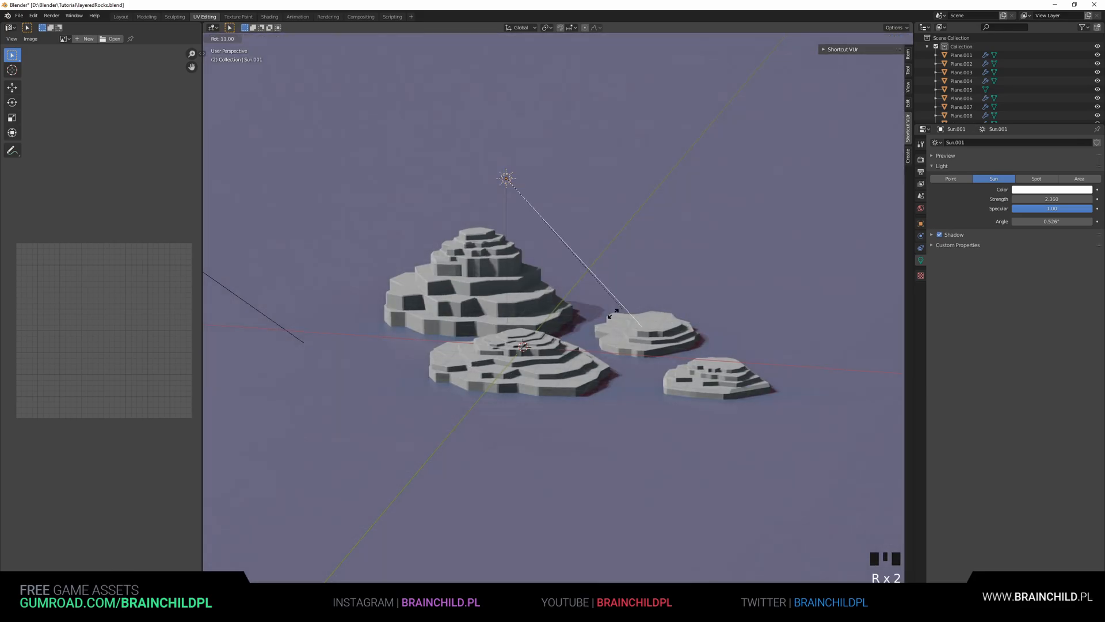
key("r")
left_click(511, 340)
key("g")
left_click(449, 305)
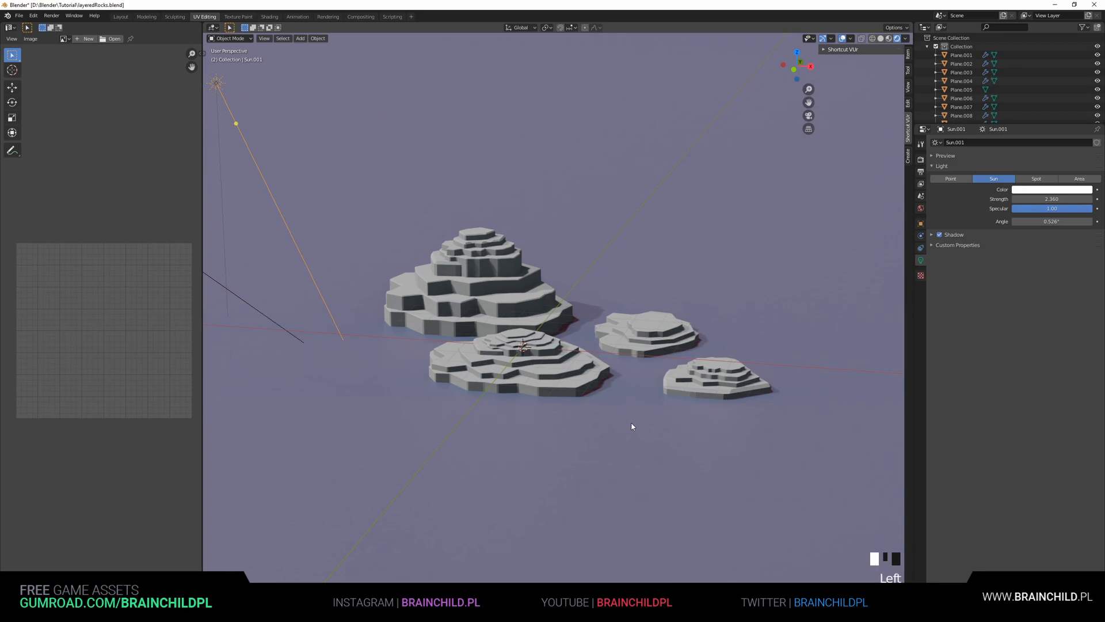
left_click(630, 378)
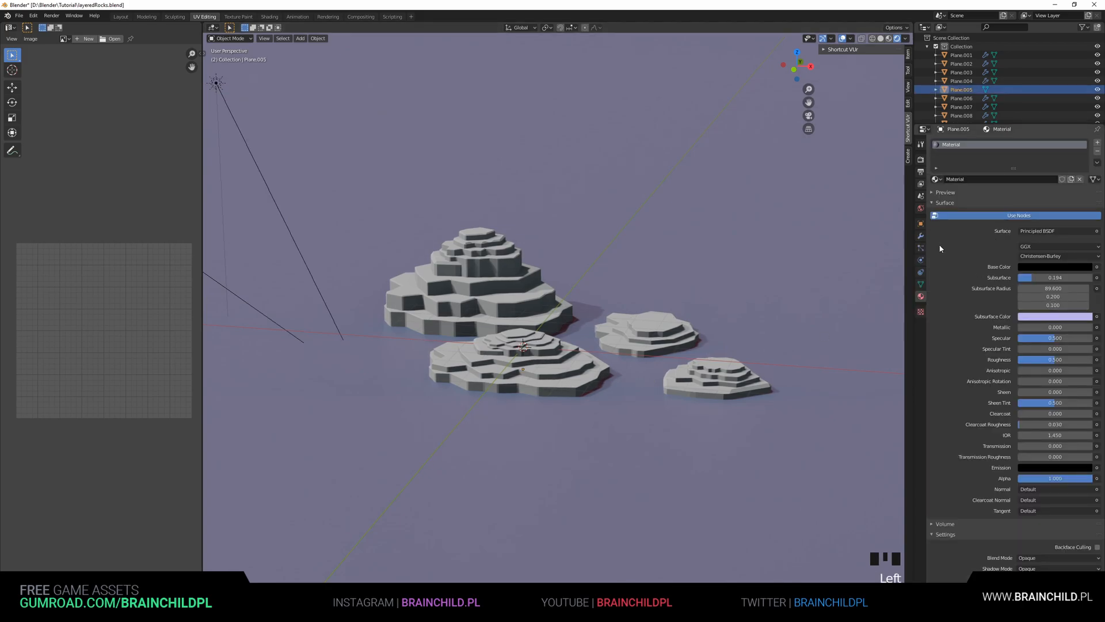
left_click(678, 343)
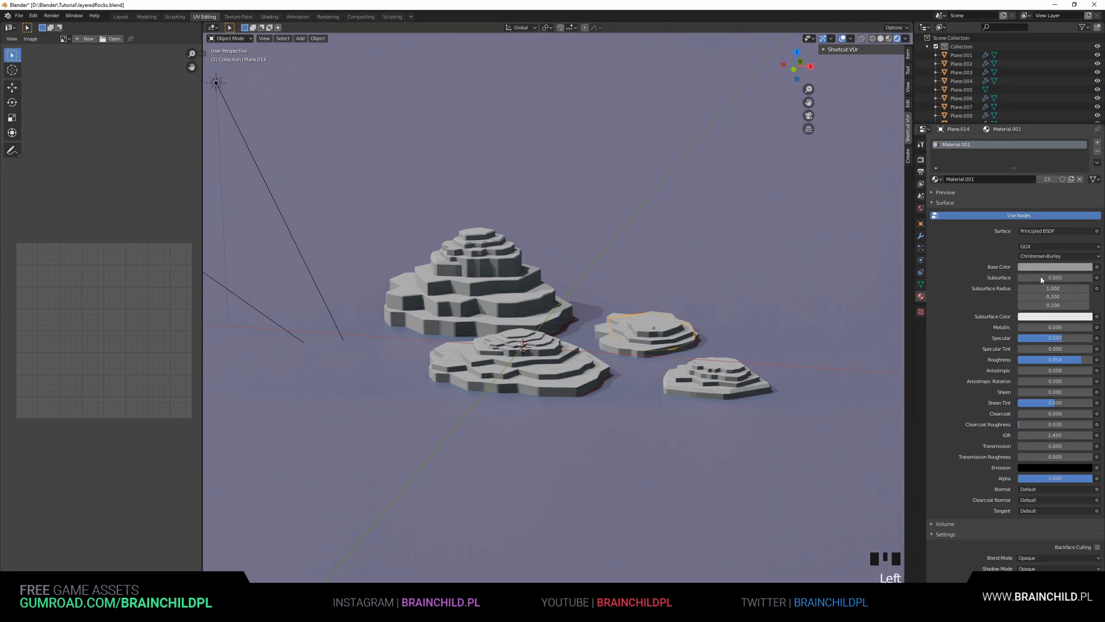
Brighten the rock material's base colour and set its specular to 0.271 and roughness to 0.228
left_click(1055, 267)
left_click_drag(1086, 188, 1086, 179)
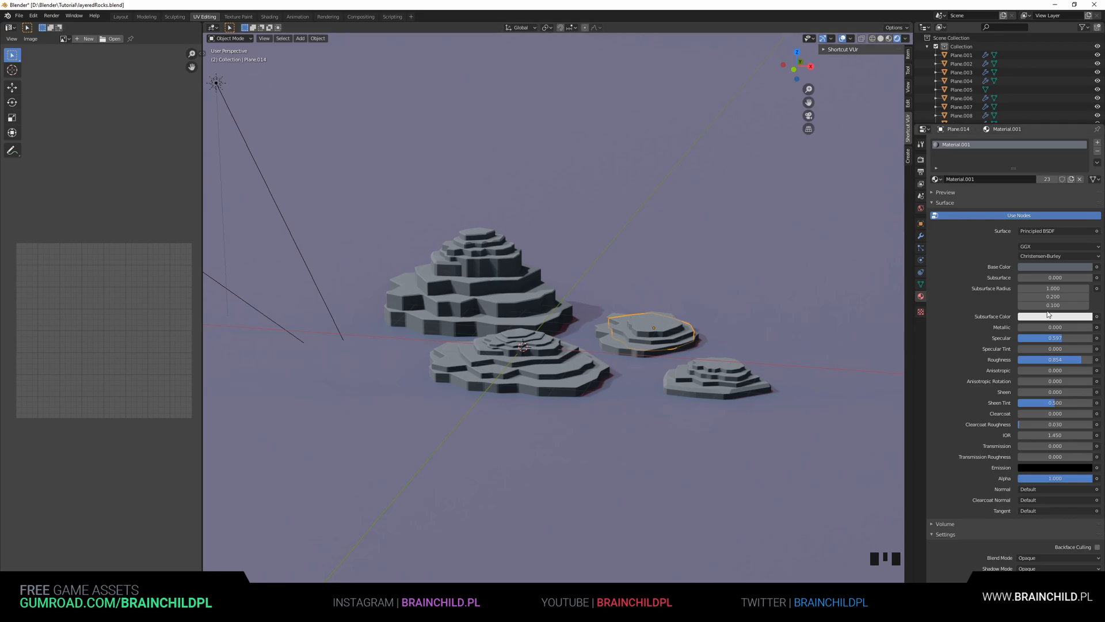
left_click_drag(1056, 339, 1016, 359)
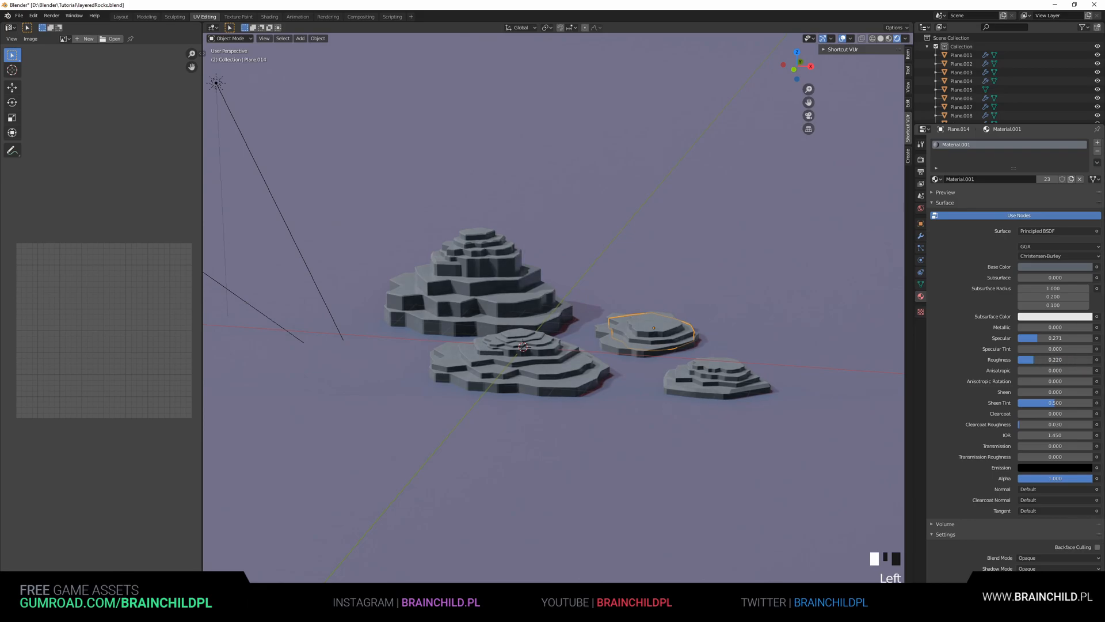
Select the ground plane and set its material's subsurface colour to a dark blue, then save the file
left_click(722, 335)
key("ctrl+s")
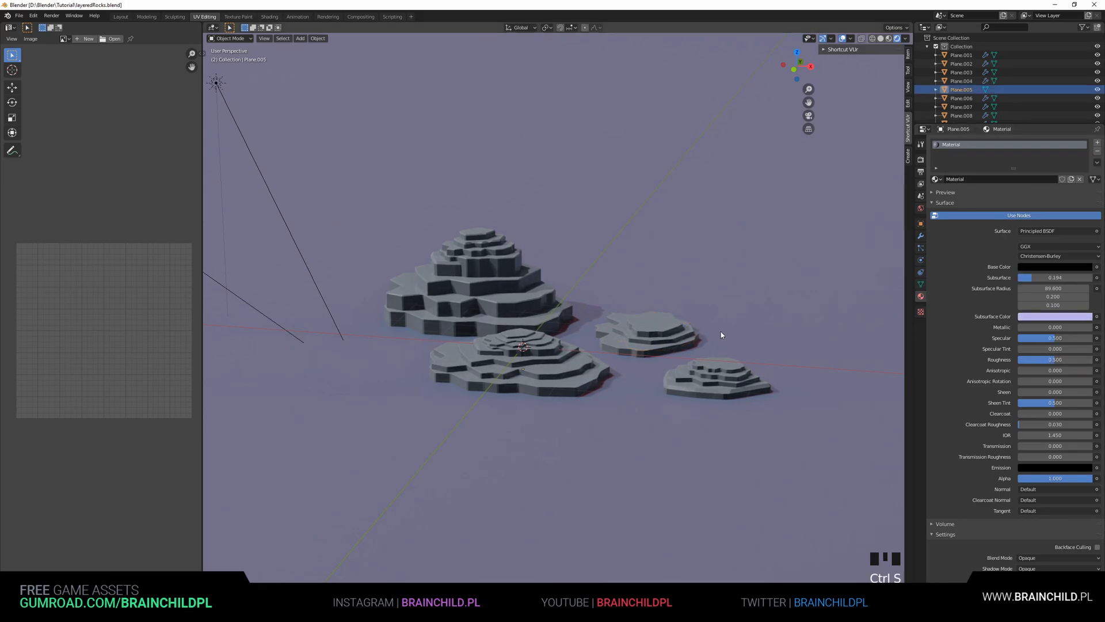
middle_click_drag(676, 315, 685, 316, "shift")
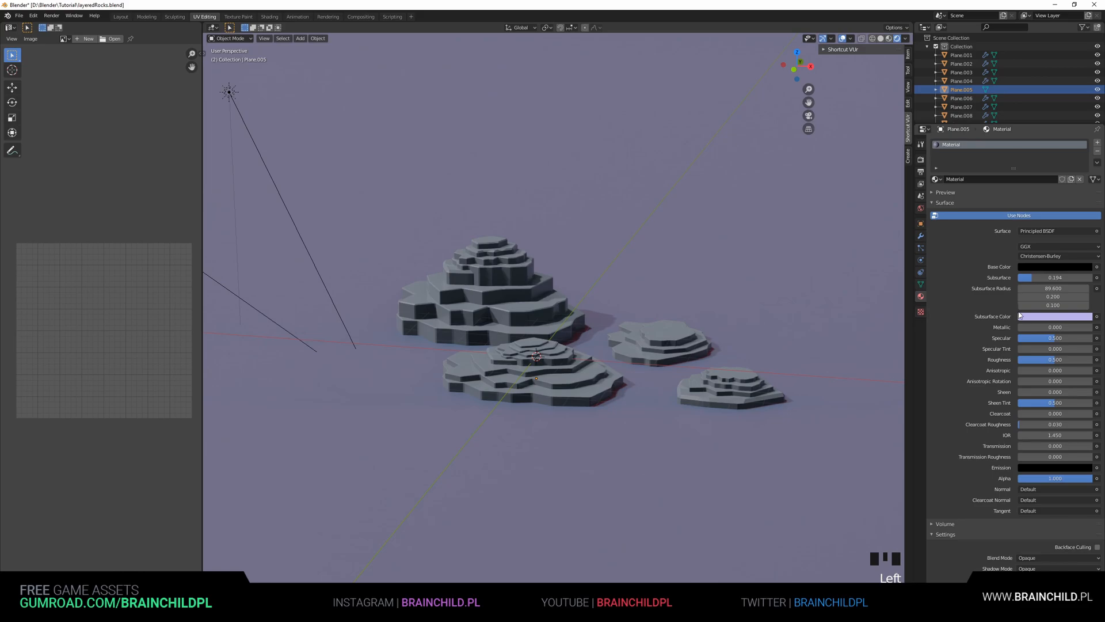
left_click(1055, 267)
left_click(1087, 239)
left_click_drag(1087, 239, 1086, 226)
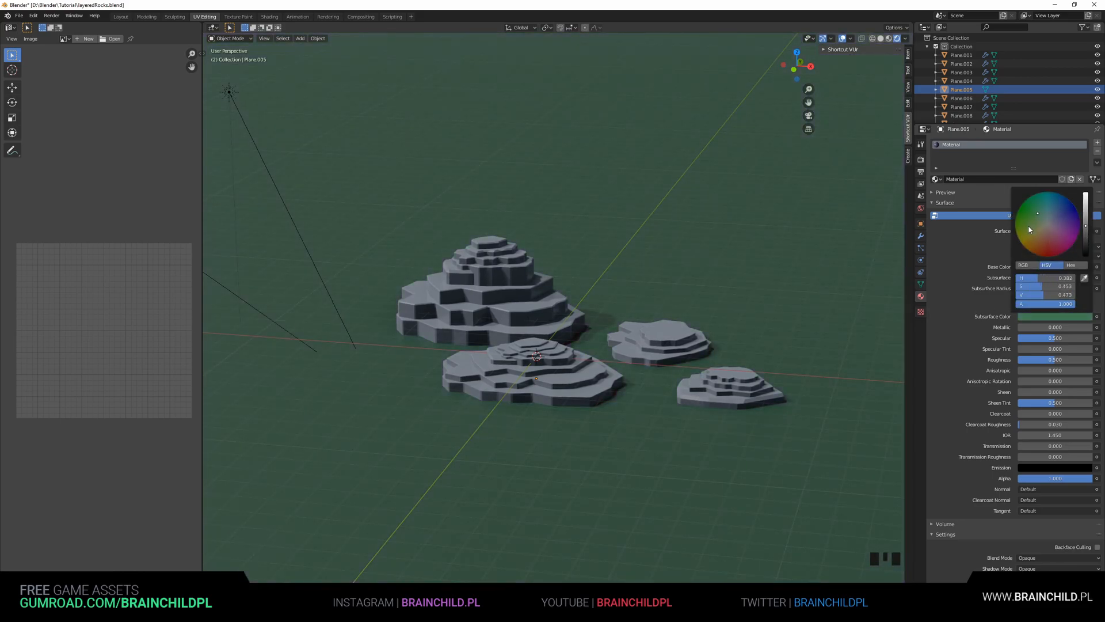
left_click_drag(1035, 244, 1039, 239)
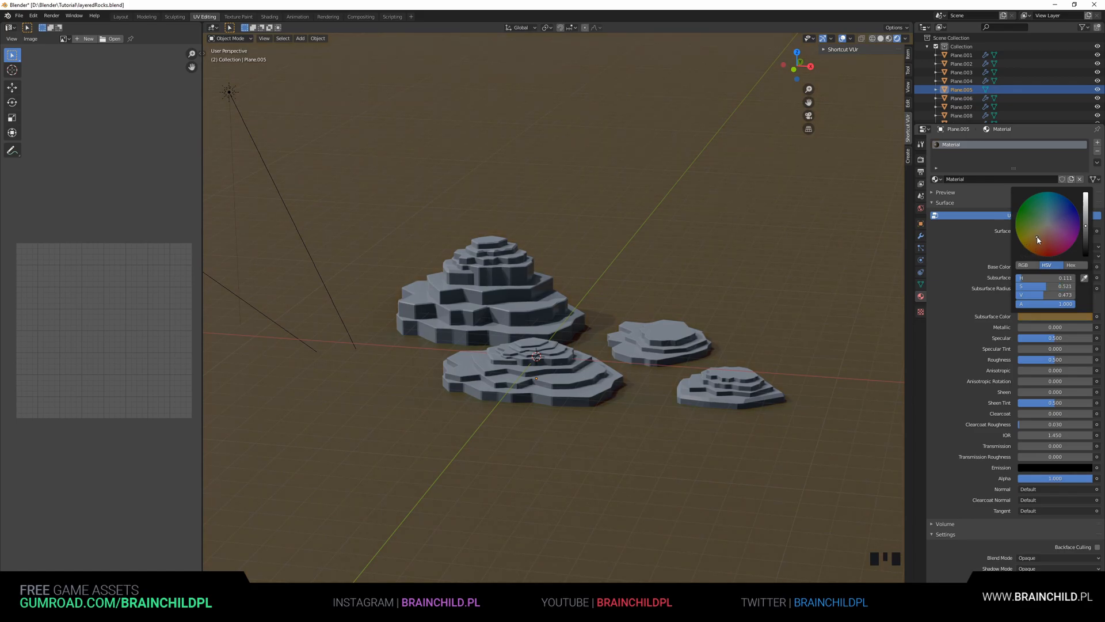
left_click(1052, 316)
left_click_drag(1037, 238, 1088, 218)
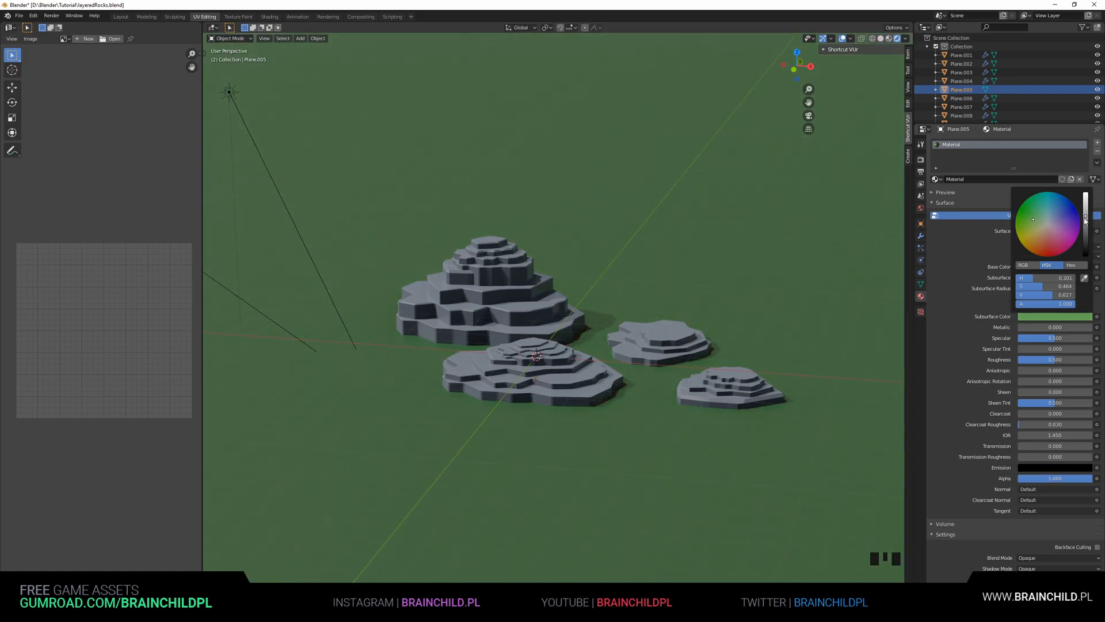
left_click(1048, 318)
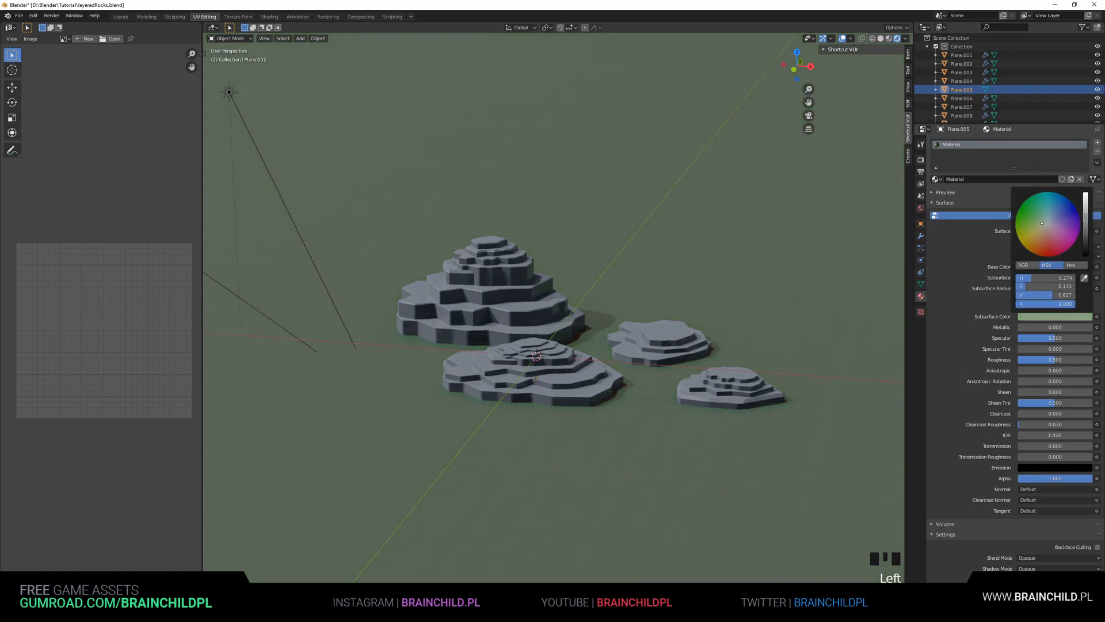
mouse_move(1017, 234)
left_mouse_down()
mouse_move(1061, 254)
mouse_move(1058, 212)
mouse_move(1086, 194)
mouse_move(1087, 232)
left_mouse_up()
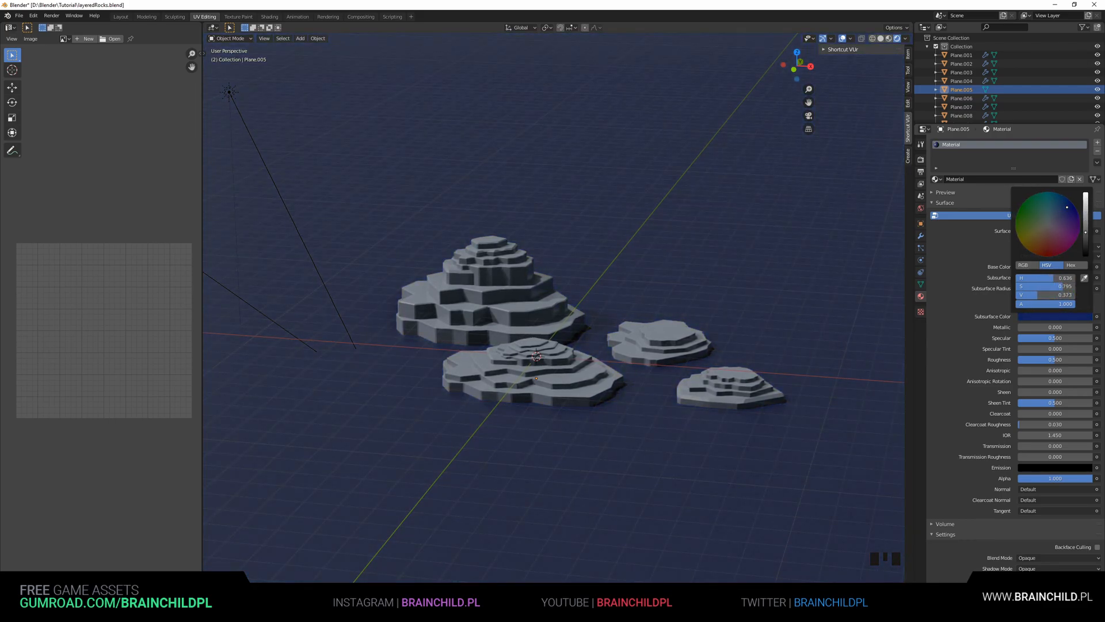
key("ctrl+s")
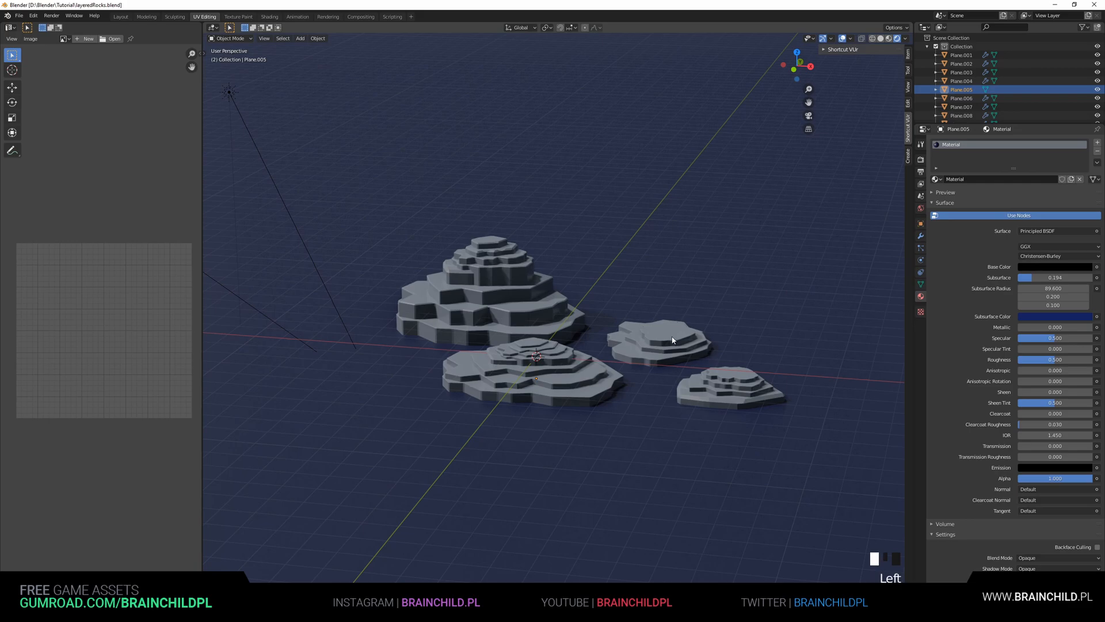
Duplicate the sun light once more, then rotate and move the new copy to another side of the scene
left_click(672, 339)
scroll(432, 317, "down", 1)
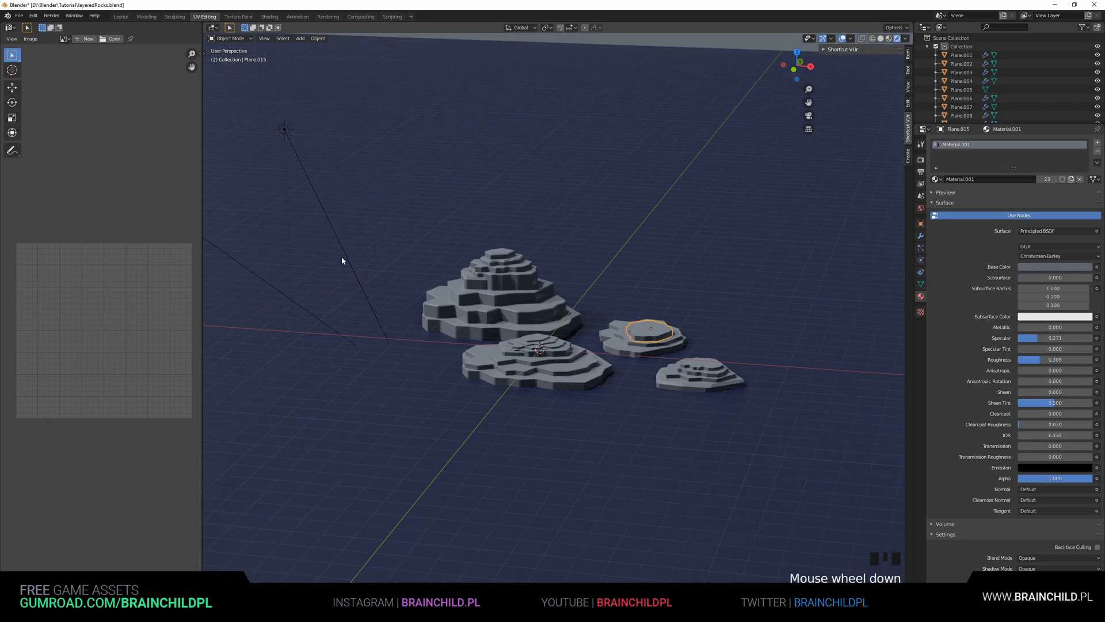
left_click(303, 166)
key("shift+d")
left_click(719, 183)
key("r")
left_click(482, 239)
key("g")
left_click(630, 264)
Set the new sun's colour to orange and rotate it by about -28.58°
left_click(940, 235)
left_click(1048, 200)
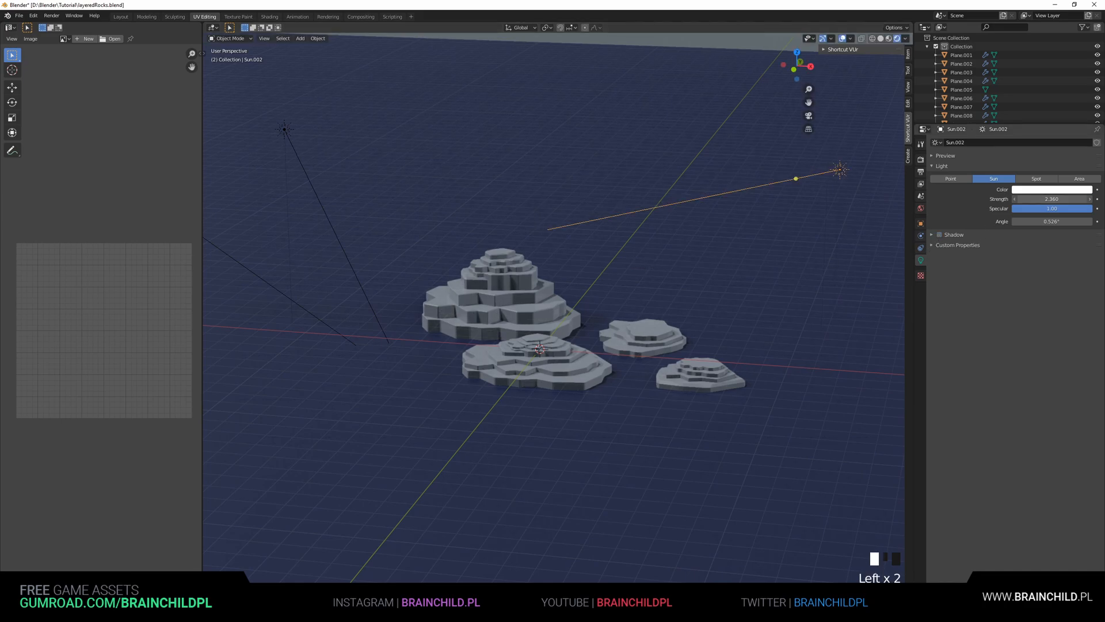
left_click(1045, 189)
left_click_drag(1054, 98, 1069, 81)
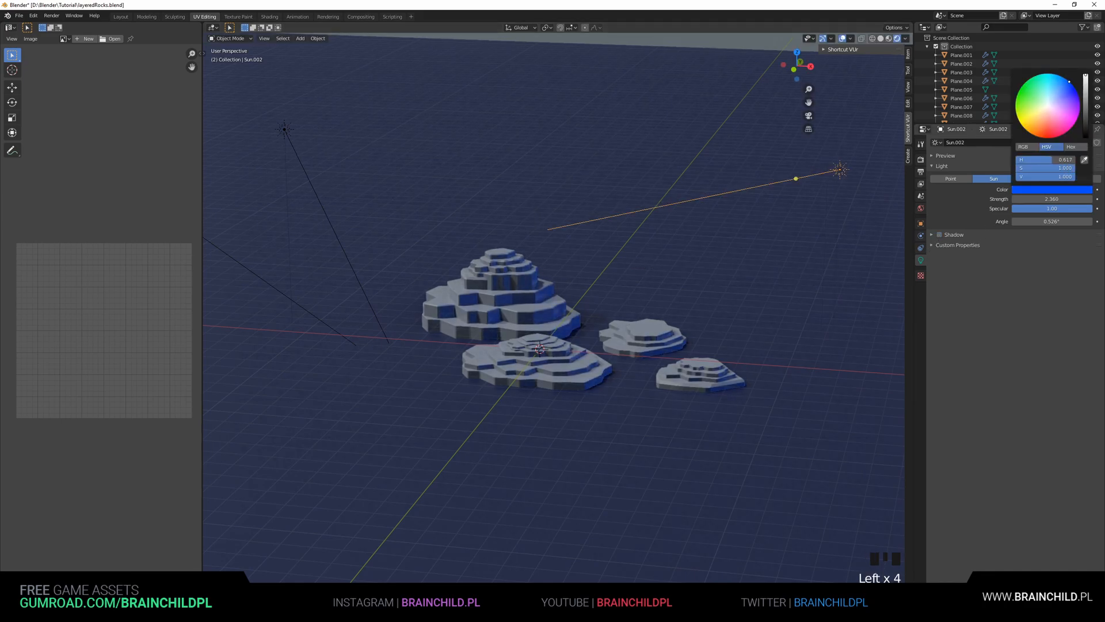
mouse_move(1037, 129)
left_mouse_down()
mouse_move(1028, 119)
mouse_move(1042, 138)
mouse_move(1013, 137)
left_mouse_up()
key("g")
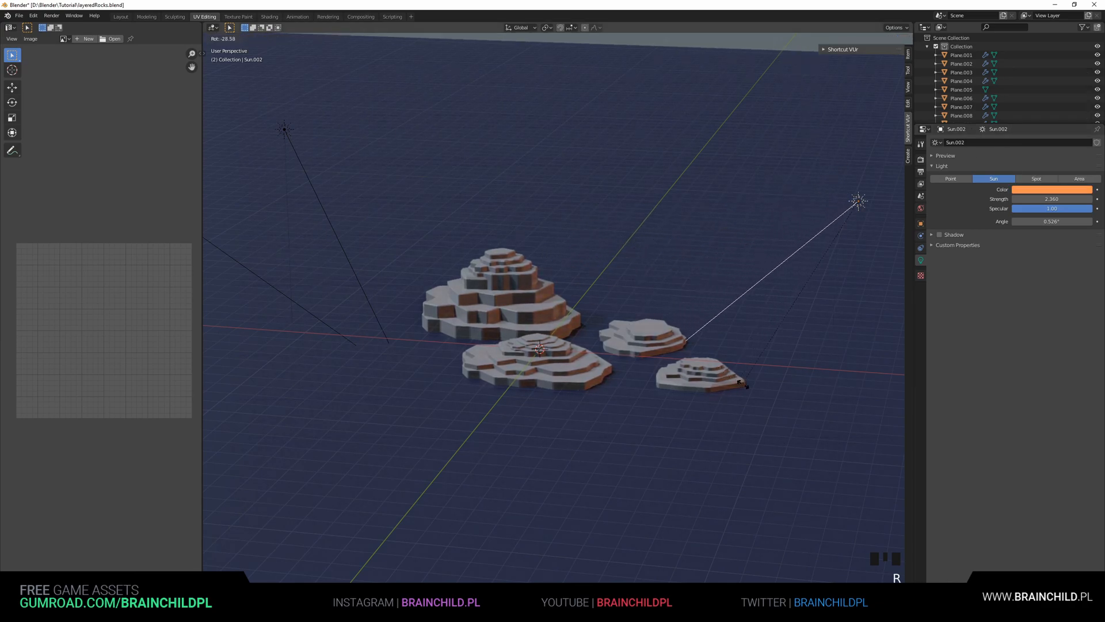
left_click(771, 230)
Lower the orange sun's strength to 0.140 and refine its colour
left_click_drag(1052, 199, 973, 199)
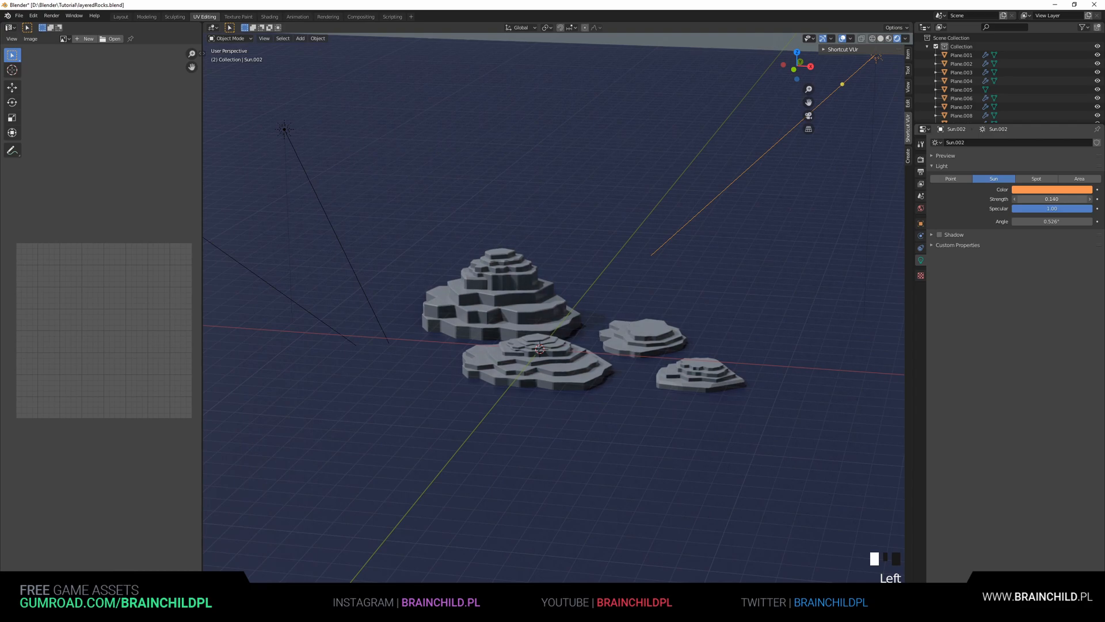
left_click(1034, 191)
mouse_move(1039, 117)
left_mouse_down()
mouse_move(1032, 100)
mouse_move(1055, 87)
left_mouse_up()
left_click(816, 239)
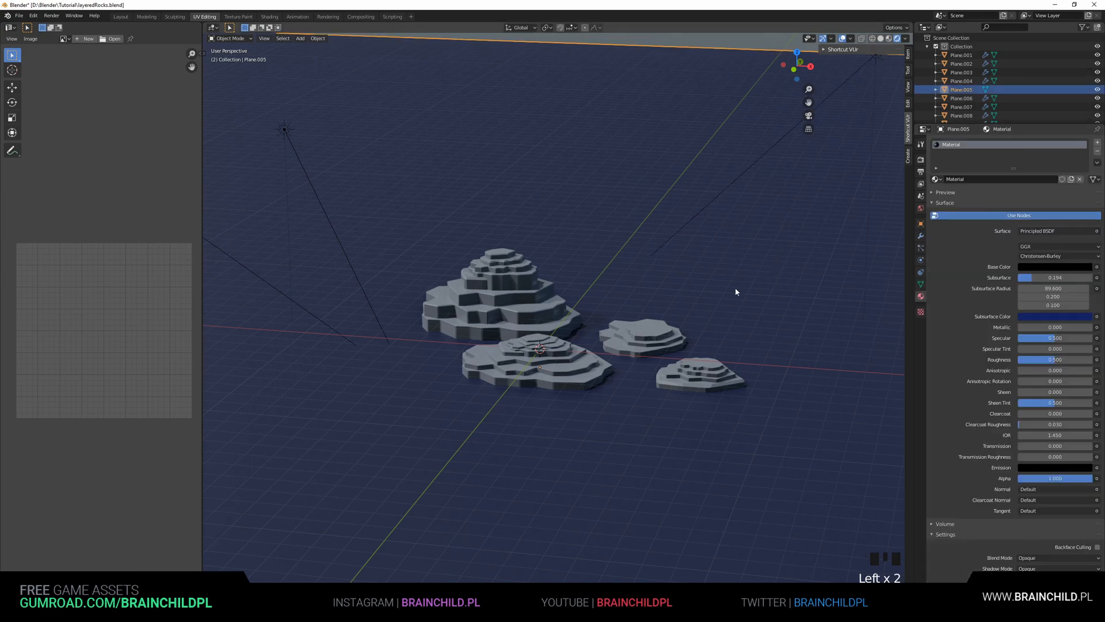
Save the scene file
key("ctrl+s")
scroll(630, 322, "up", 2)
middle_click_drag(772, 140, 702, 194, "shift")
scroll(710, 213, "up", 2)
key("ctrl+s")
scroll(685, 223, "down", 2)
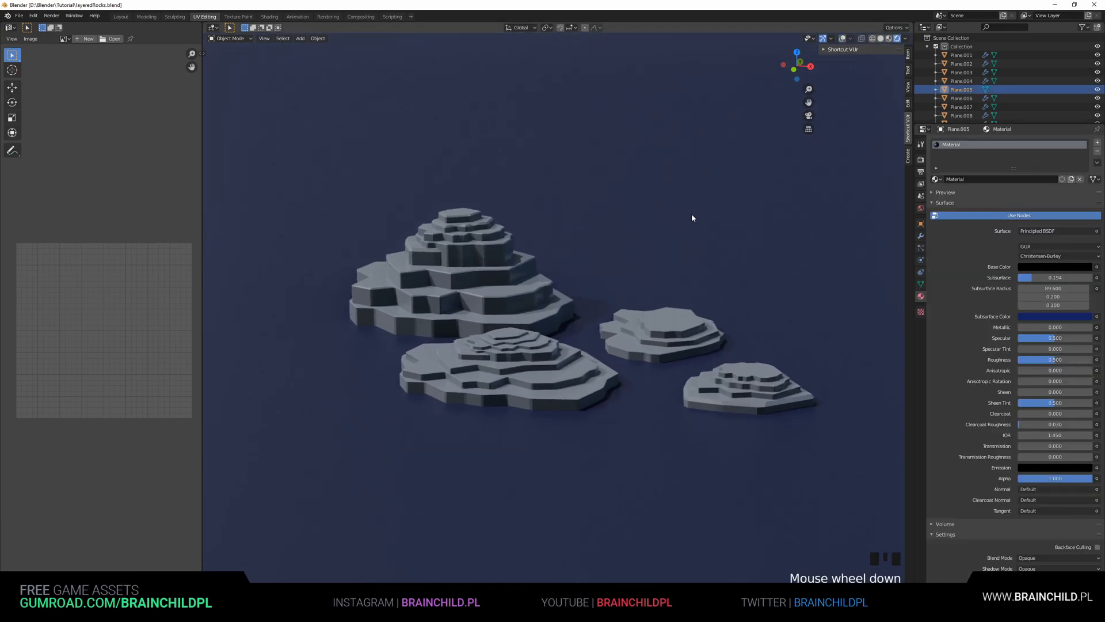
Reduce the Bevel modifier width on two rock layers, setting one to 0.07 m, and save
left_click(478, 232)
left_click(921, 236)
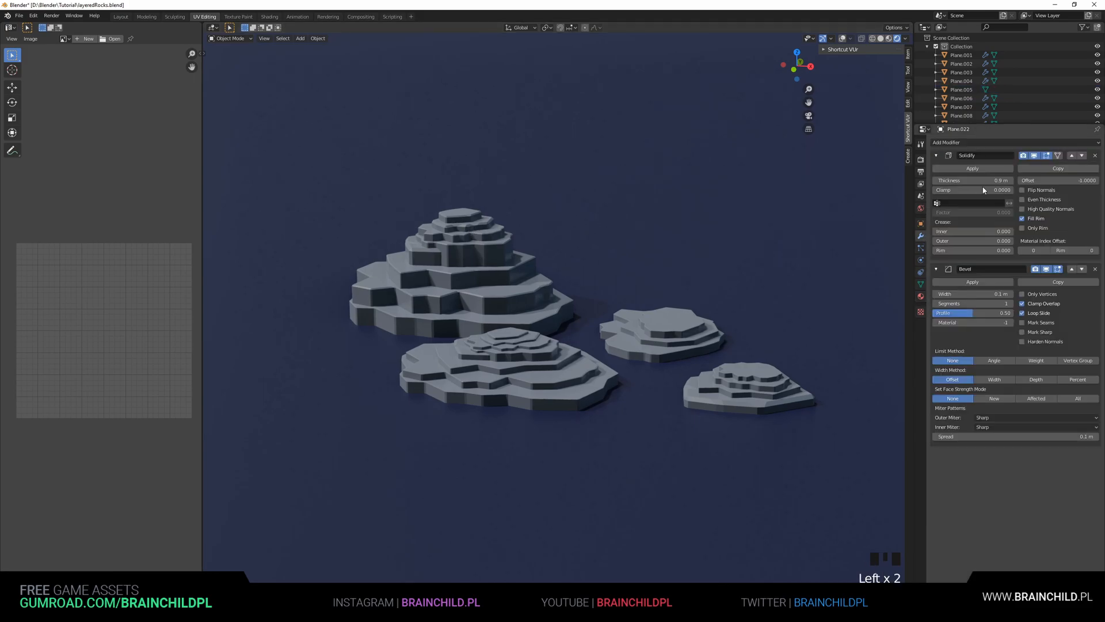
left_click_drag(979, 294, 974, 294)
left_click(472, 219)
left_click_drag(979, 293, 970, 293)
key("ctrl+s")
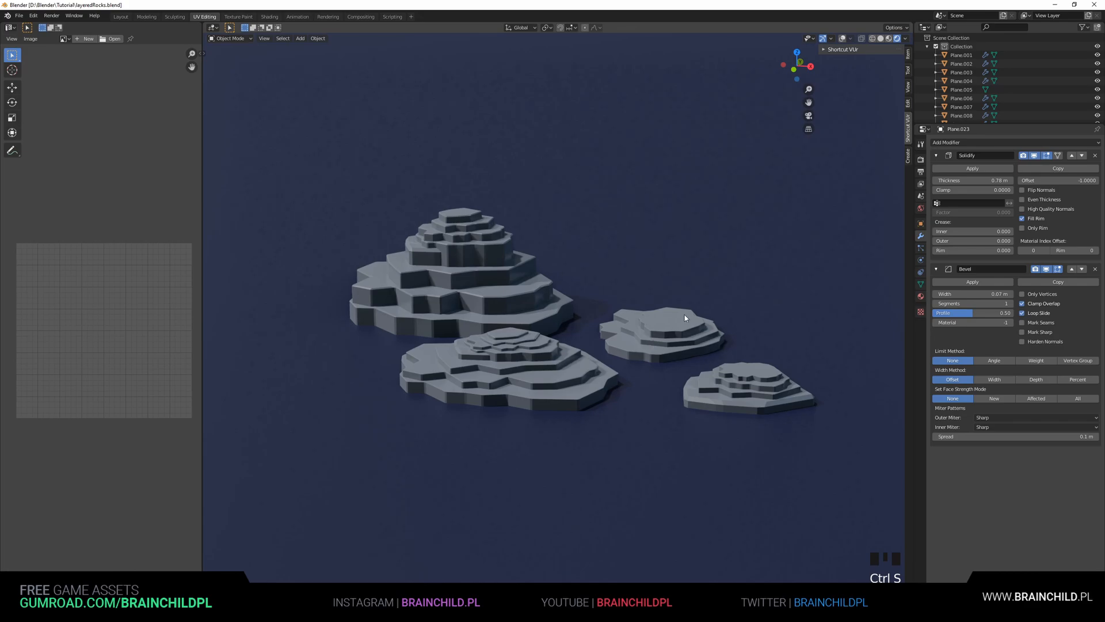
Maximise the viewport to inspect the rock arrangement, then restore the layout
left_click(832, 248)
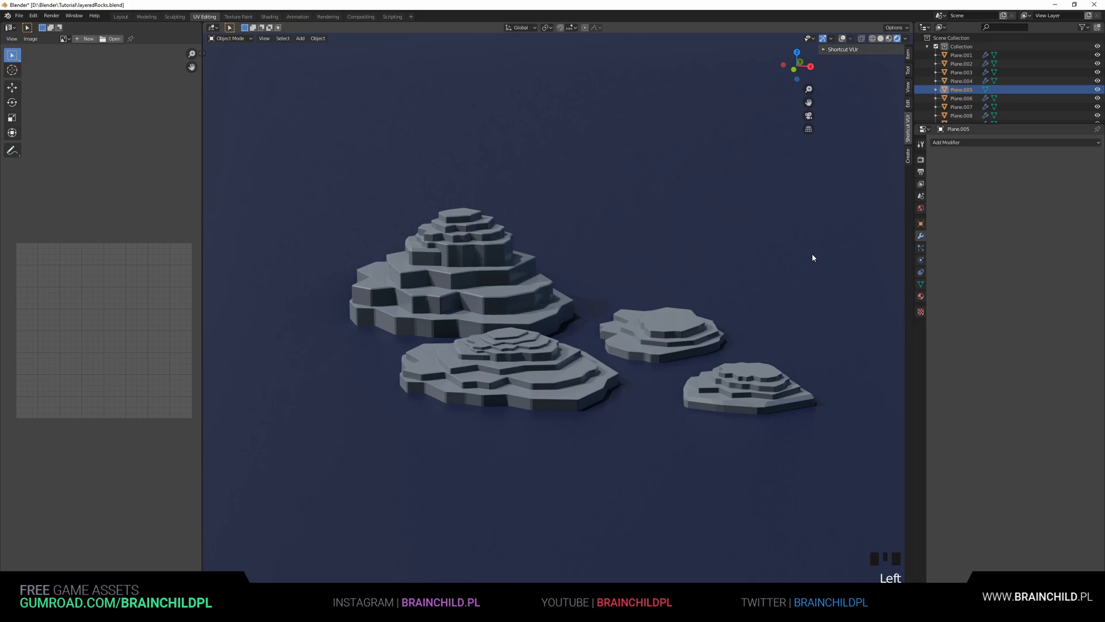
key("ctrl+space")
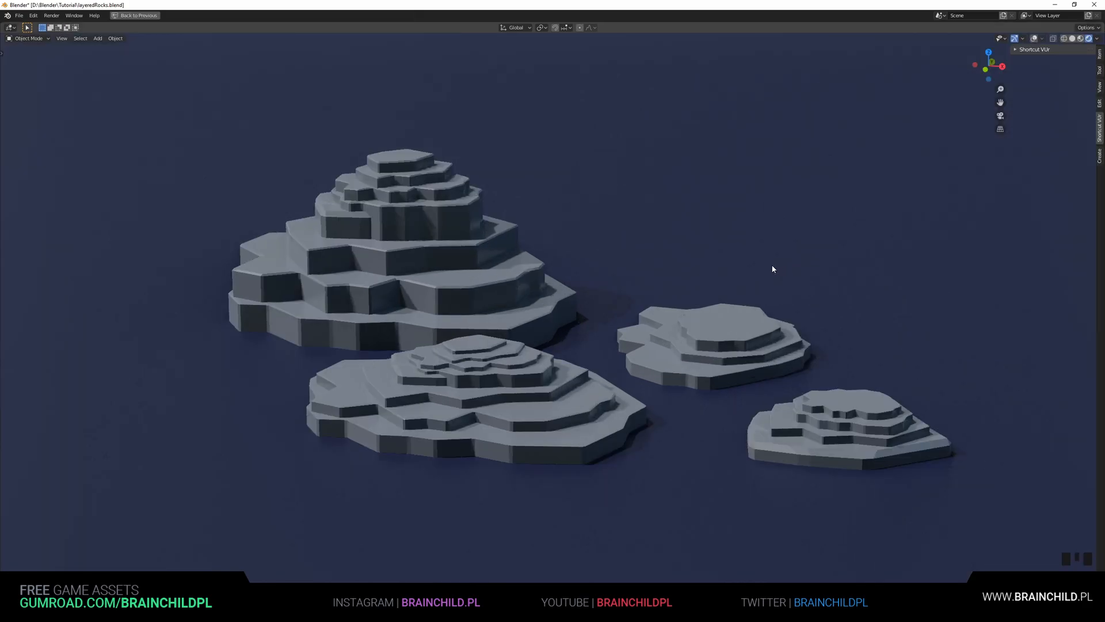
scroll(772, 264, "down", 1)
scroll(754, 280, "down", 2)
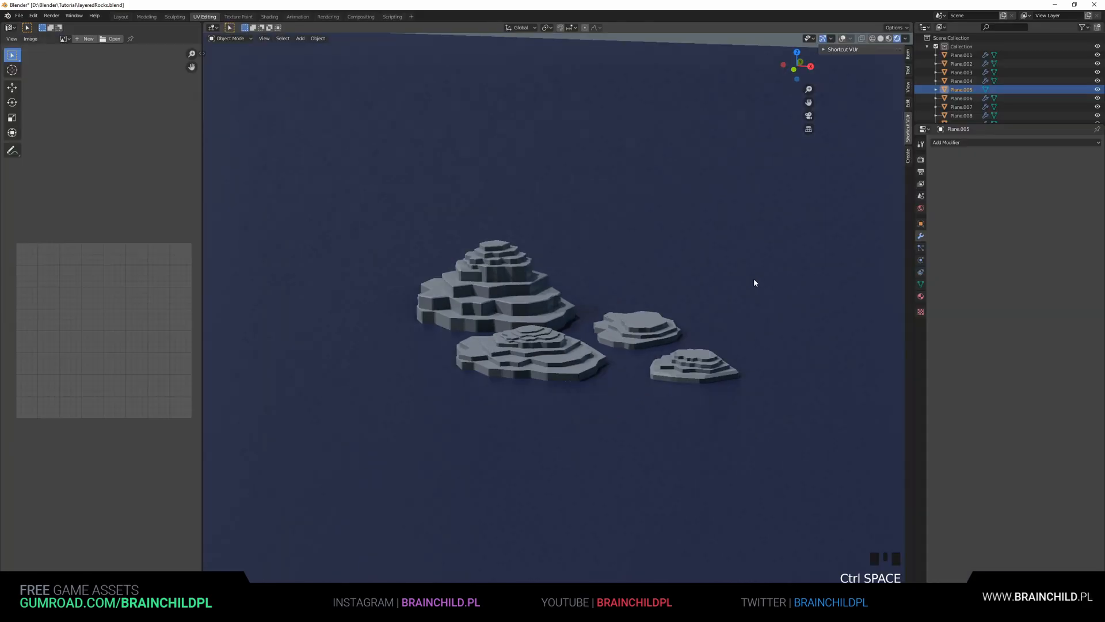
key("ctrl+space")
Enable Bloom in the render settings and lower its knee and radius
left_click(921, 161)
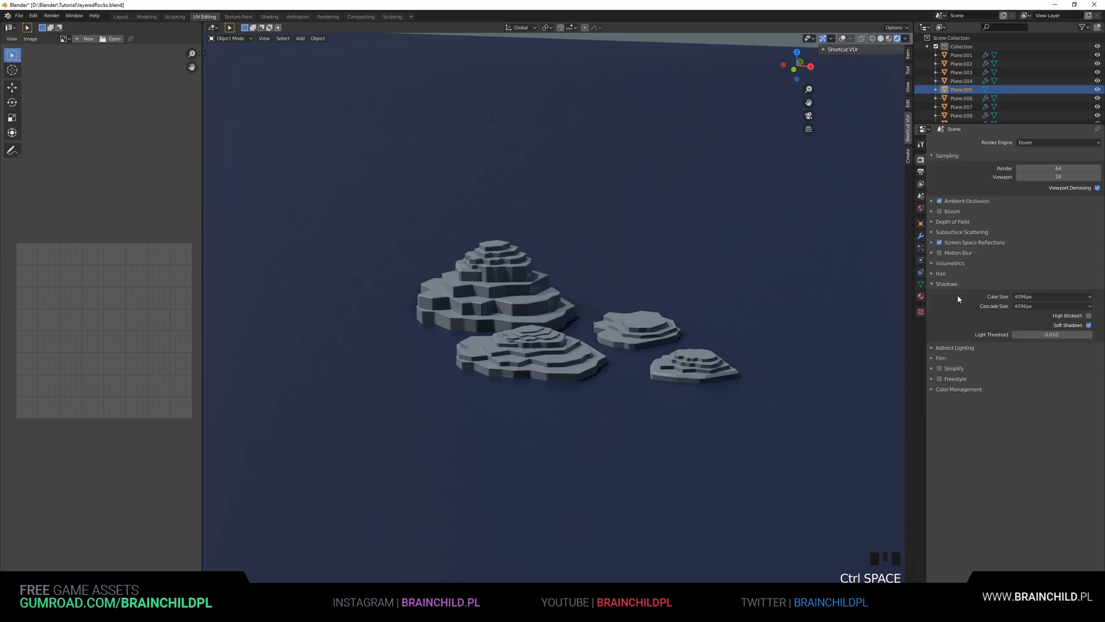
left_click(921, 296)
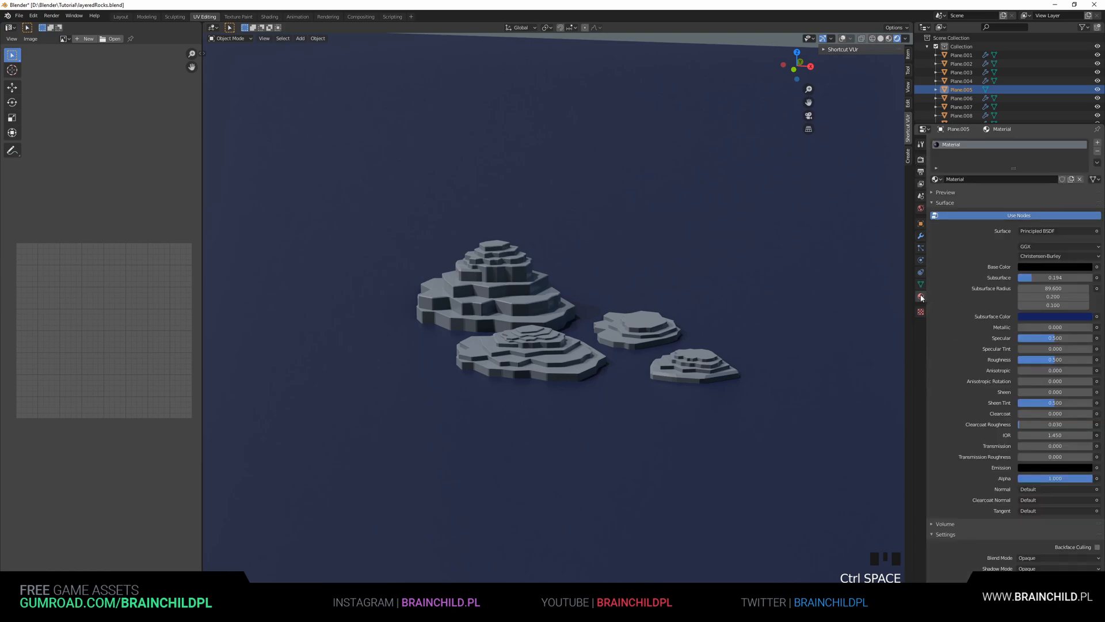
left_click(921, 159)
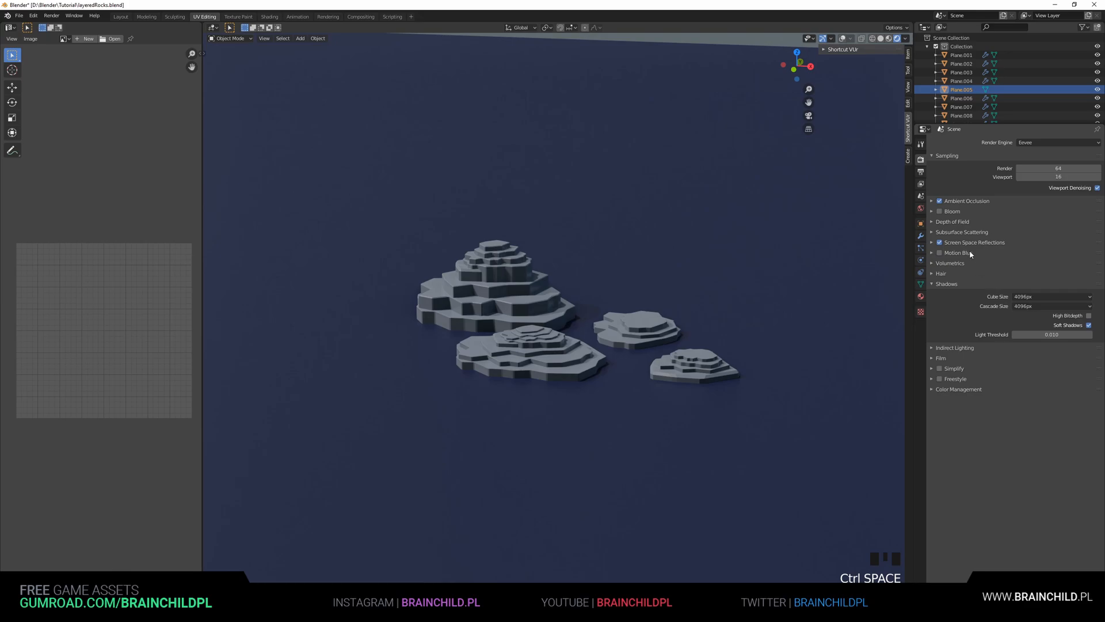
left_click(940, 212)
left_click(933, 212)
left_click_drag(1055, 233, 1016, 243)
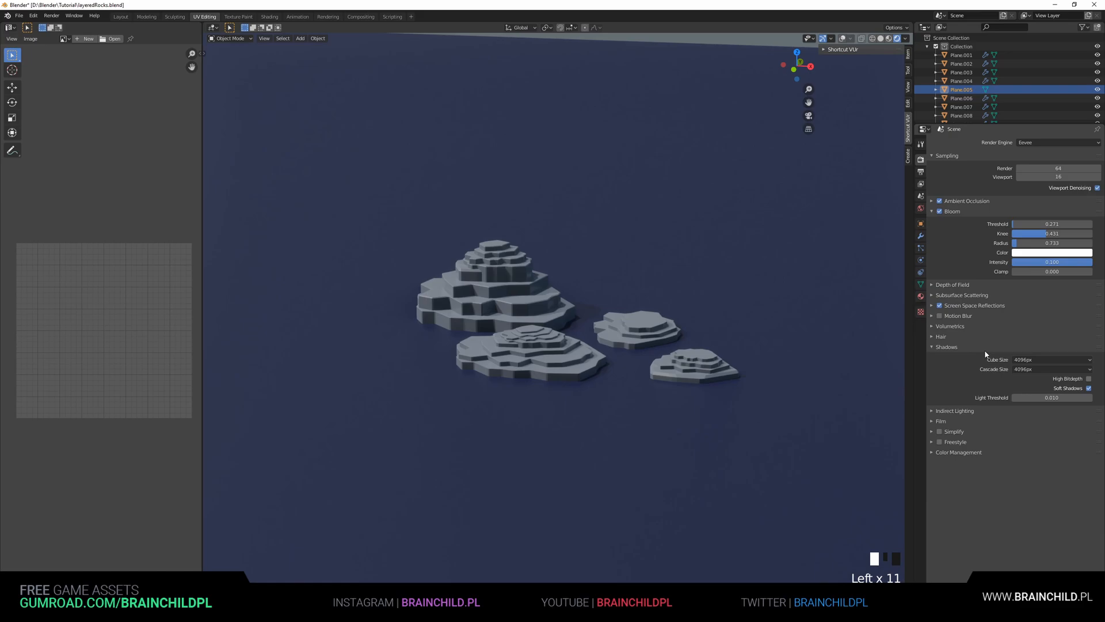
In Color Management, set the Look to Very High Contrast and raise the gamma to 1.477
left_click(945, 453)
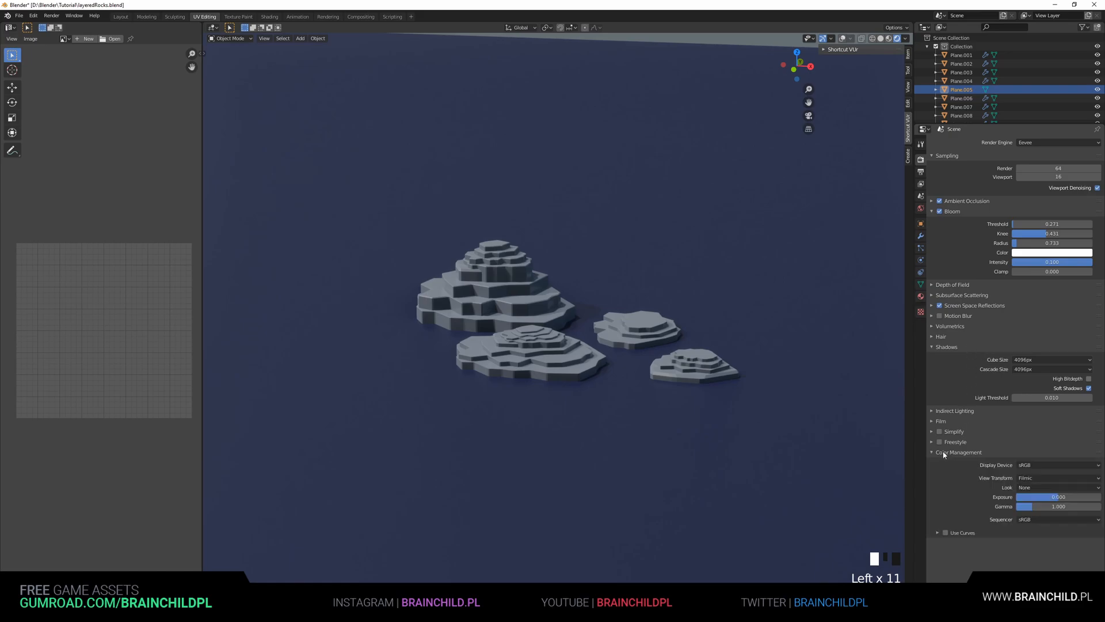
left_click(1030, 477)
left_click(1032, 479)
left_click(1034, 488)
left_click(1038, 507)
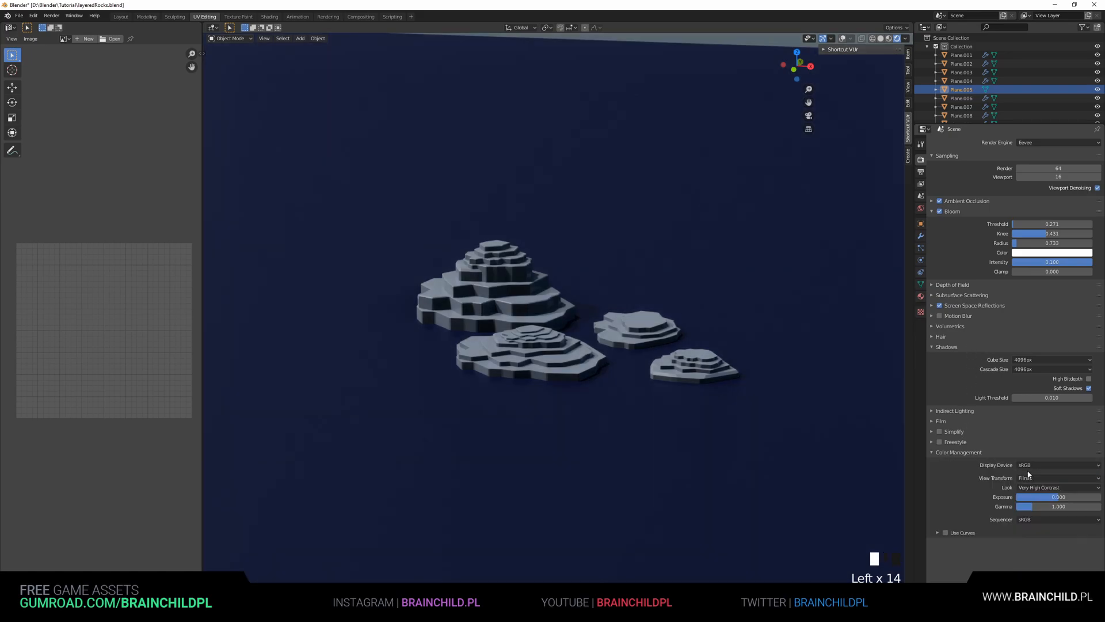
mouse_move(1058, 497)
left_mouse_down()
mouse_move(1031, 497)
mouse_move(1062, 498)
mouse_move(1049, 507)
left_mouse_up()
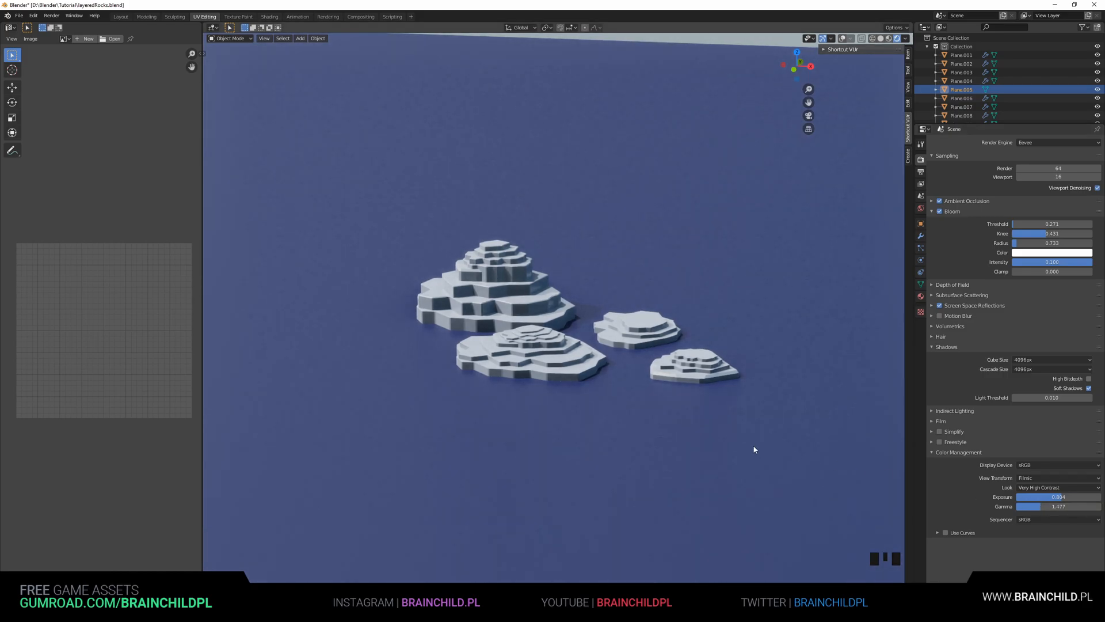
Select a rock and set its material's specular to 0.140 and roughness to 0.277
left_click(635, 340)
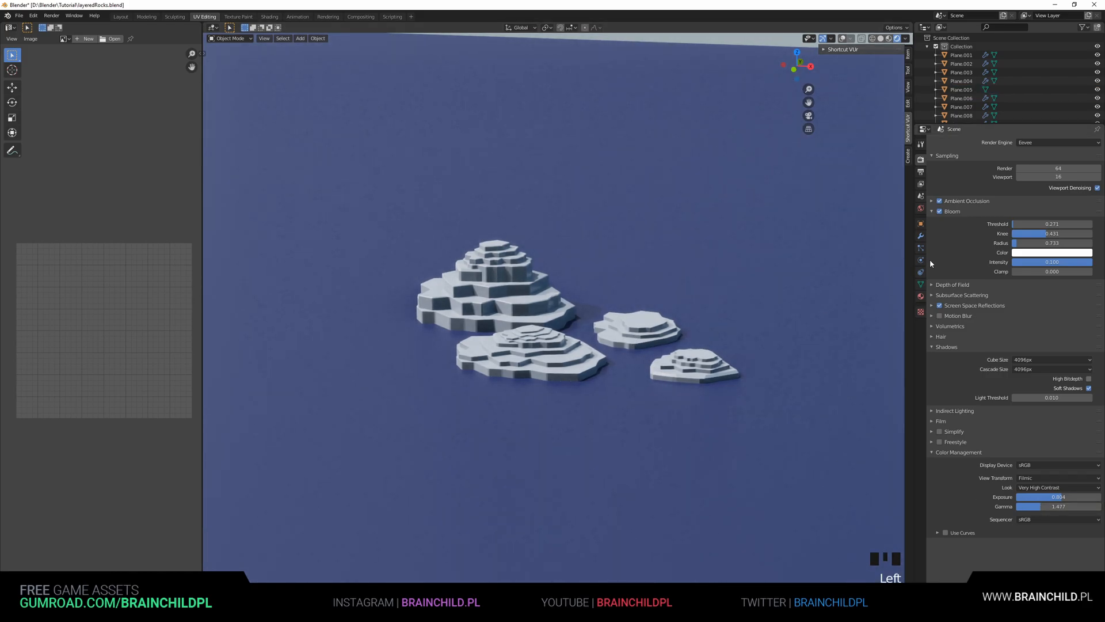
left_click(921, 295)
left_click(1054, 269)
left_click_drag(1038, 337, 1038, 359)
left_click_drag(1054, 289, 1072, 288)
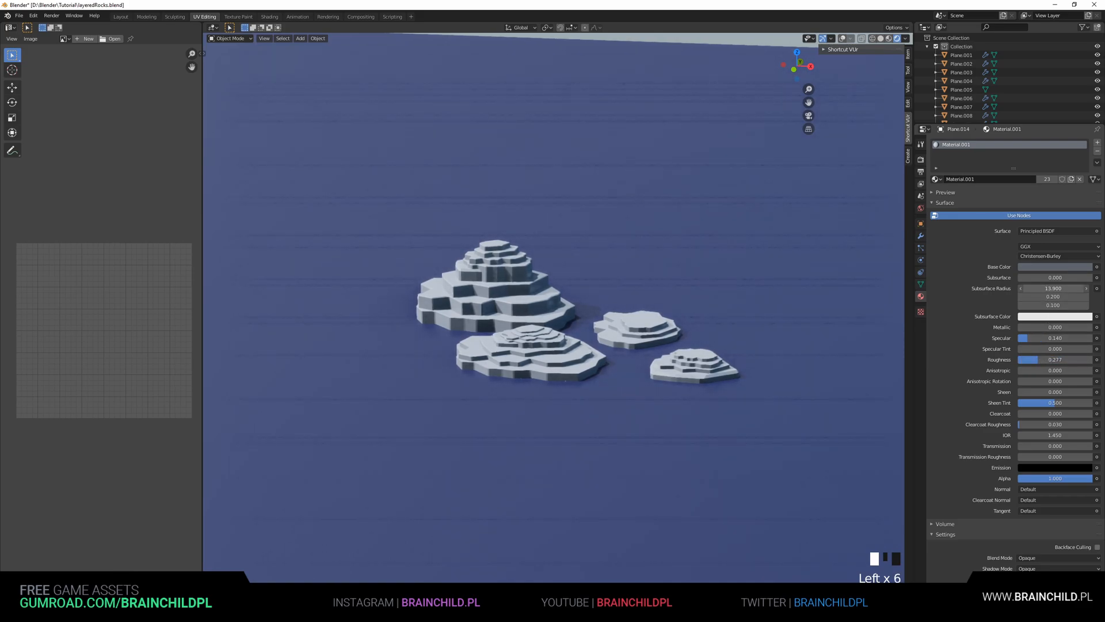
Give the rock material a light blue subsurface colour, subsurface 0.034, and a smaller subsurface radius
left_click(1039, 317)
left_click(1058, 218)
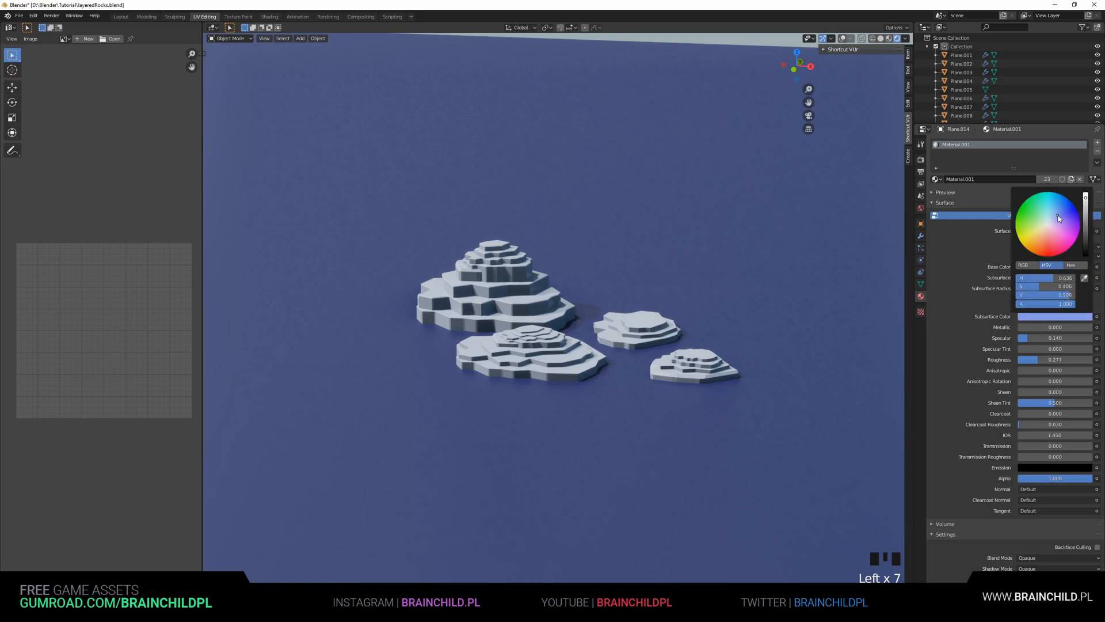
left_click_drag(1055, 289, 1028, 278)
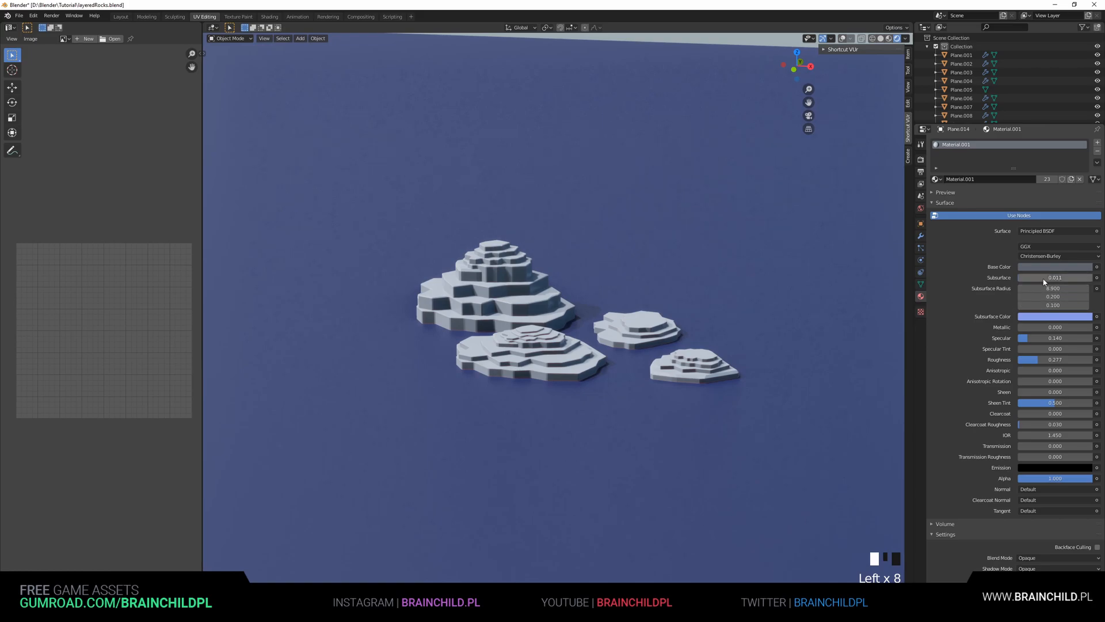
left_click_drag(1056, 278, 1060, 277)
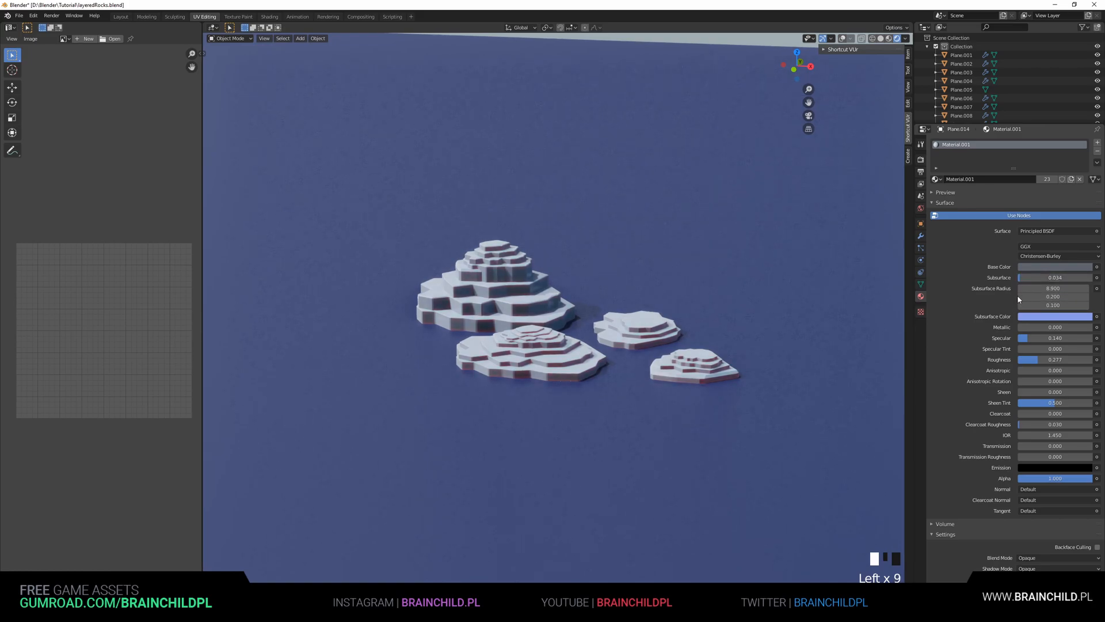
left_click(1043, 316)
left_click_drag(1019, 236, 1056, 213)
left_click_drag(1053, 296, 1030, 288)
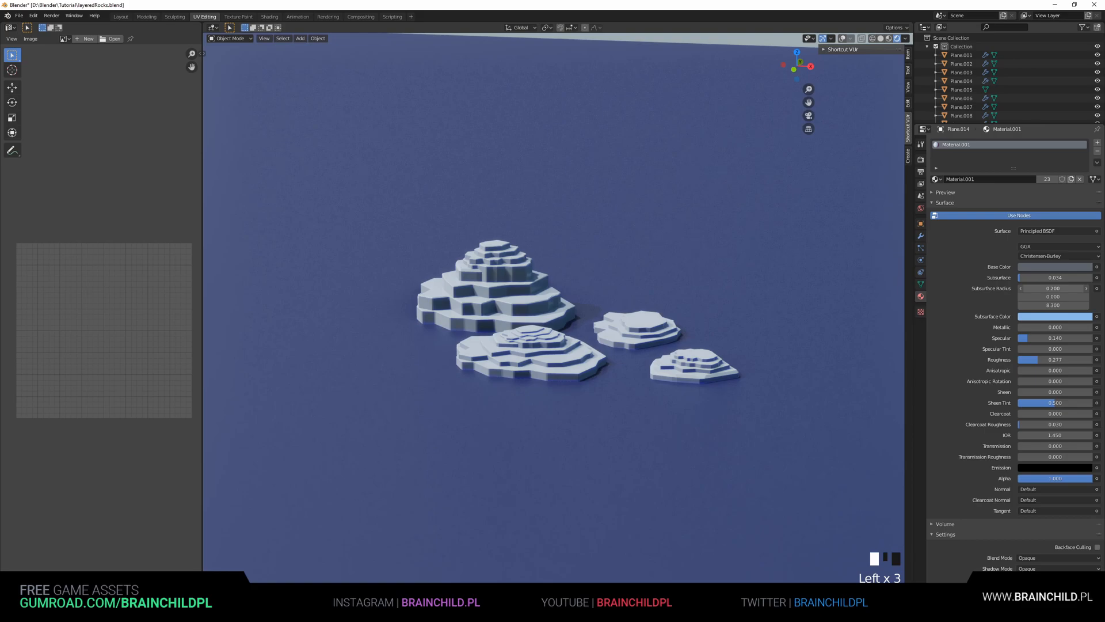
Lower the rock's last subsurface radius value to 4.6, then give the ground plane a dark blue-grey base colour
left_click_drag(1065, 305, 1050, 305)
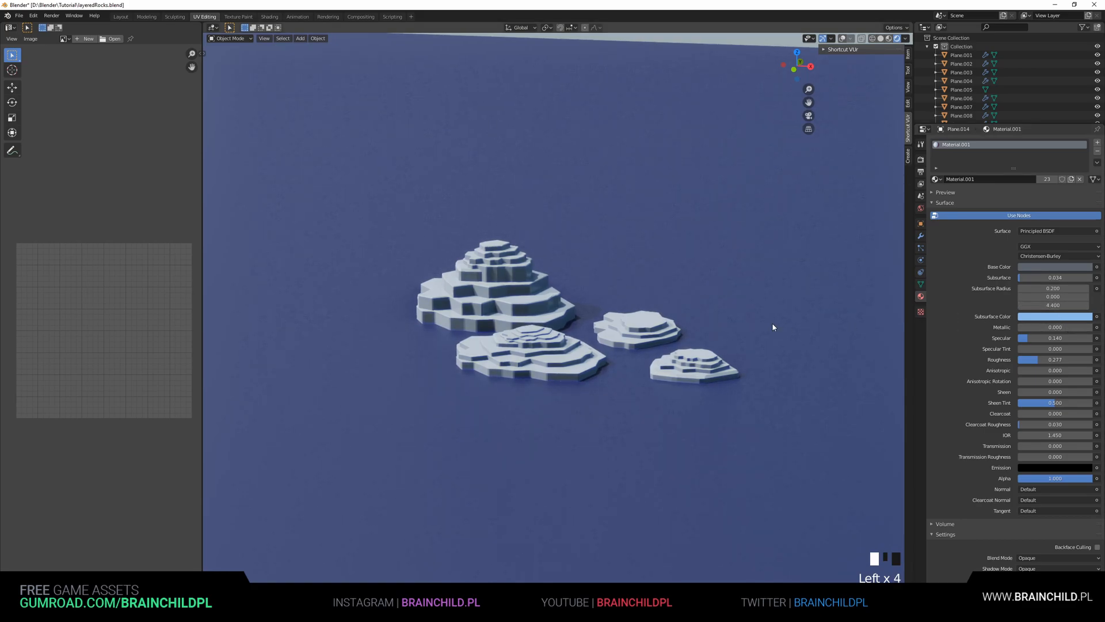
left_click(962, 90)
left_click(1055, 267)
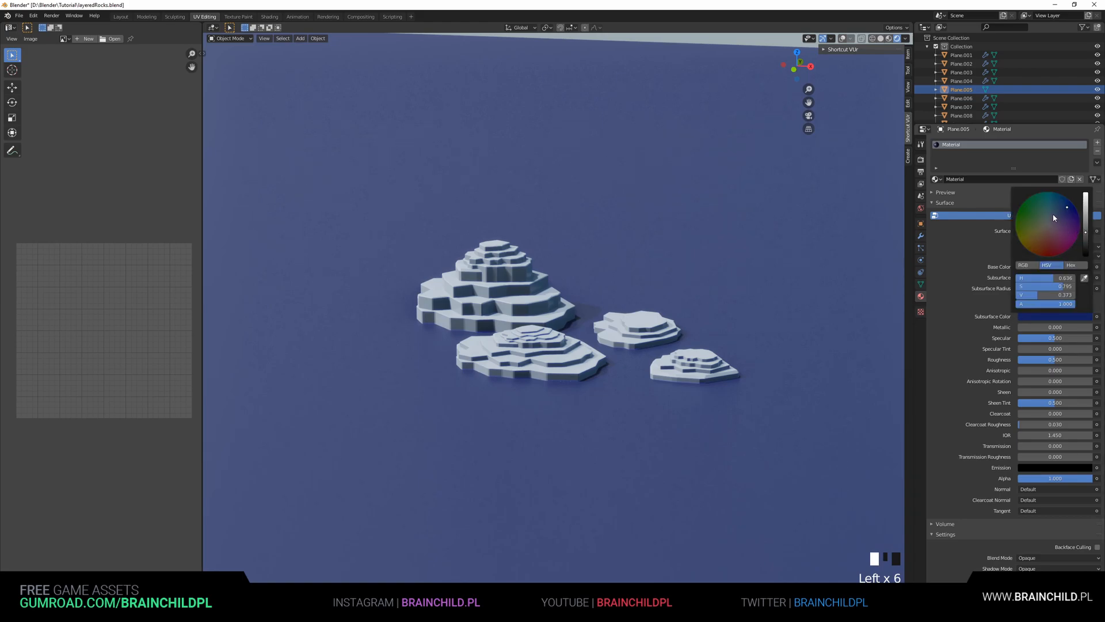
left_click(1055, 217)
left_click_drag(1086, 249, 1088, 241)
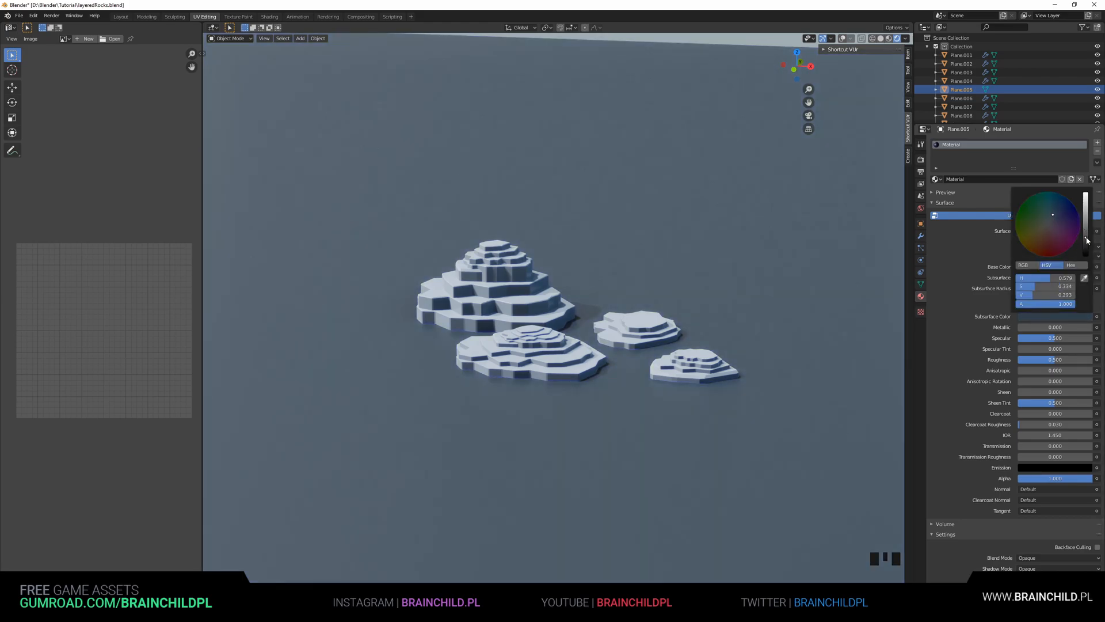
Open the sidebar's View panel and raise the viewport focal length to 247 mm
middle_click_drag(834, 274, 789, 303)
scroll(772, 305, "up", 3)
scroll(856, 283, "down", 2)
scroll(789, 303, "up", 1)
scroll(788, 305, "down", 1)
scroll(822, 205, "down", 1)
mouse_move(823, 205)
middle_mouse_down("shift")
mouse_move(826, 185)
mouse_move(836, 189)
middle_mouse_up("shift")
scroll(829, 173, "up", 2)
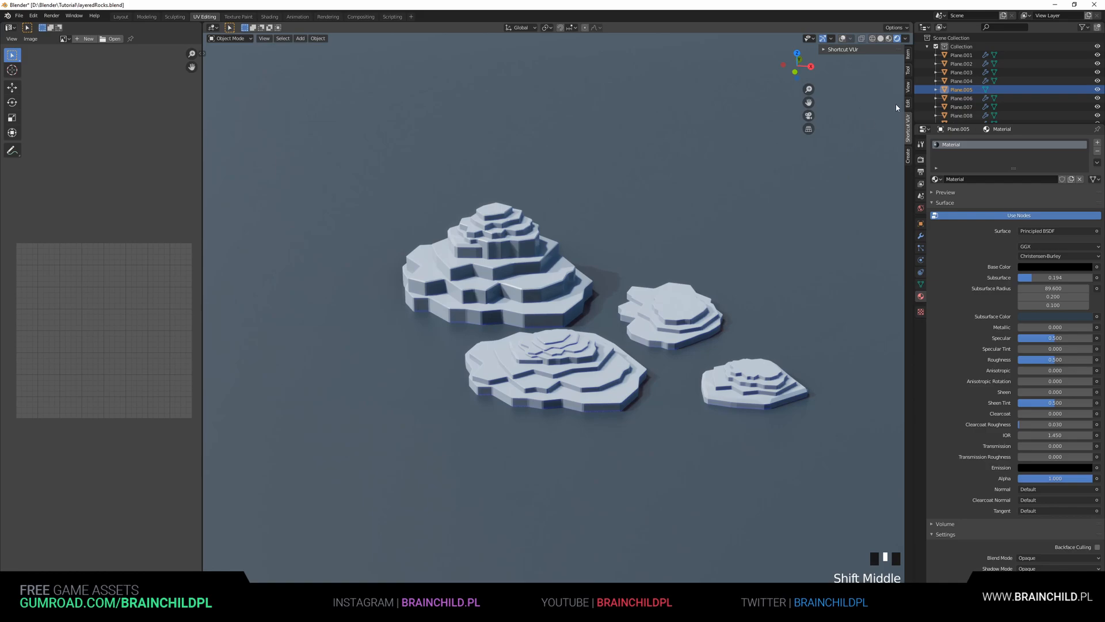
left_click(908, 72)
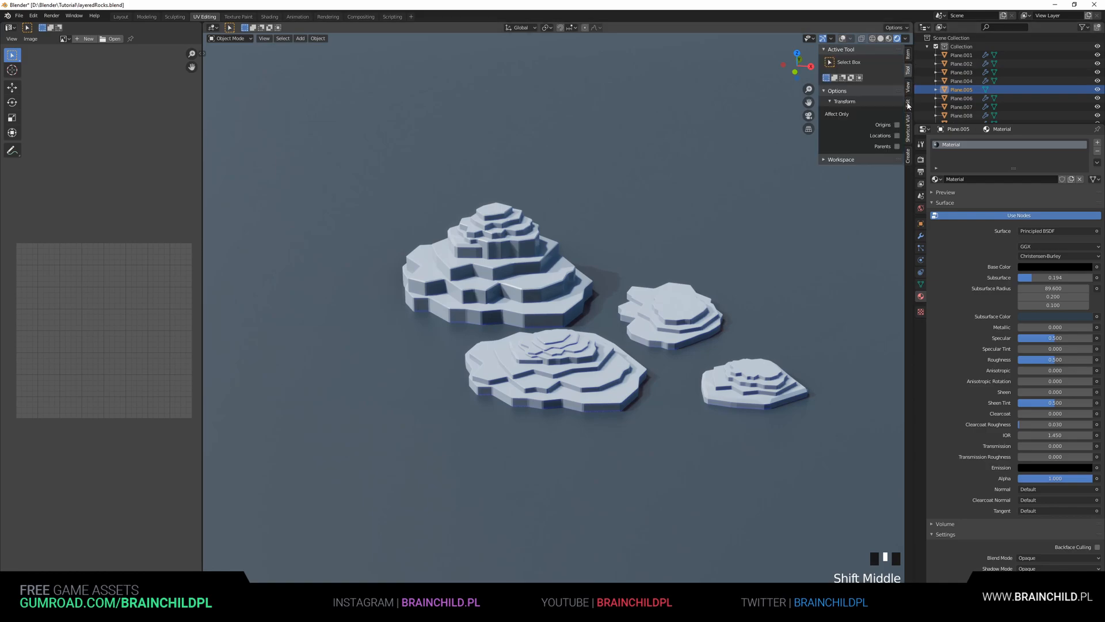
left_click(909, 88)
left_click_drag(885, 61, 944, 61)
Rotate both sun lamps around the Z axis to change the direction of the light on the rocks
scroll(562, 155, "down", 3)
scroll(568, 159, "up", 2)
middle_click_drag(550, 179, 593, 158)
scroll(446, 193, "down", 5)
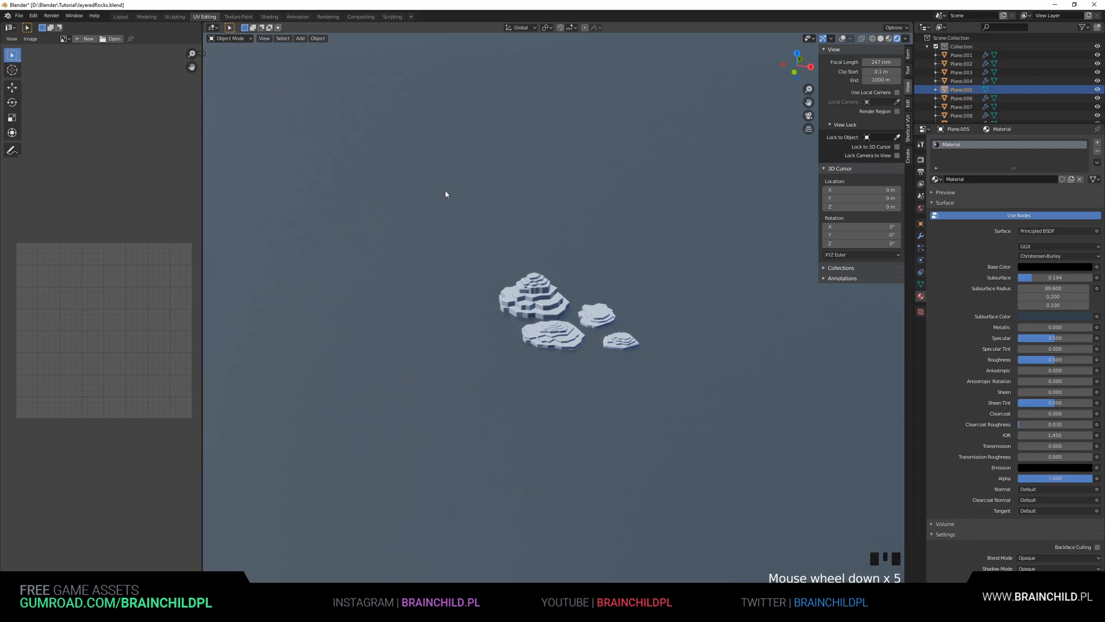
scroll(575, 166, "up", 3)
left_click(842, 38)
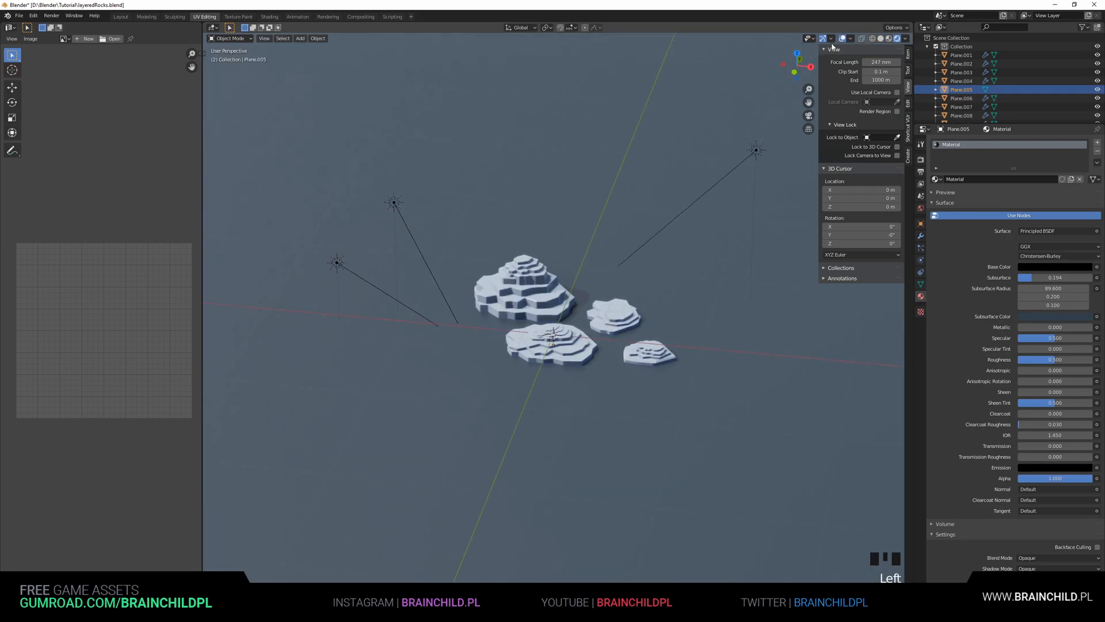
left_click(343, 259)
key("r")
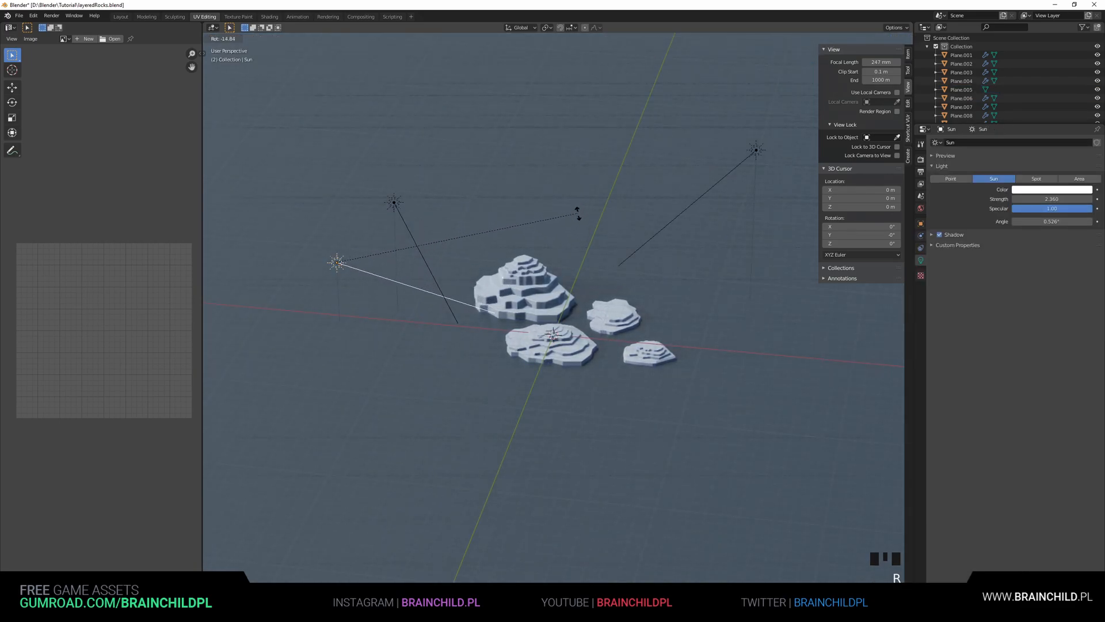
key("z")
left_click(484, 331)
key("r")
left_click(505, 283)
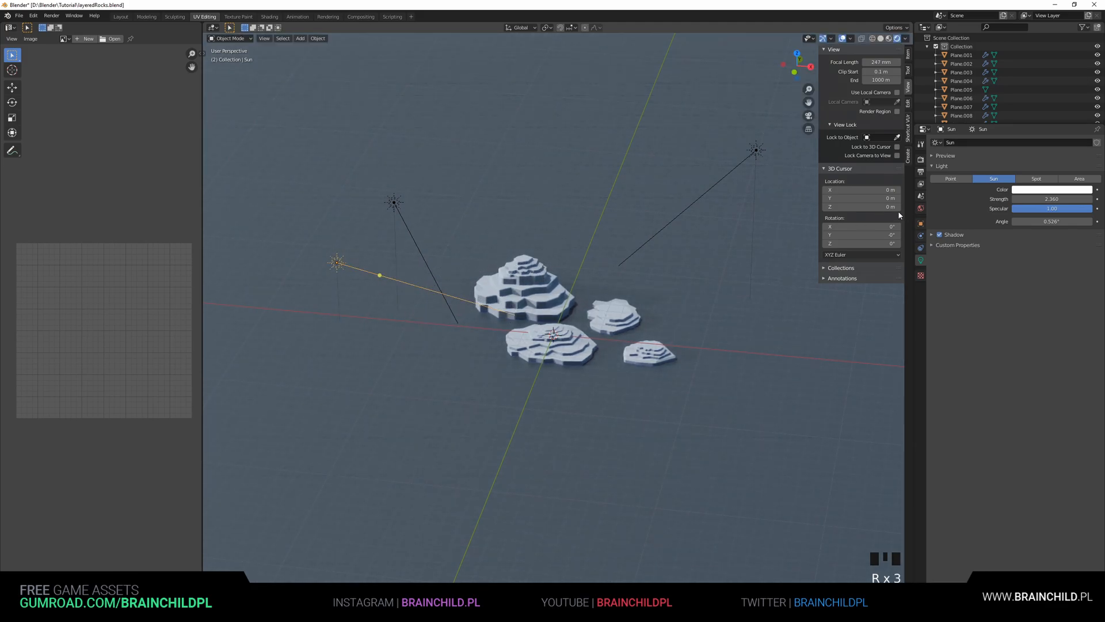
left_click(392, 211)
key("r")
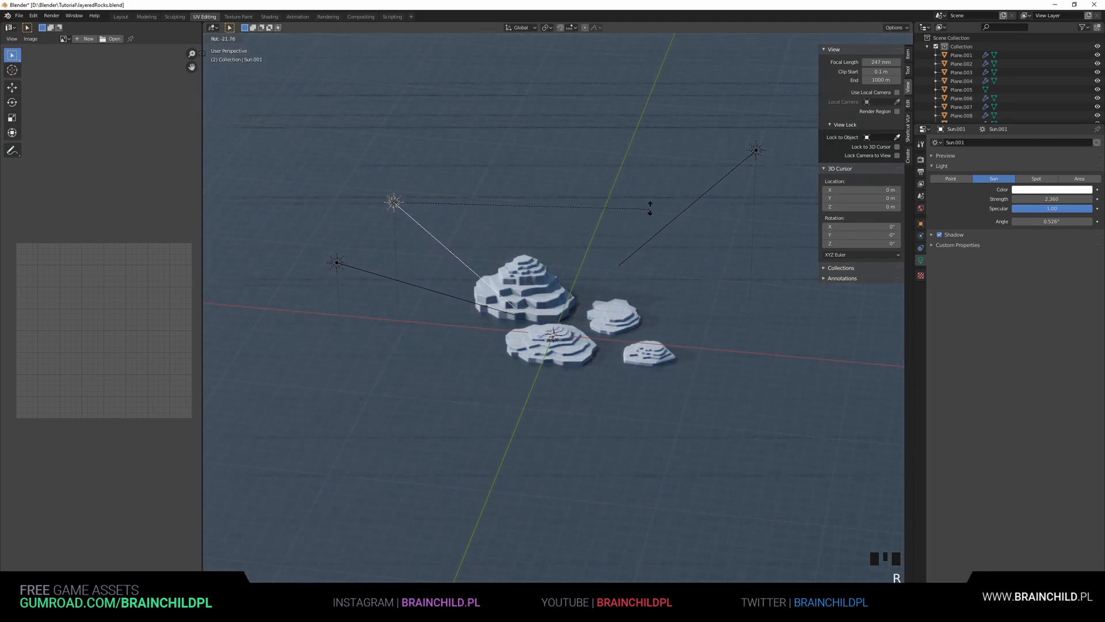
left_click(661, 177)
Set the ground plane material's specular and roughness to 0 and lighten its blue-grey base colour
scroll(661, 181, "up", 3)
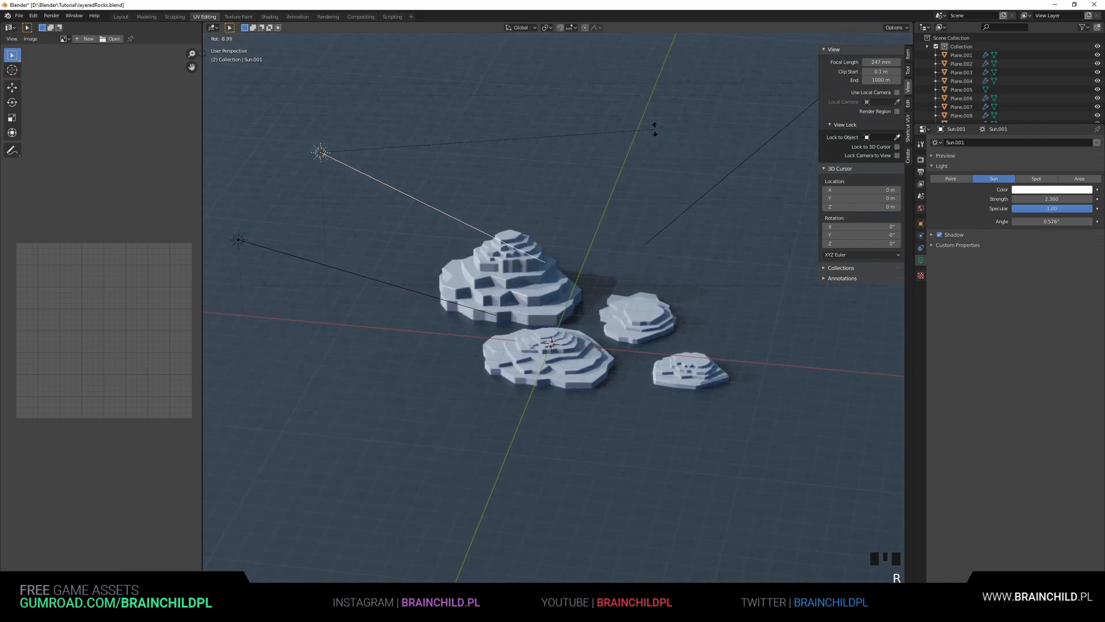
left_click(776, 213)
middle_click_drag(776, 213, 710, 239)
left_click(749, 312)
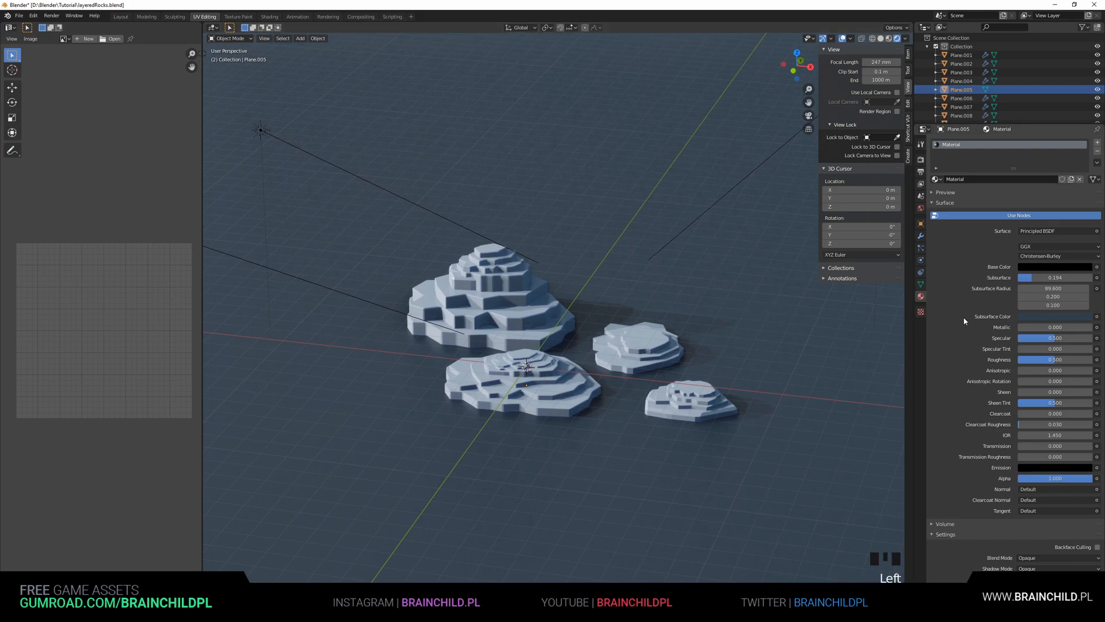
left_click_drag(1027, 344, 992, 343)
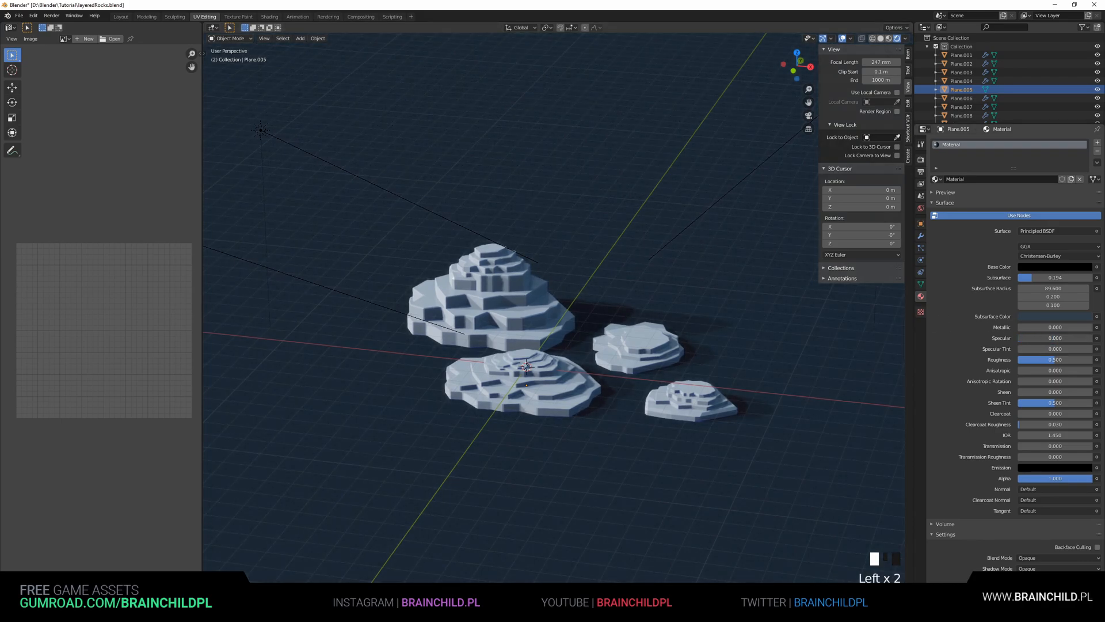
left_click_drag(1059, 360, 1013, 359)
left_click(1056, 267)
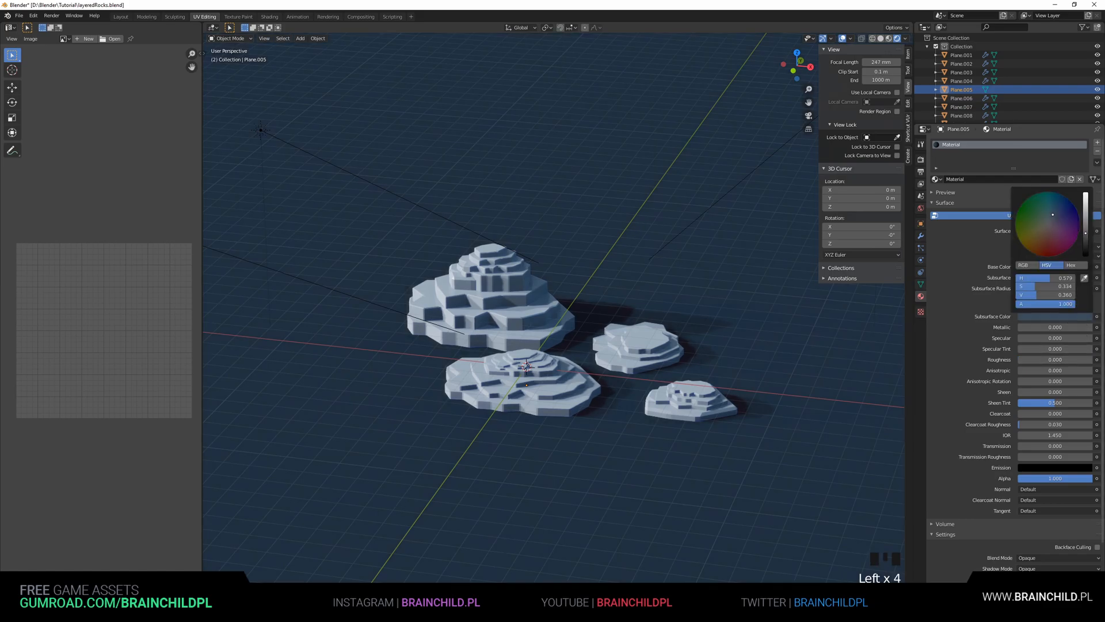
left_click_drag(1086, 233, 1085, 223)
left_click(1052, 221)
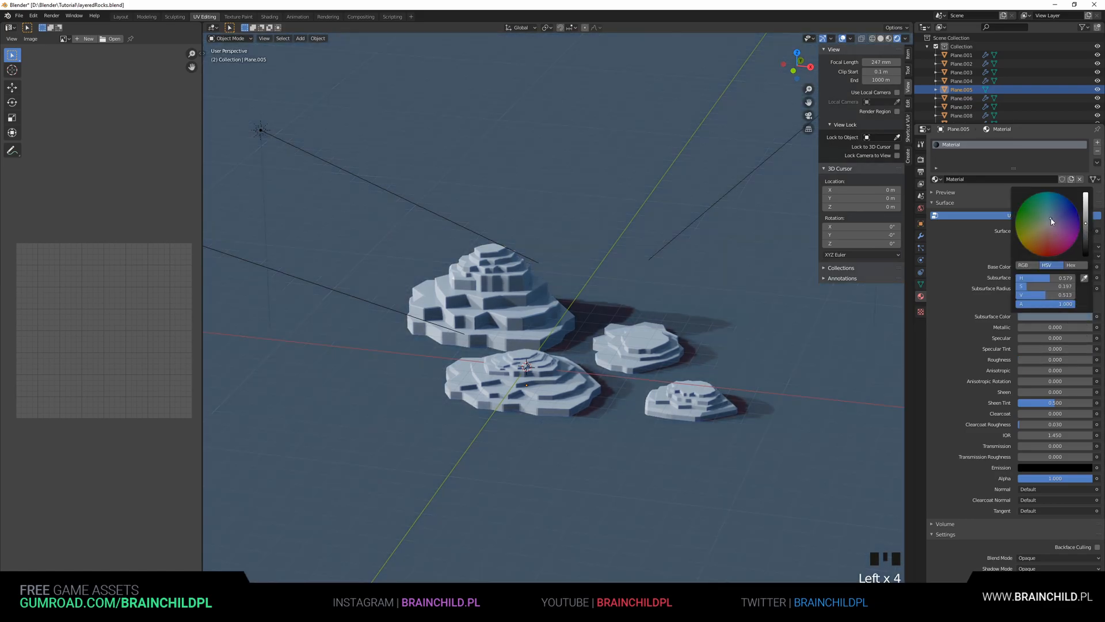
Preview the scene in a maximized viewport without overlays
key("ctrl+space")
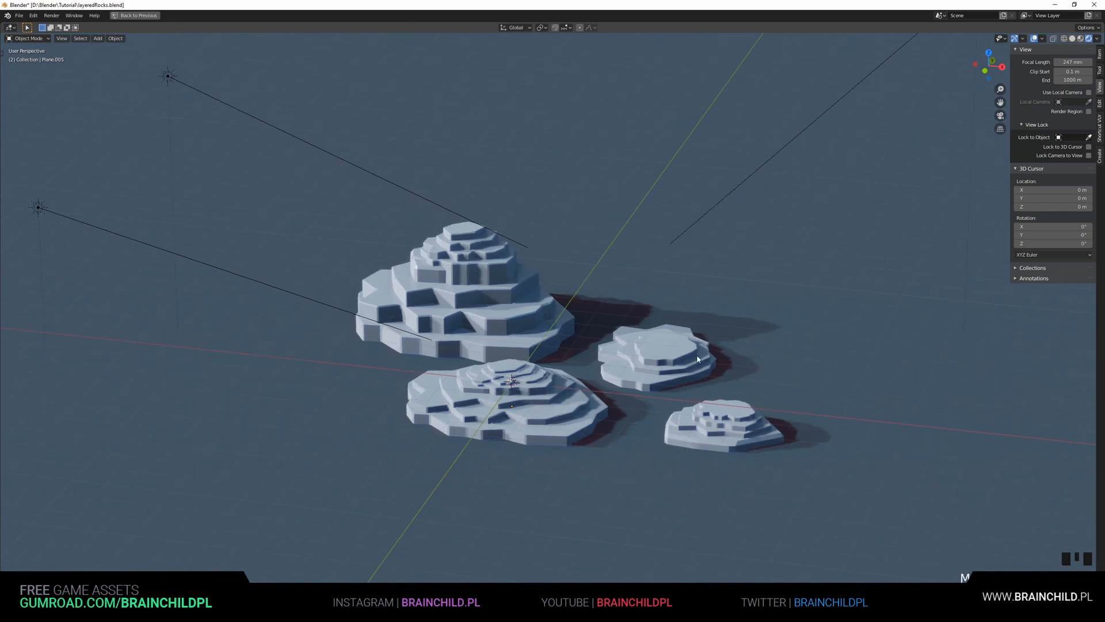
left_click(1033, 39)
middle_click_drag(719, 234, 709, 200, "shift")
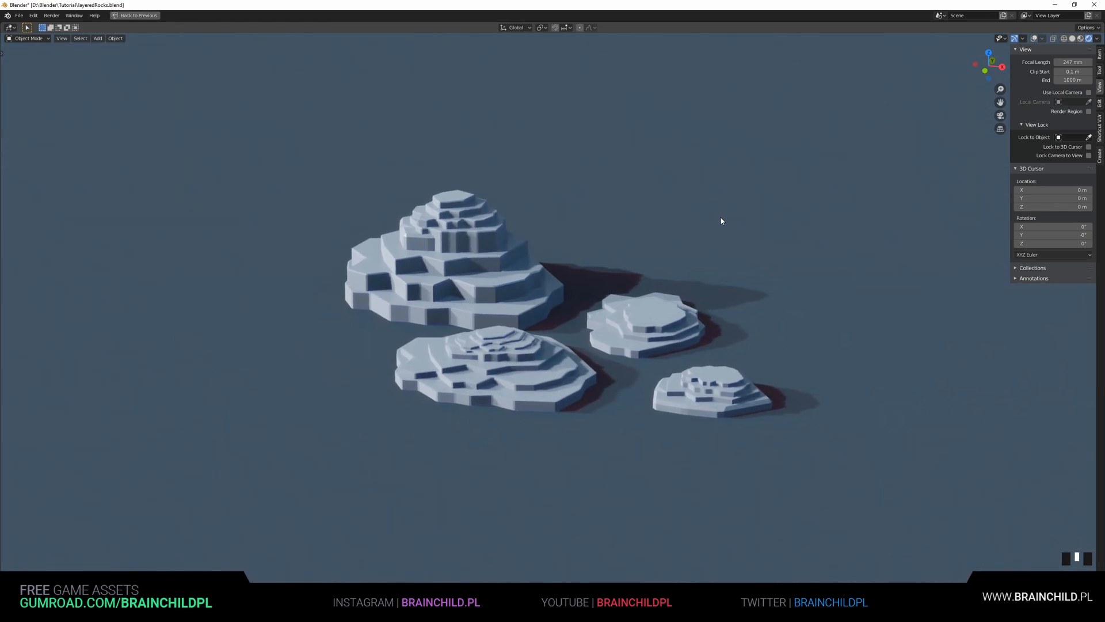
key("ctrl+space")
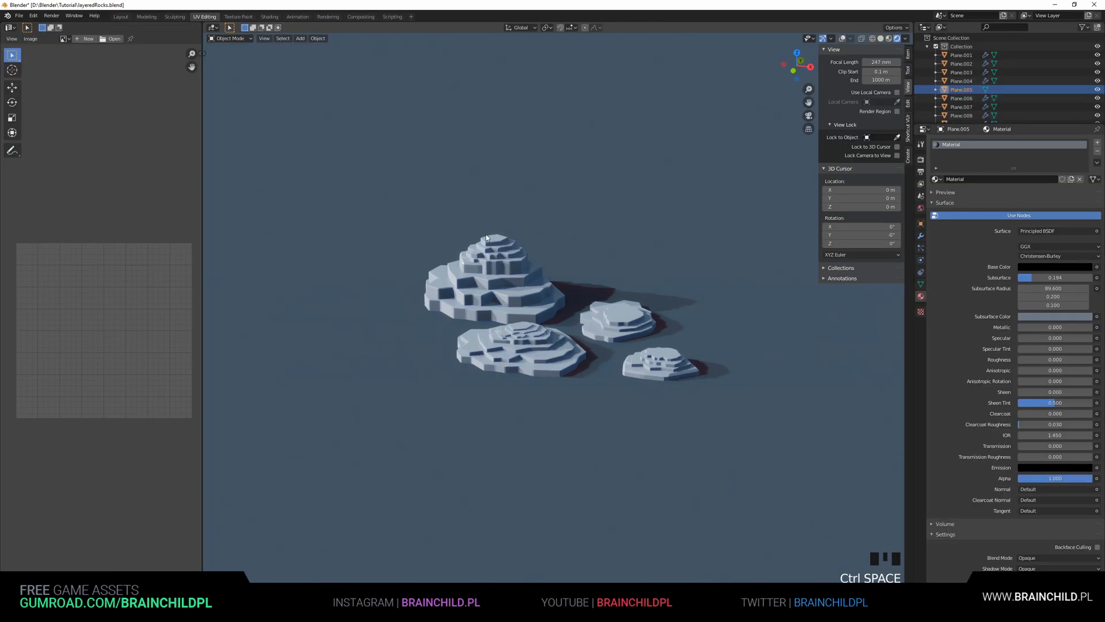
scroll(489, 230, "down", 3)
left_click(842, 38)
Select the second sun lamp, undo its last change, and widen its angle slightly
left_click(410, 213)
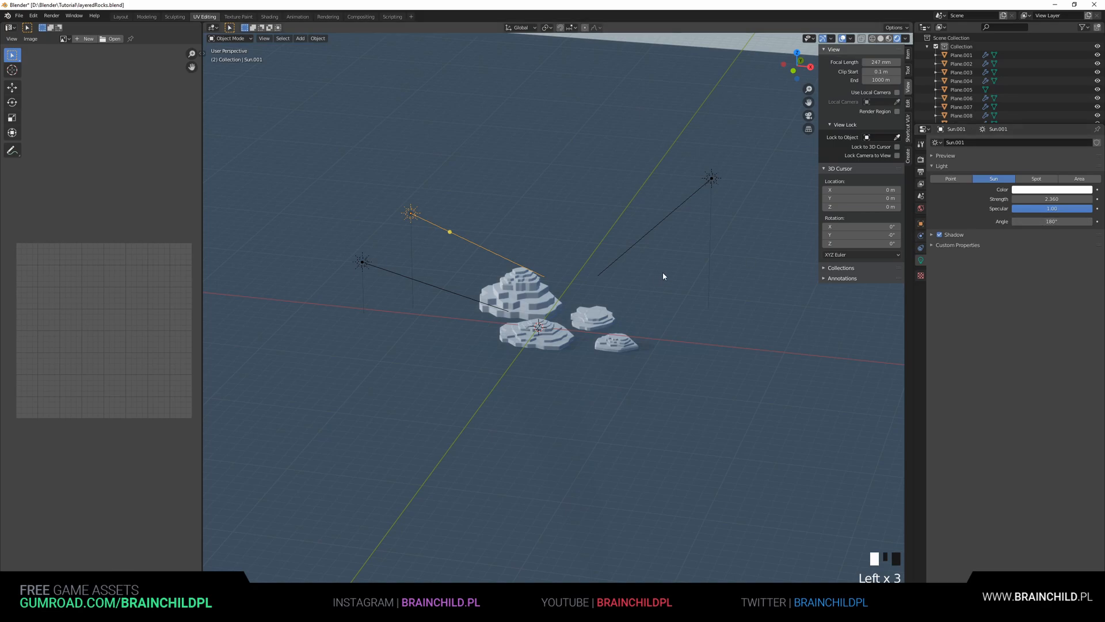
scroll(599, 285, "up", 3)
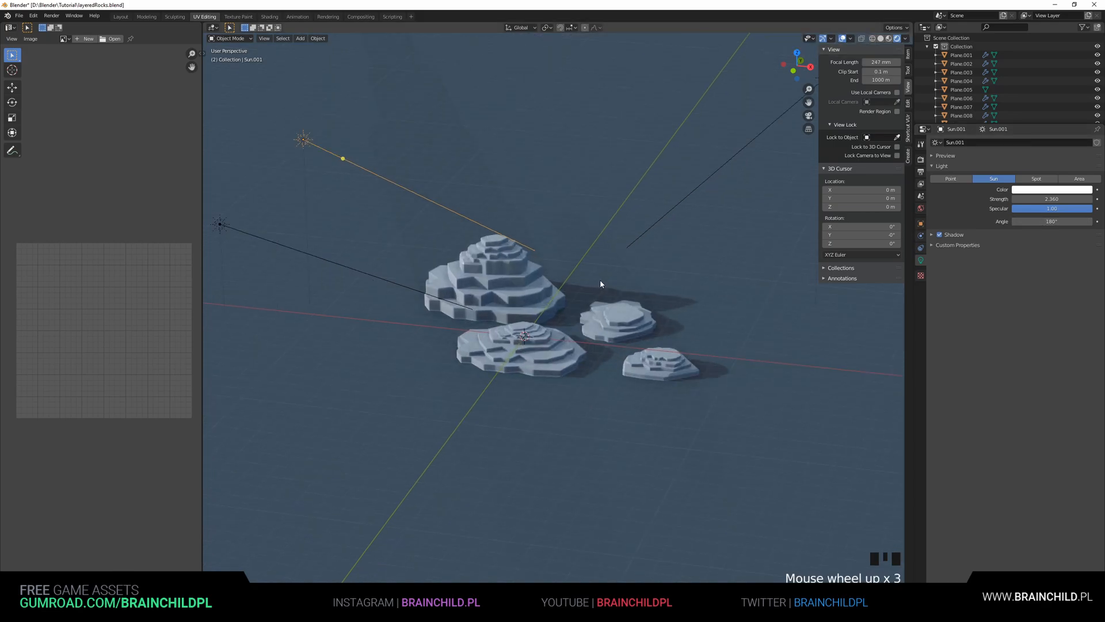
key("ctrl+z")
middle_click_drag(571, 263, 578, 276, "shift")
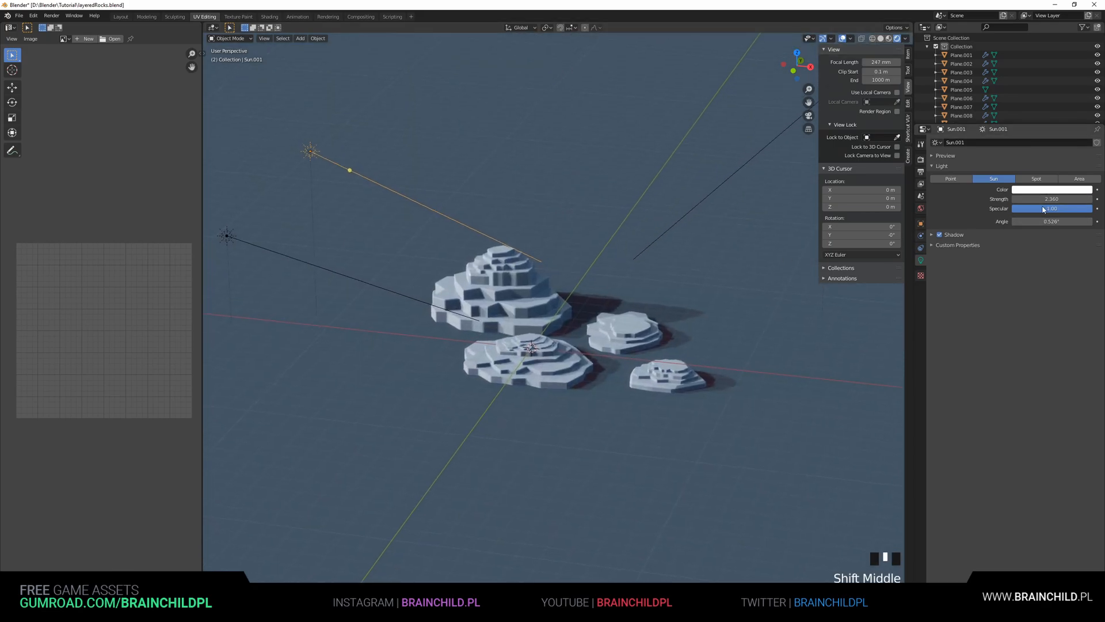
left_click_drag(1052, 221, 1060, 221)
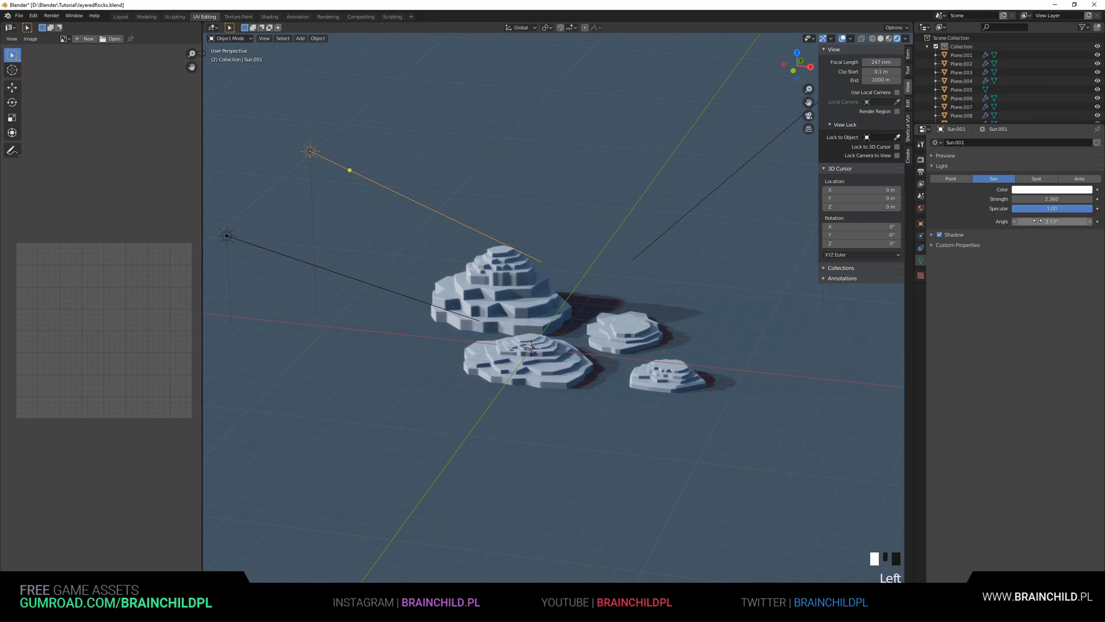
Set the first sun lamp's angle to 5.83° and the second sun lamp's angle to 25.2°
left_click(228, 237)
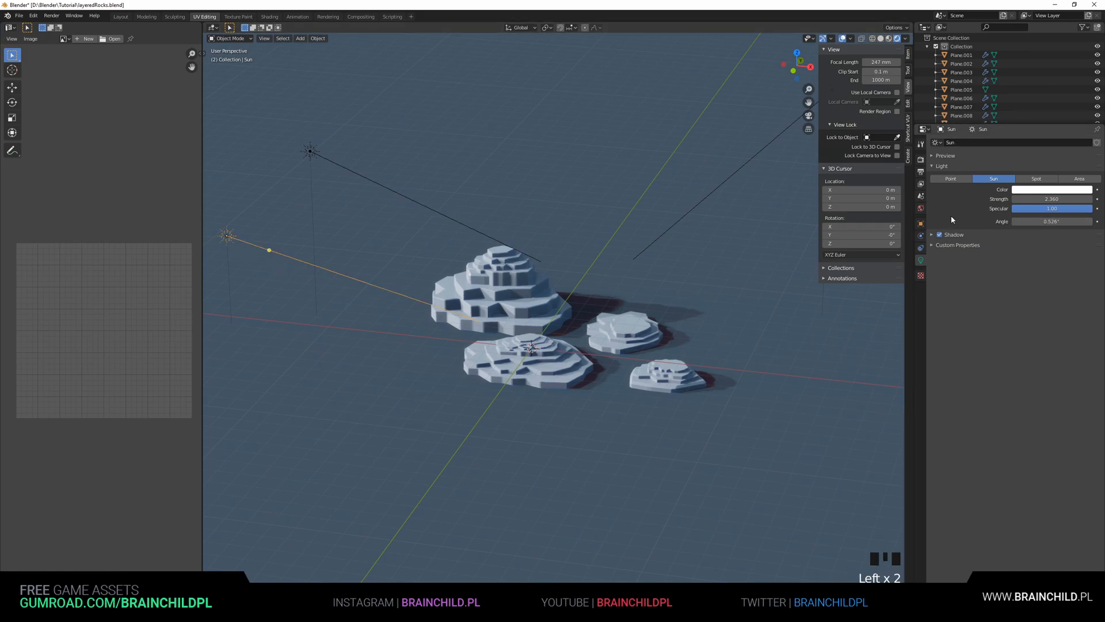
left_click_drag(1052, 221, 1067, 222)
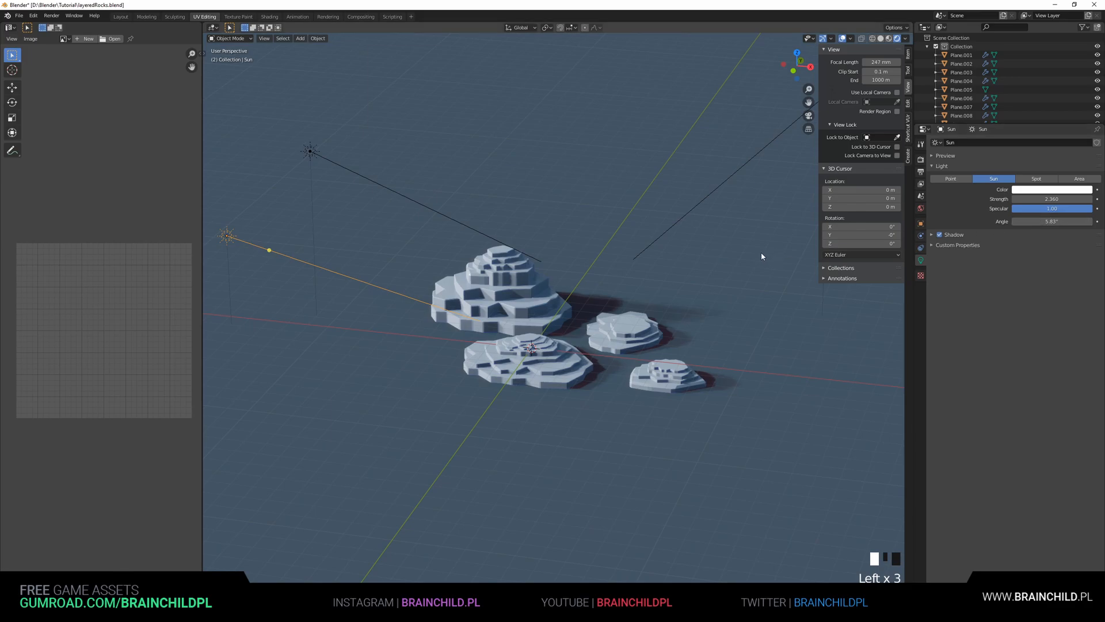
left_click(310, 151)
left_click_drag(1044, 221, 1072, 221)
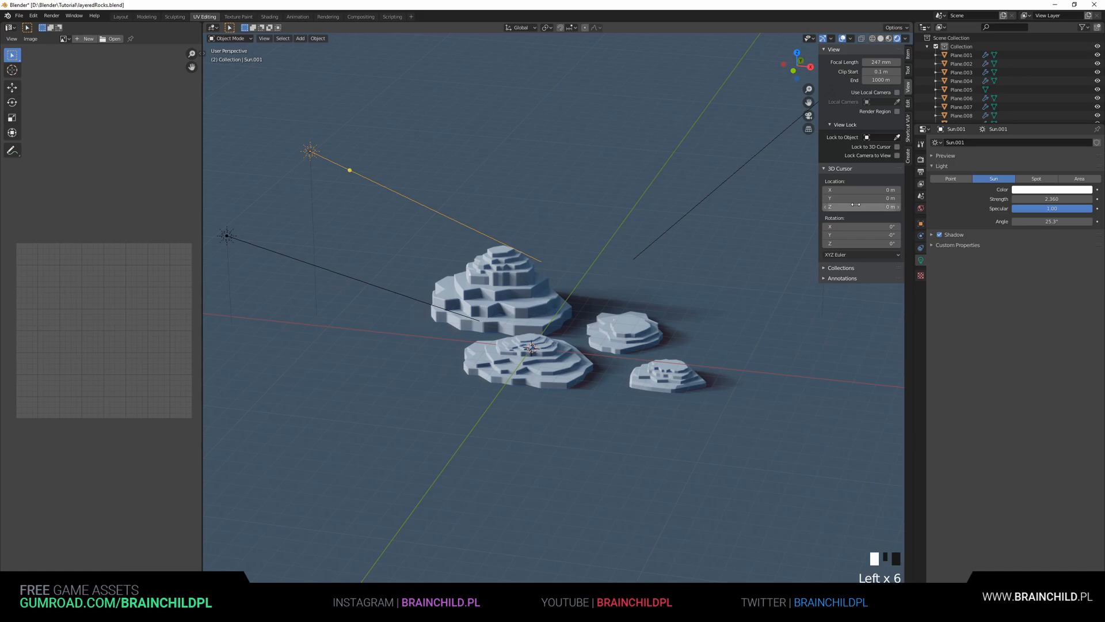
In the render settings, set viewport samples to 234 and the Ambient Occlusion distance to 11.8 m
left_click(922, 160)
left_click_drag(1043, 174, 1082, 175)
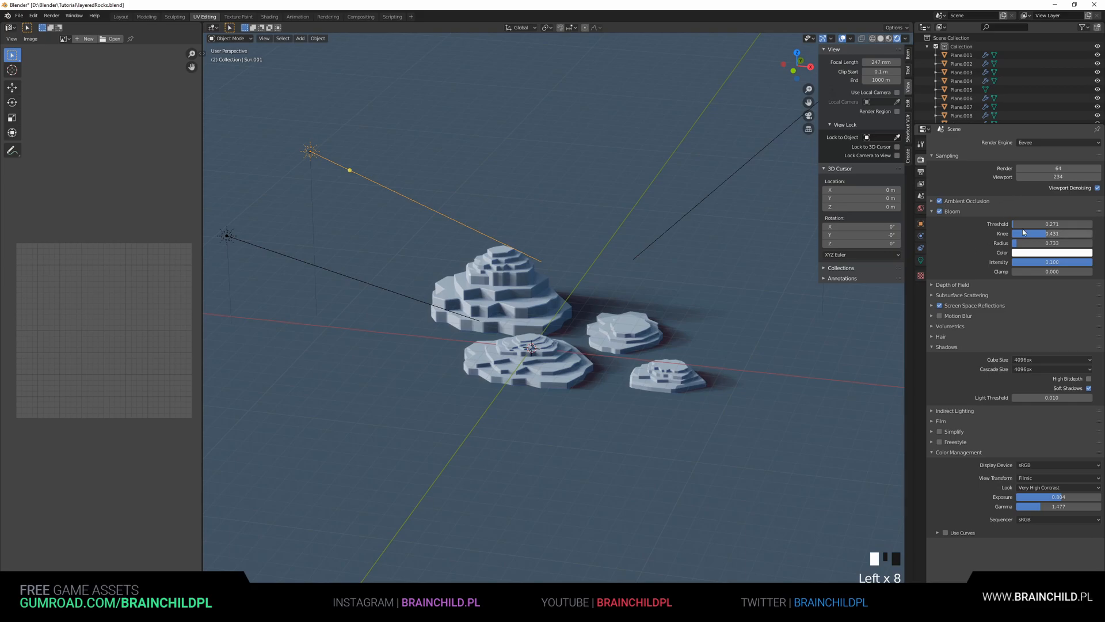
left_click(956, 201)
left_click_drag(1056, 214, 1085, 214)
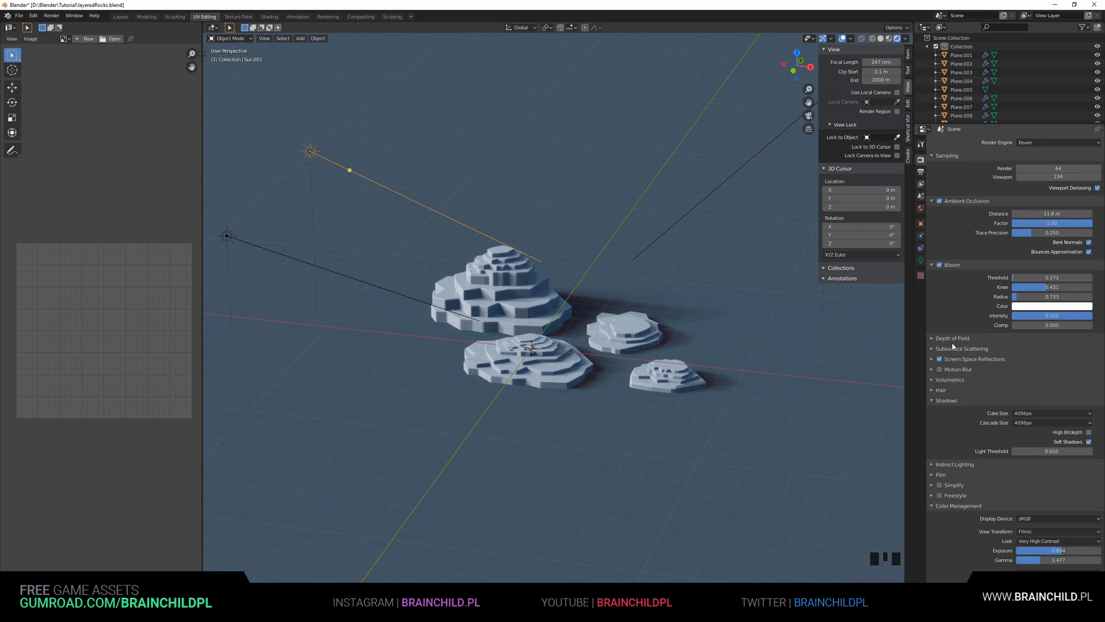
Preview the rocks in a maximized viewport without overlays
scroll(960, 446, "down", 2)
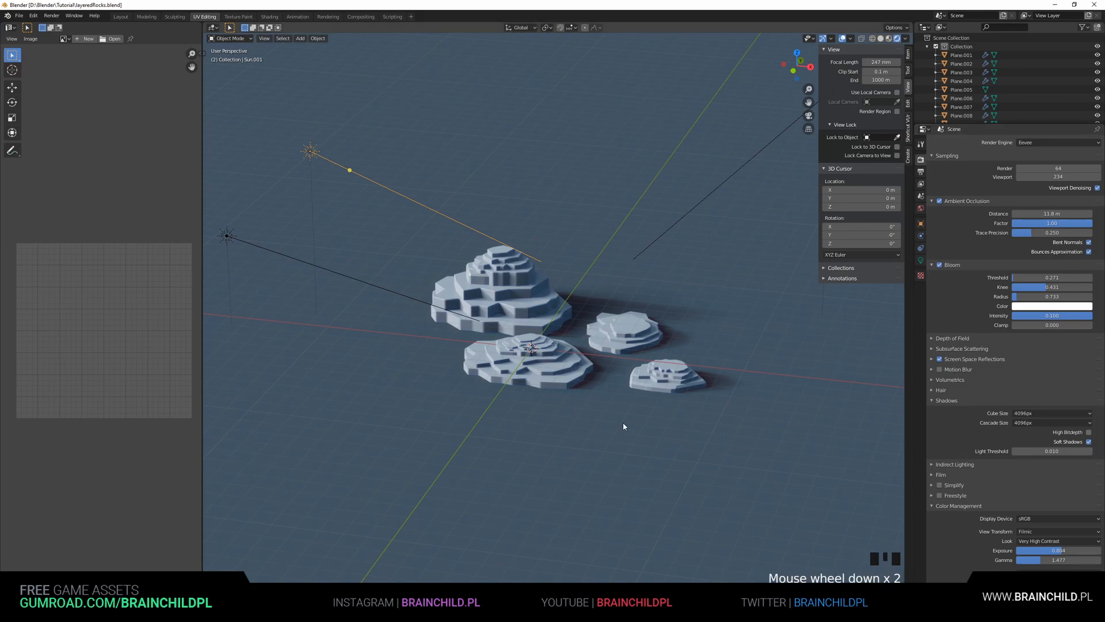
key("ctrl+space")
middle_click_drag(621, 423, 559, 316)
left_click(1034, 39)
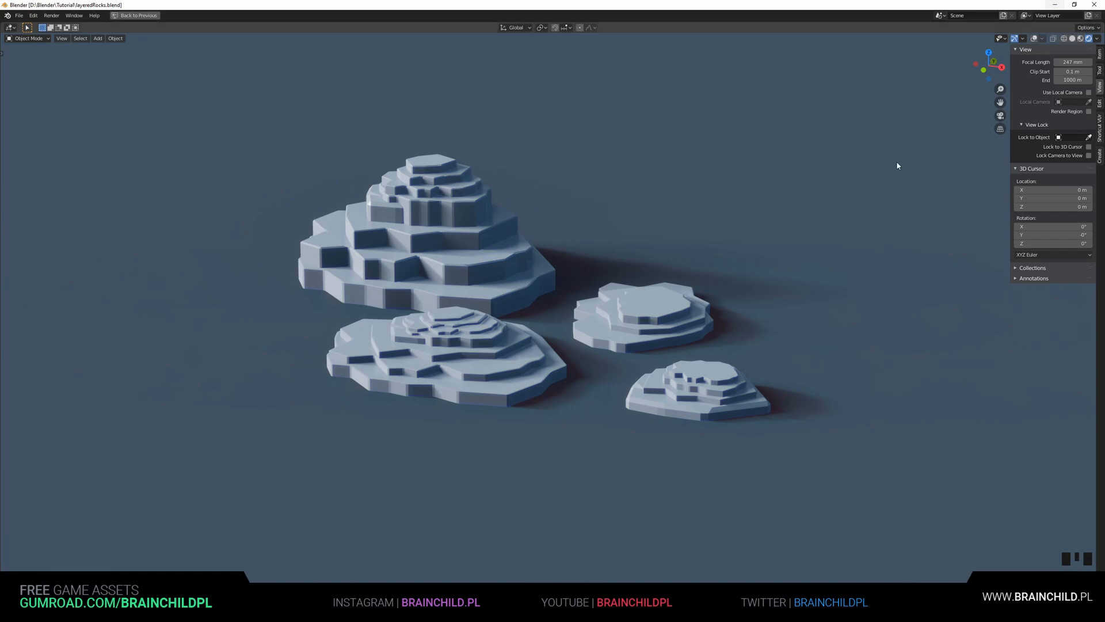
Select the small front-right rock and set its Solidify thickness to 0.32 m and Bevel width to 0.02 m
left_click(714, 372)
key("ctrl+space")
key("Left")
key("Left")
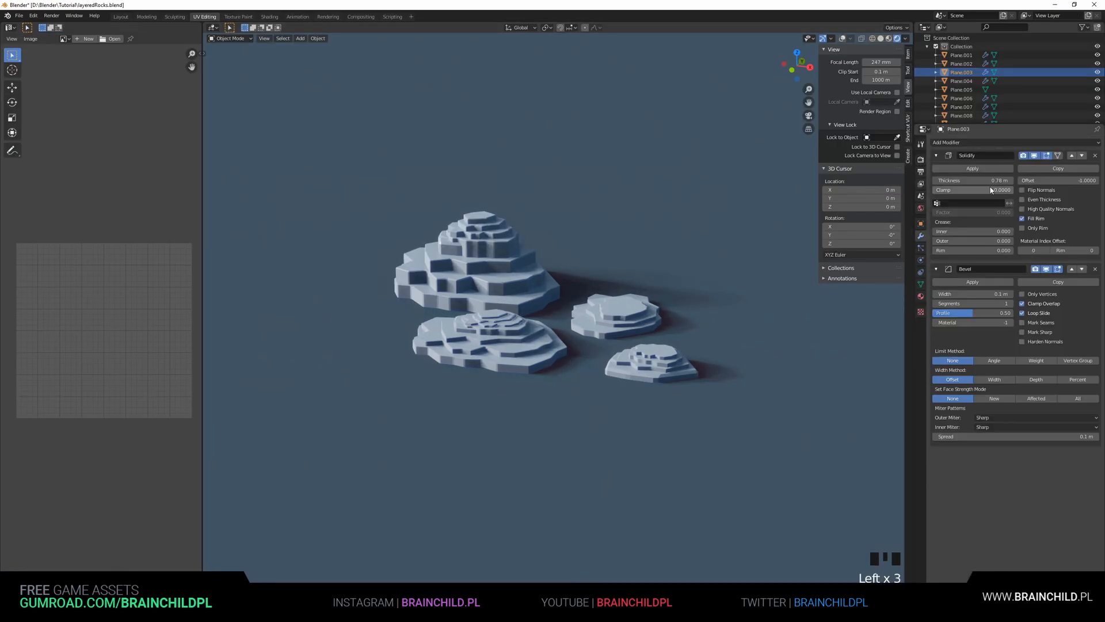
left_click_drag(1002, 181, 986, 180)
left_click_drag(979, 294, 958, 294)
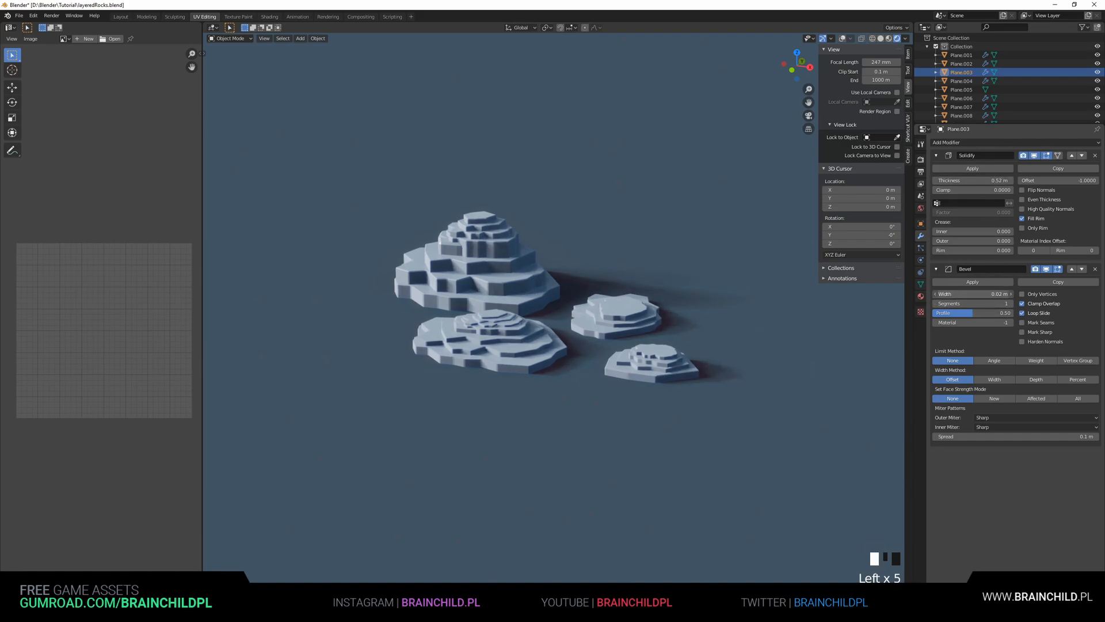
Save the blend file
key("ctrl+alt+space")
middle_click_drag(798, 134, 844, 148, "shift")
key("ctrl+s")
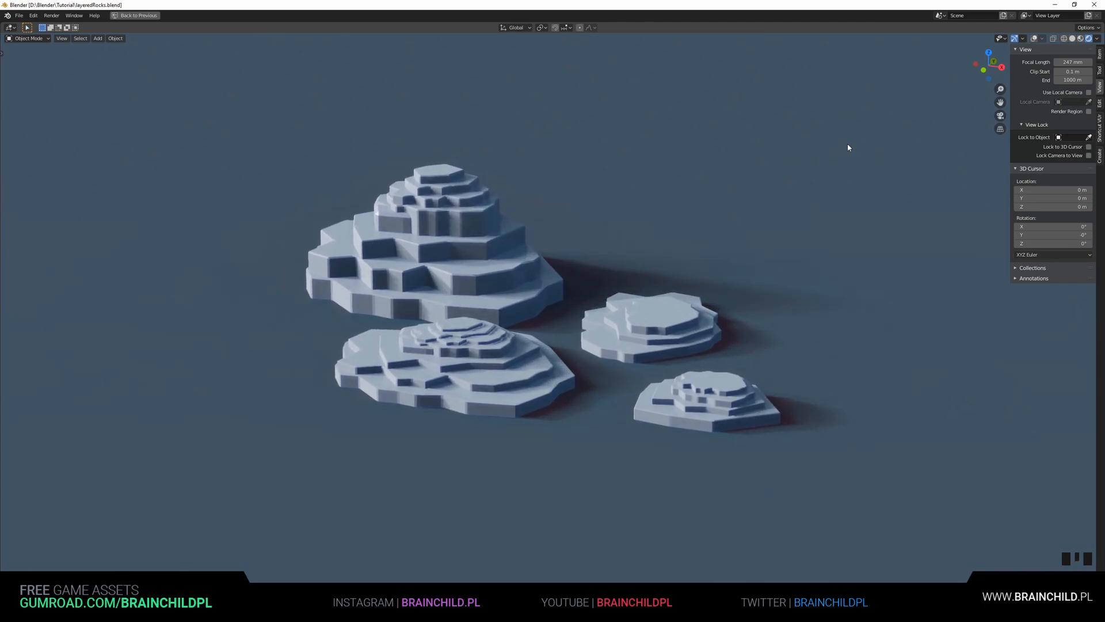